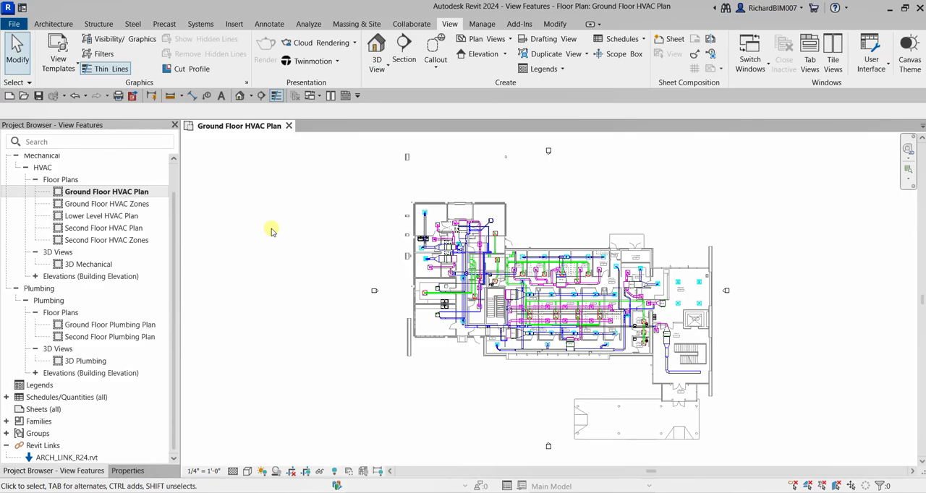
- Open the Ground Floor HVAC Zones floor plan from the mechanical HVAC views
{"action": "middle_click_drag", "start_coordinate": [599, 286], "coordinate": [568, 267]}
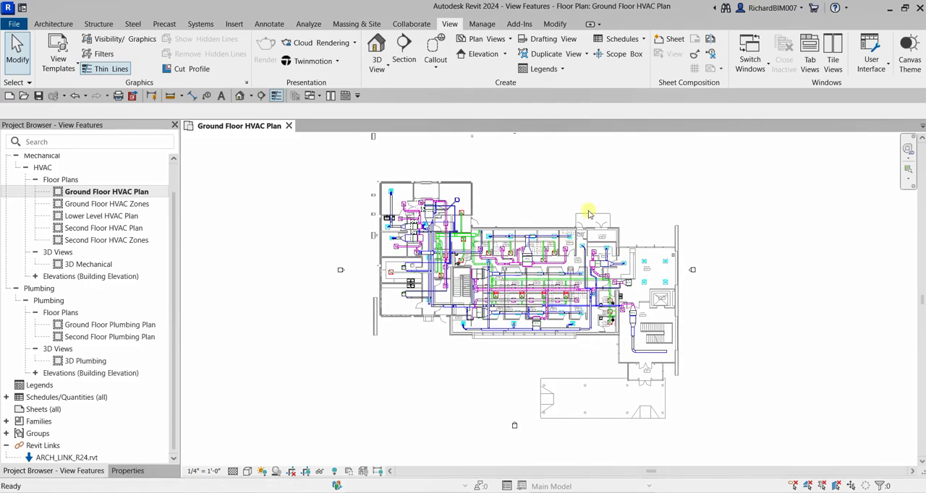
{"action": "scroll", "coordinate": [430, 232], "scroll_direction": "up", "scroll_amount": 1}
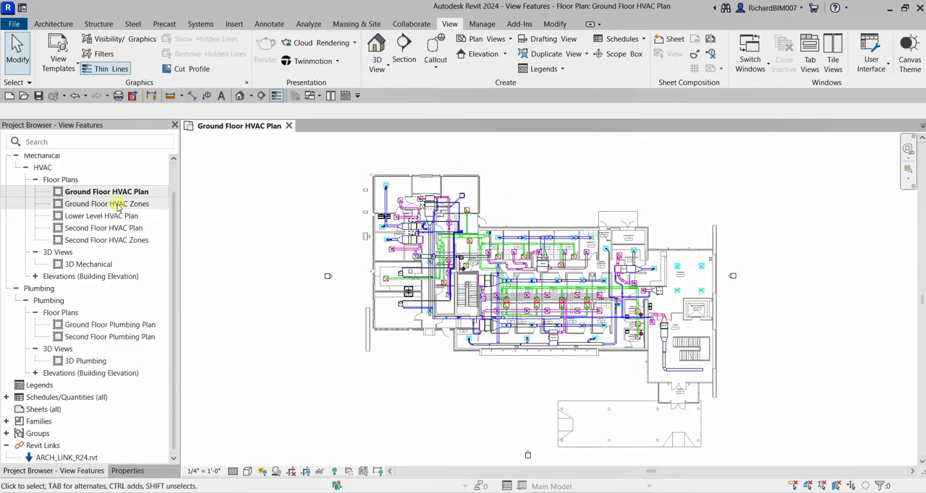
{"action": "key", "text": "ctrl"}
{"action": "double_click", "coordinate": [116, 205]}
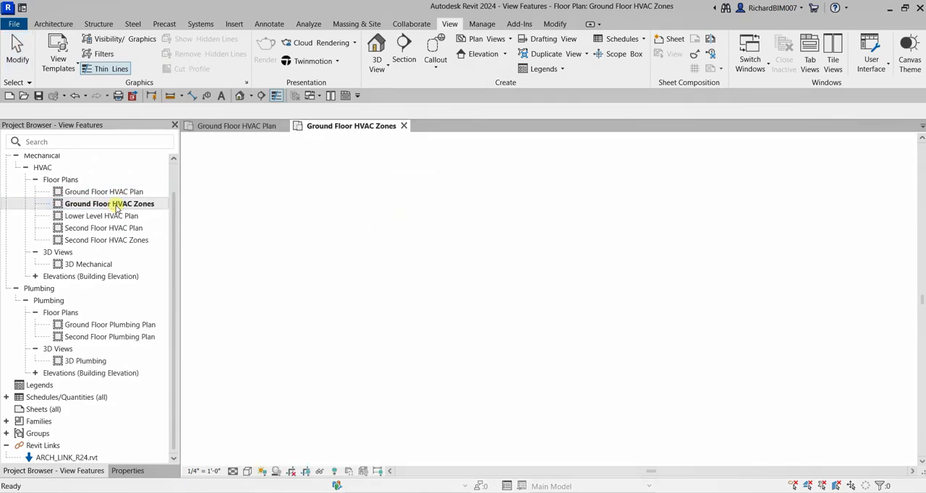
{"action": "key", "text": "ctrl"}
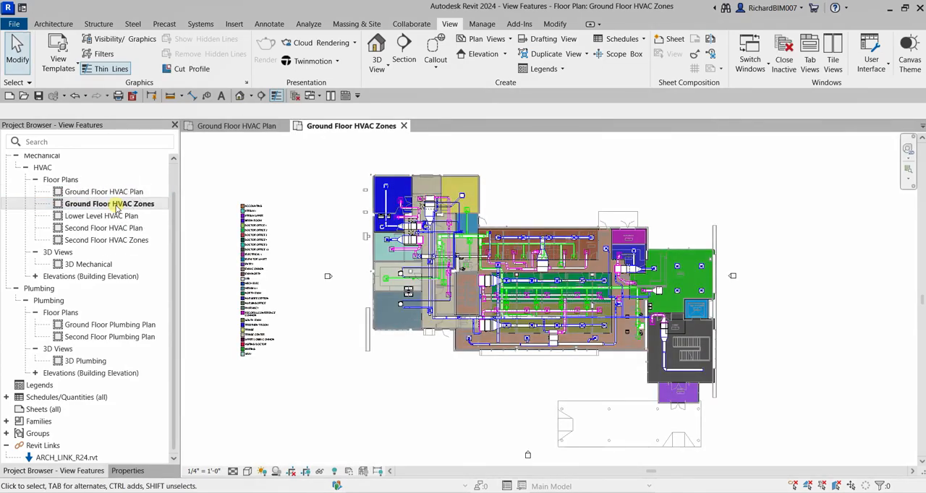
{"action": "left_click_drag", "start_coordinate": [351, 161], "coordinate": [489, 360]}
- Show the crop region of the Ground Floor HVAC Zones plan and turn on cropping for the view
{"action": "left_click", "coordinate": [293, 474]}
{"action": "left_click", "coordinate": [293, 474]}
{"action": "left_click", "coordinate": [293, 474]}
{"action": "left_click", "coordinate": [306, 474]}
{"action": "left_click", "coordinate": [306, 473]}
{"action": "left_click", "coordinate": [307, 474]}
{"action": "left_click", "coordinate": [291, 472]}
{"action": "left_click", "coordinate": [307, 472]}
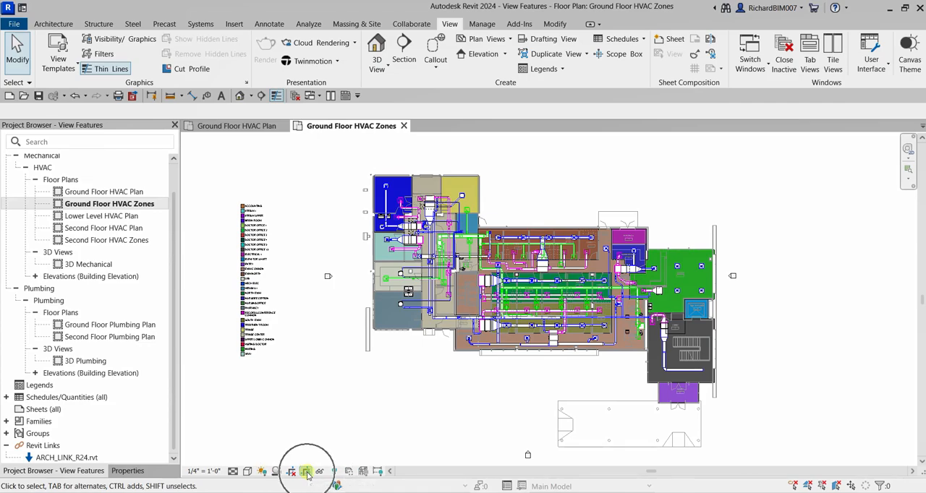
{"action": "left_click", "coordinate": [307, 472]}
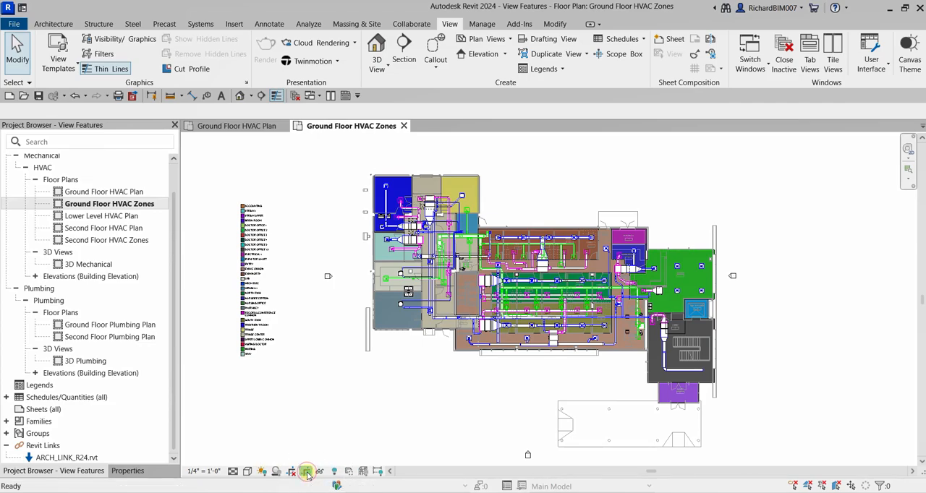
{"action": "left_click", "coordinate": [291, 472]}
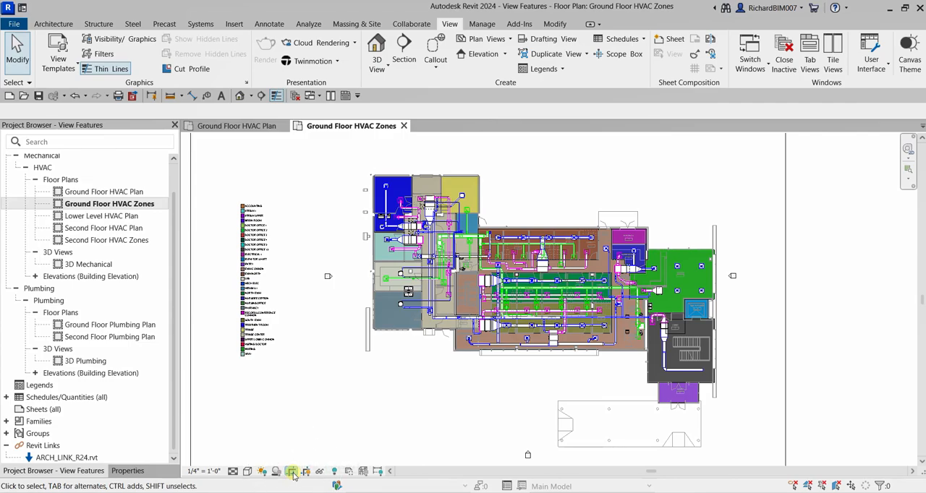
- Select the crop boundary around the whole plan and legend, and hide the crop region
{"action": "scroll", "coordinate": [331, 403], "scroll_direction": "down", "scroll_amount": 3}
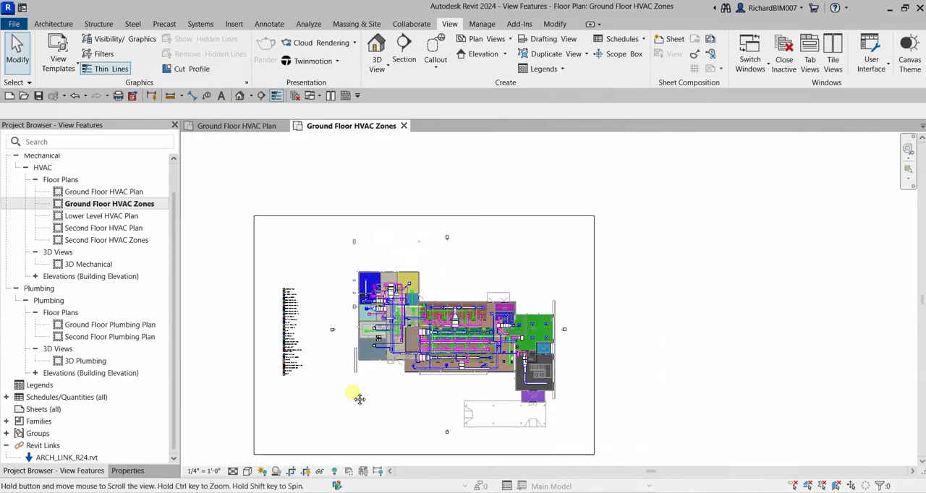
{"action": "middle_click_drag", "start_coordinate": [355, 396], "coordinate": [390, 369]}
{"action": "left_click", "coordinate": [431, 189]}
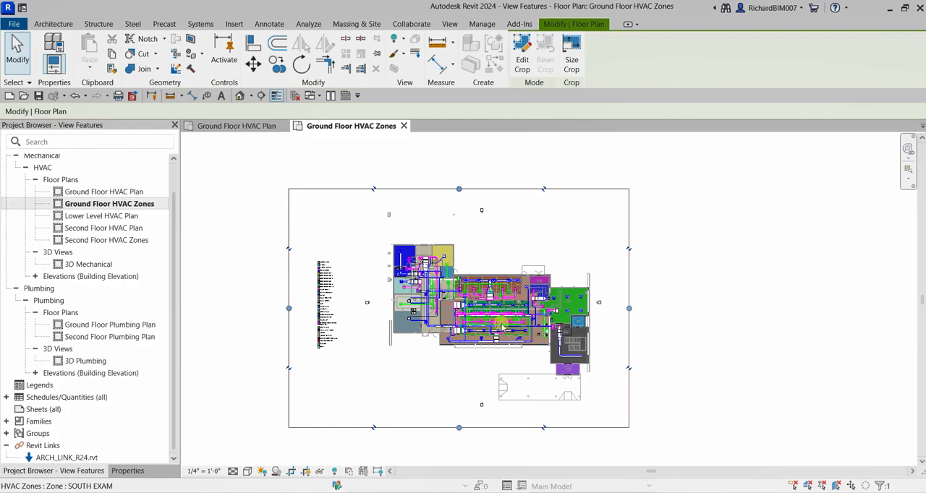
{"action": "left_click", "coordinate": [305, 472]}
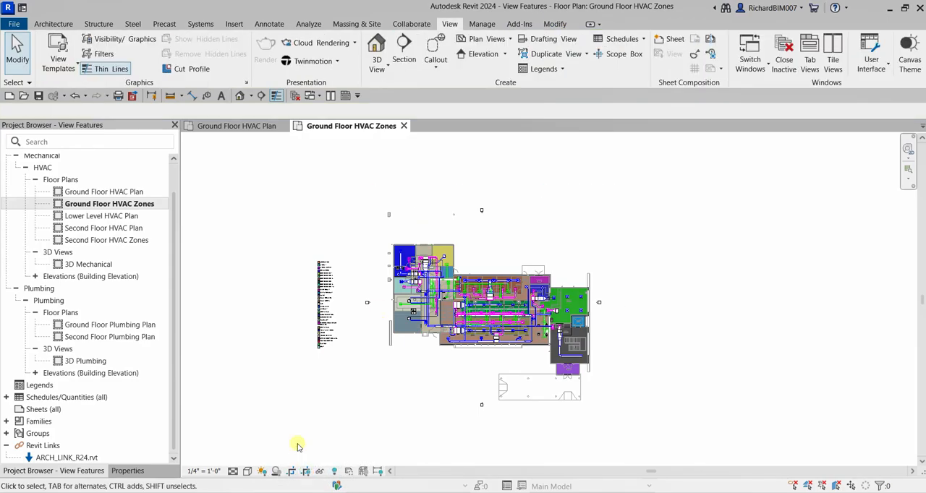
- Duplicate the Ground Floor HVAC Zones floor plan without detailing
{"action": "left_click", "coordinate": [113, 205]}
{"action": "right_click", "coordinate": [112, 206]}
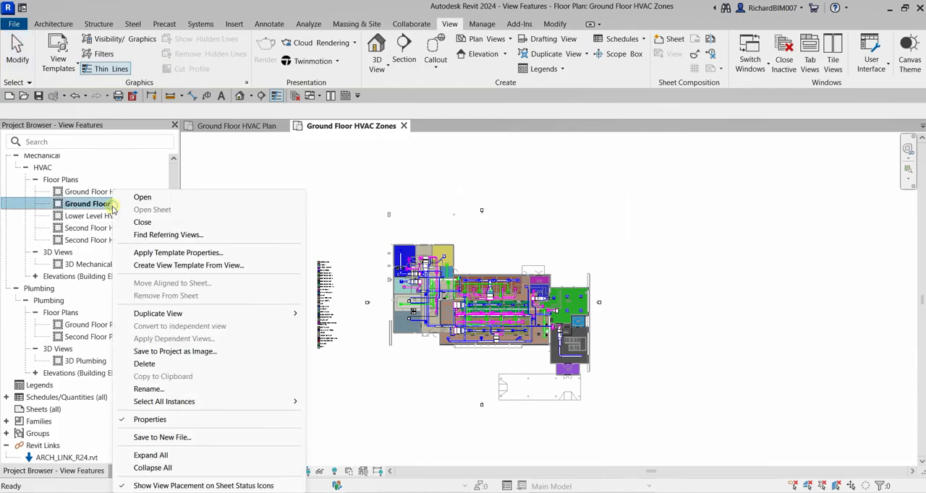
{"action": "mouse_move", "coordinate": [168, 317]}
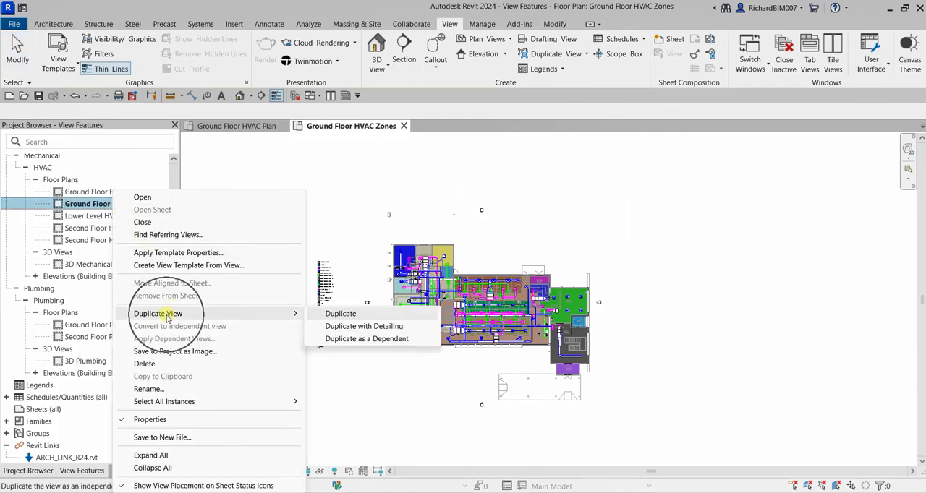
{"action": "left_click", "coordinate": [335, 314]}
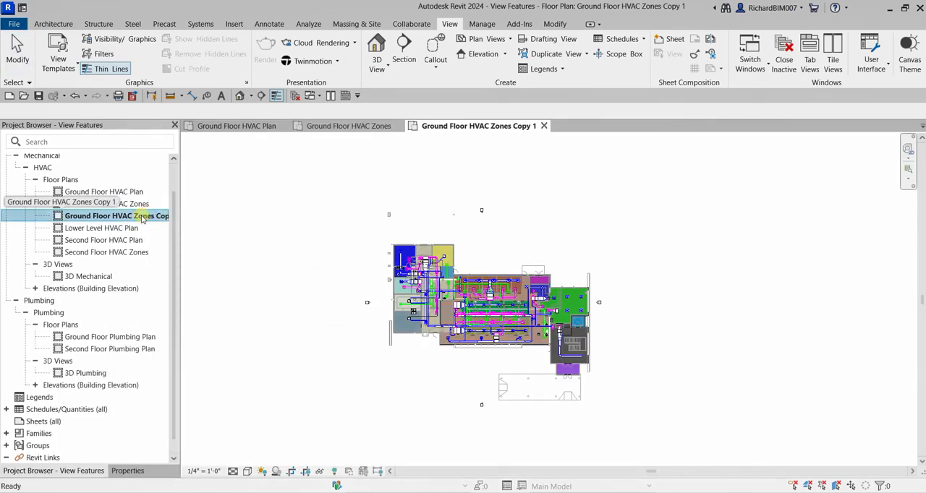
- Rename the duplicated floor plan as Ground Floor HVAC Zones - A
{"action": "right_click", "coordinate": [123, 217]}
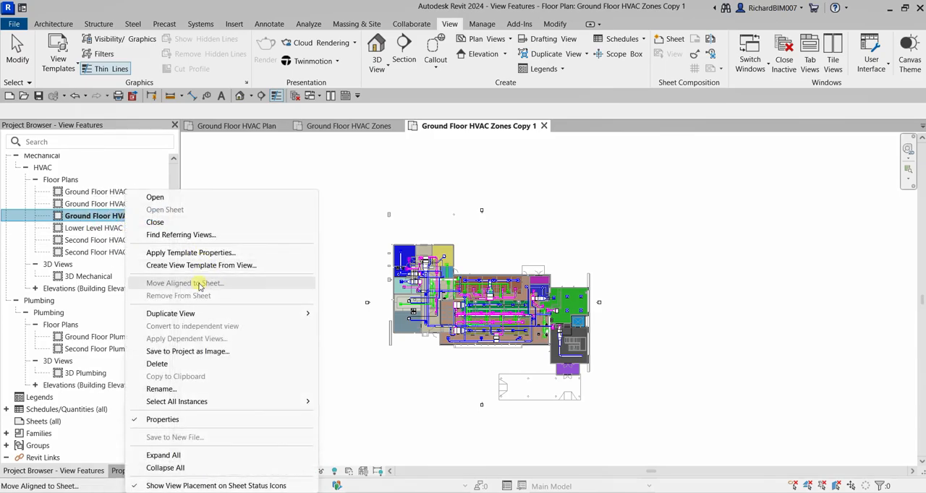
{"action": "left_click", "coordinate": [172, 387]}
{"action": "left_click_drag", "start_coordinate": [154, 216], "coordinate": [246, 222]}
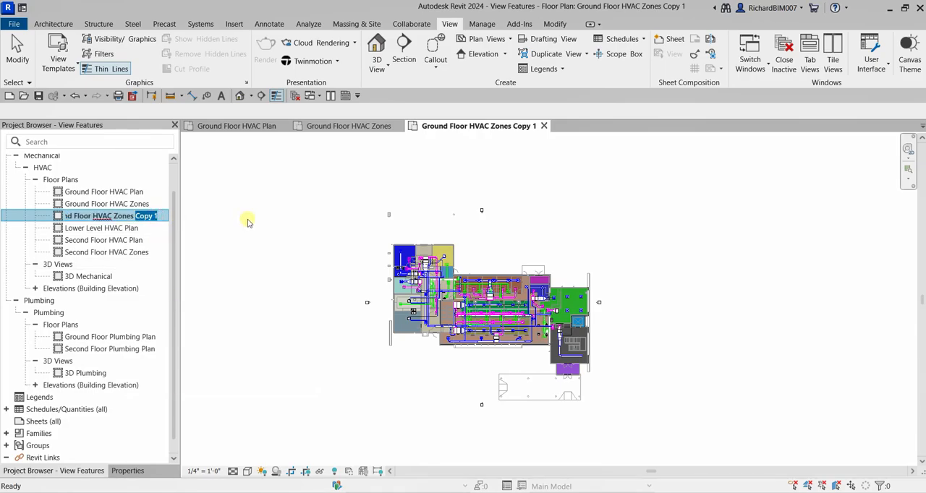
{"action": "type", "text": "-"}
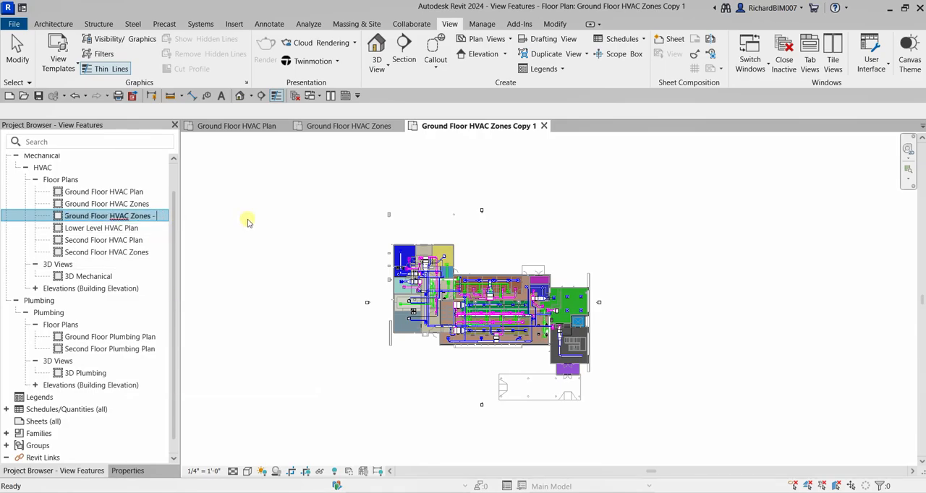
{"action": "type", "text": " A"}
{"action": "key", "text": "Return"}
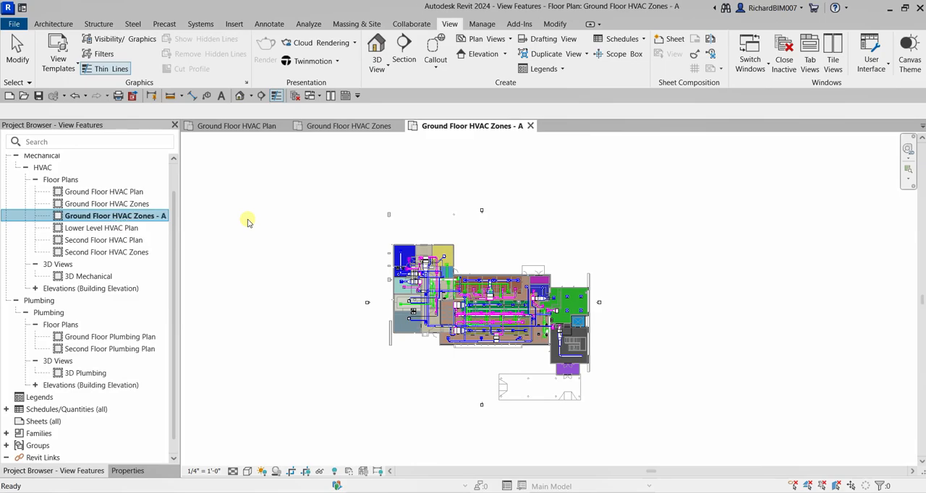
- Duplicate the Ground Floor HVAC Zones - A floor plan without detailing
{"action": "right_click", "coordinate": [127, 217]}
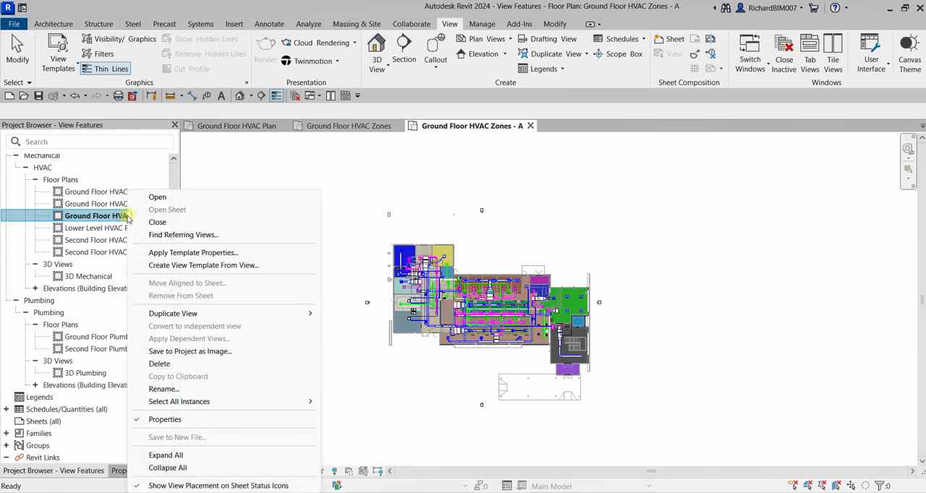
{"action": "mouse_move", "coordinate": [190, 313]}
{"action": "left_click", "coordinate": [365, 316]}
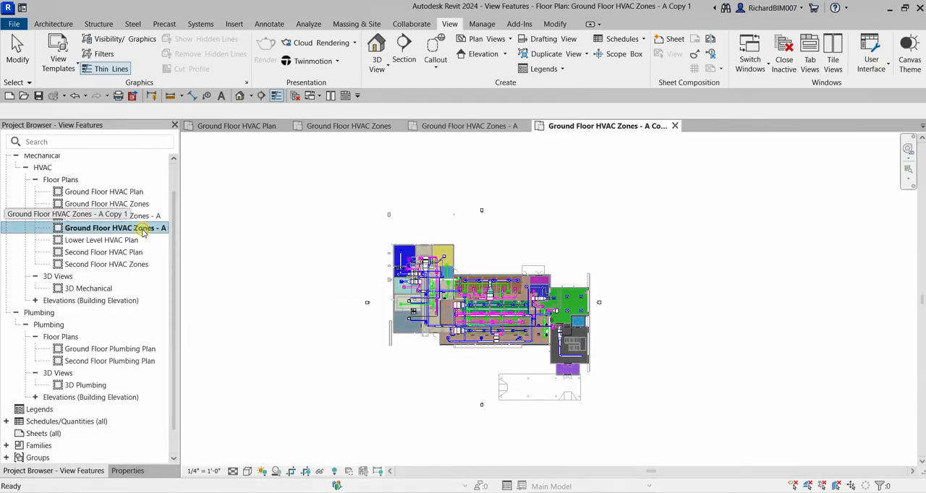
- Rename the second duplicated view as Ground Floor HVAC Zones - B
{"action": "left_click", "coordinate": [145, 230]}
{"action": "left_click", "coordinate": [171, 229]}
{"action": "left_click", "coordinate": [162, 232]}
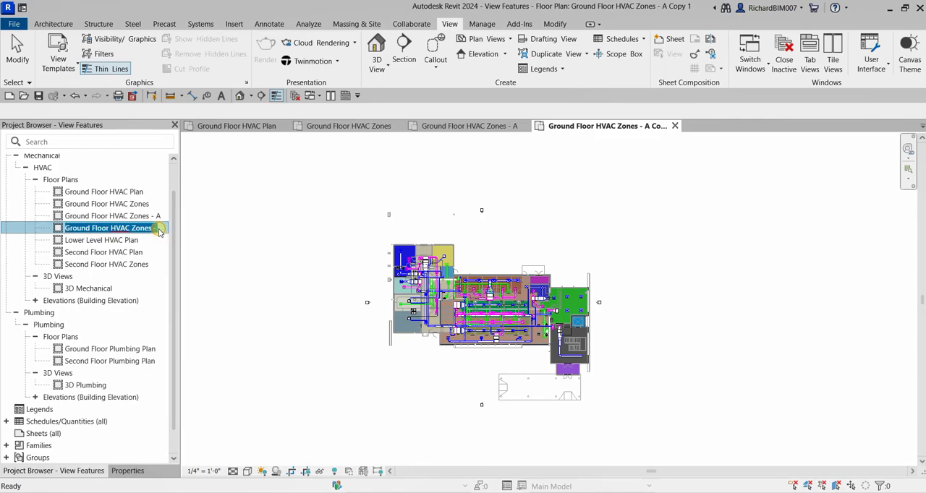
{"action": "key", "text": "End"}
{"action": "key", "text": "BackSpace"}
{"action": "key", "text": "BackSpace"}
{"action": "key", "text": "BackSpace"}
{"action": "key", "text": "BackSpace"}
{"action": "key", "text": "BackSpace"}
{"action": "key", "text": "BackSpace"}
{"action": "key", "text": "BackSpace"}
{"action": "key", "text": "BackSpace"}
{"action": "key", "text": "BackSpace"}
{"action": "key", "text": "BackSpace"}
{"action": "key", "text": "BackSpace"}
{"action": "type", "text": "- B"}
{"action": "key", "text": "Return"}
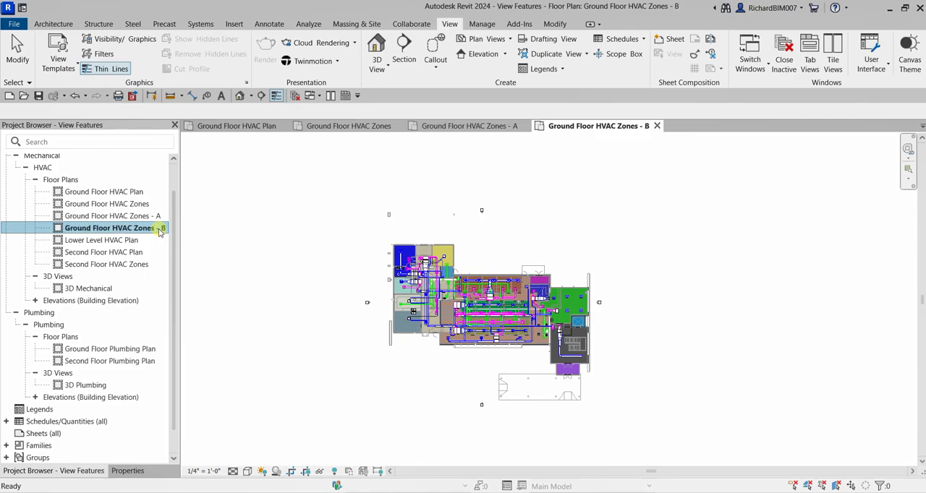
- Open the Ground Floor HVAC Zones - A floor plan and show its crop region
{"action": "left_click", "coordinate": [287, 209]}
{"action": "double_click", "coordinate": [135, 217]}
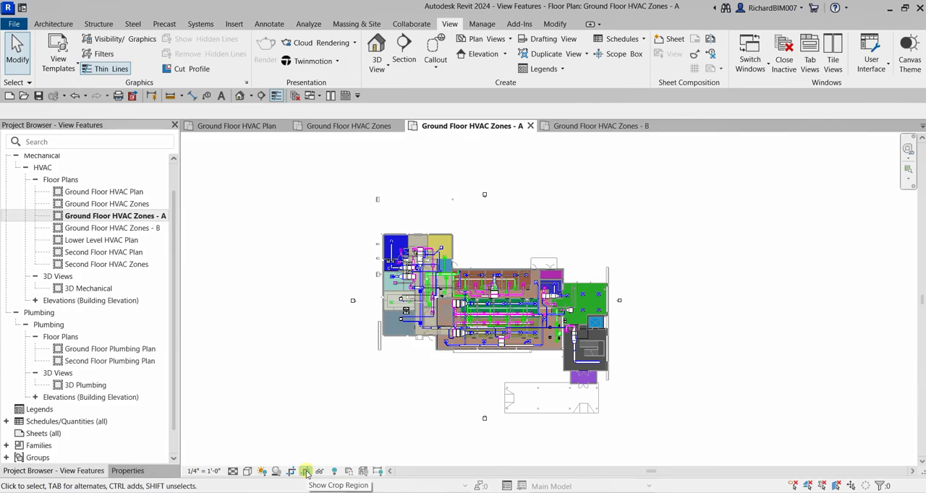
{"action": "left_click", "coordinate": [306, 472]}
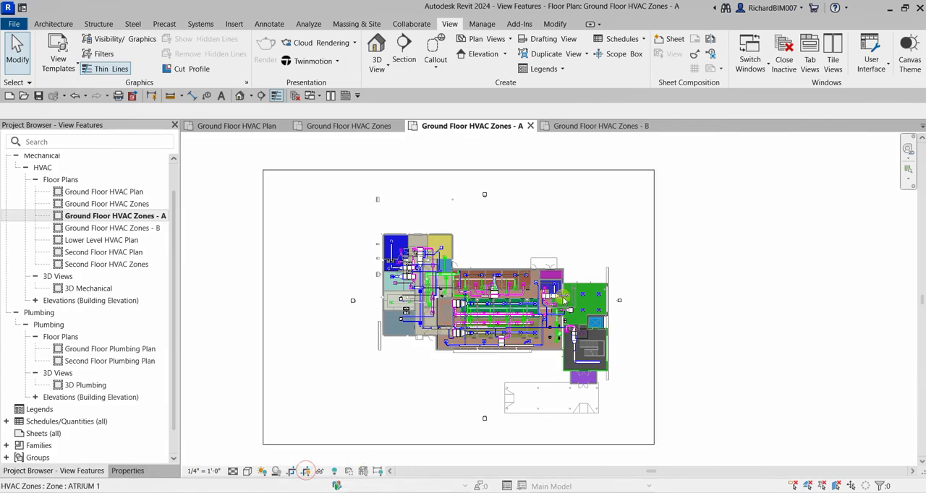
- Resize the crop region on all four sides so it closely frames only the building's west wing
{"action": "left_click", "coordinate": [508, 171]}
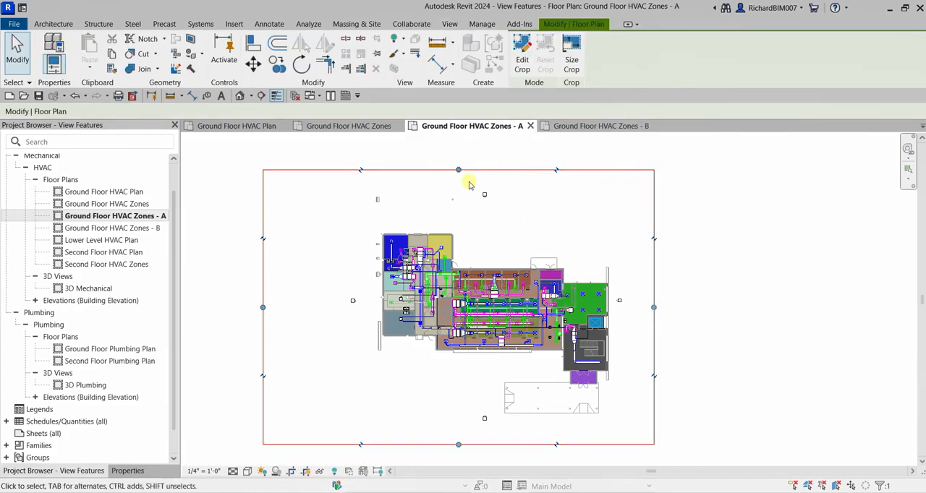
{"action": "left_click_drag", "start_coordinate": [458, 169], "coordinate": [463, 230]}
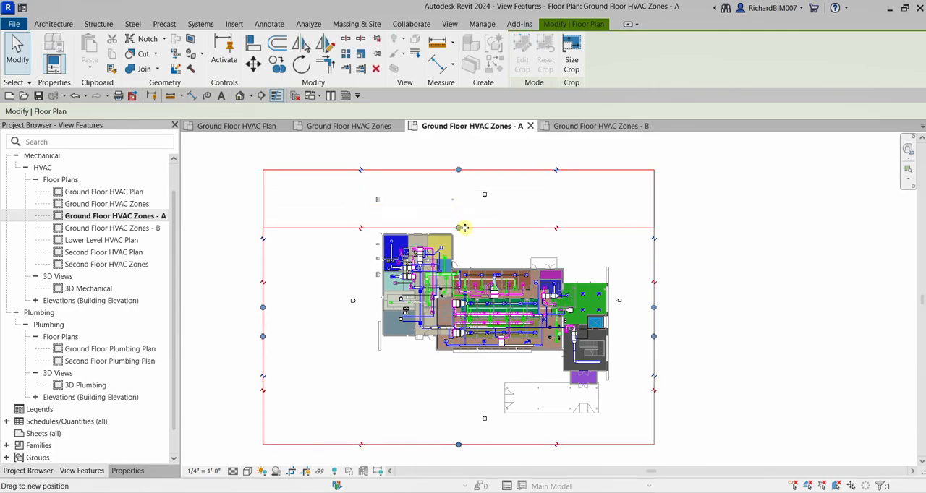
{"action": "left_click_drag", "start_coordinate": [263, 339], "coordinate": [374, 345]}
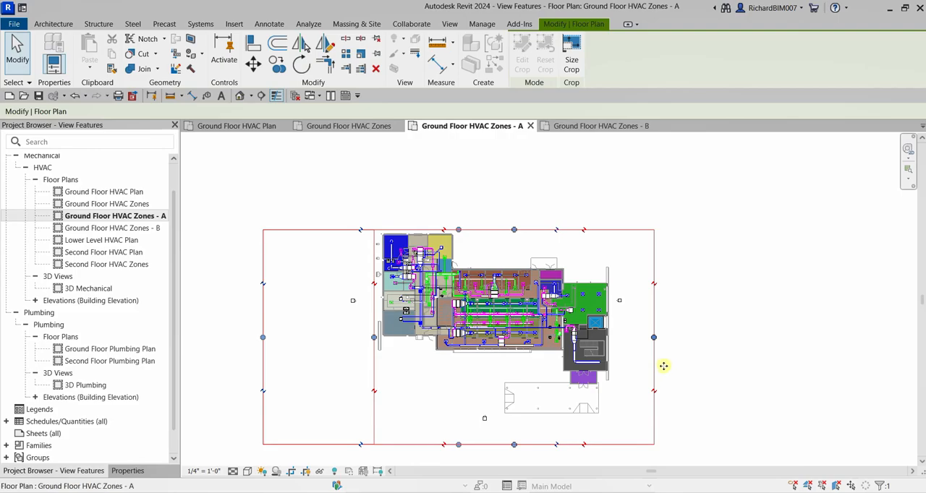
{"action": "left_click_drag", "start_coordinate": [653, 338], "coordinate": [454, 320]}
{"action": "left_click_drag", "start_coordinate": [413, 444], "coordinate": [437, 352]}
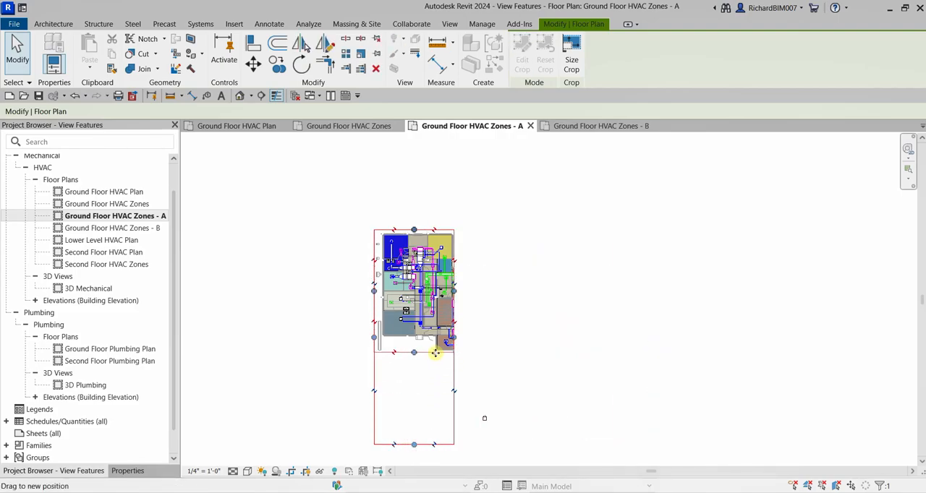
{"action": "left_click", "coordinate": [619, 326]}
{"action": "middle_click_drag", "start_coordinate": [536, 307], "coordinate": [584, 298]}
{"action": "scroll", "coordinate": [585, 298], "scroll_direction": "up", "scroll_amount": 3}
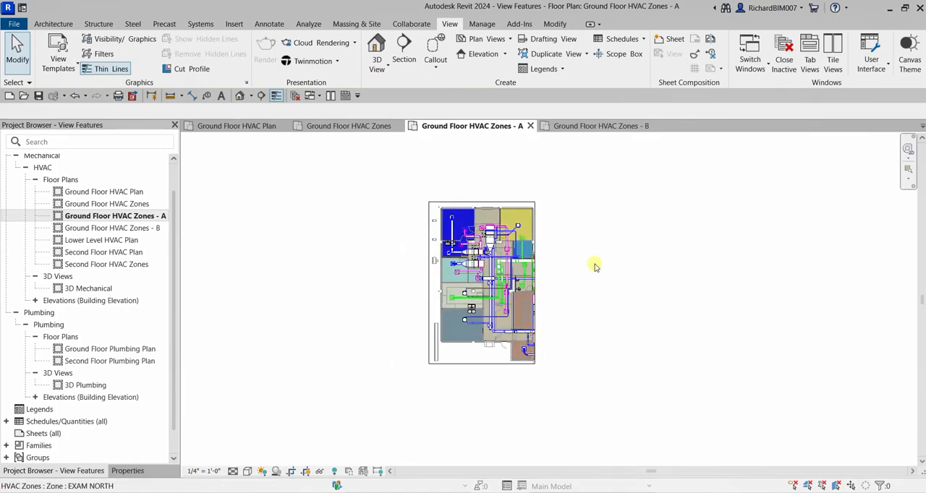
{"action": "scroll", "coordinate": [595, 266], "scroll_direction": "down", "scroll_amount": 2}
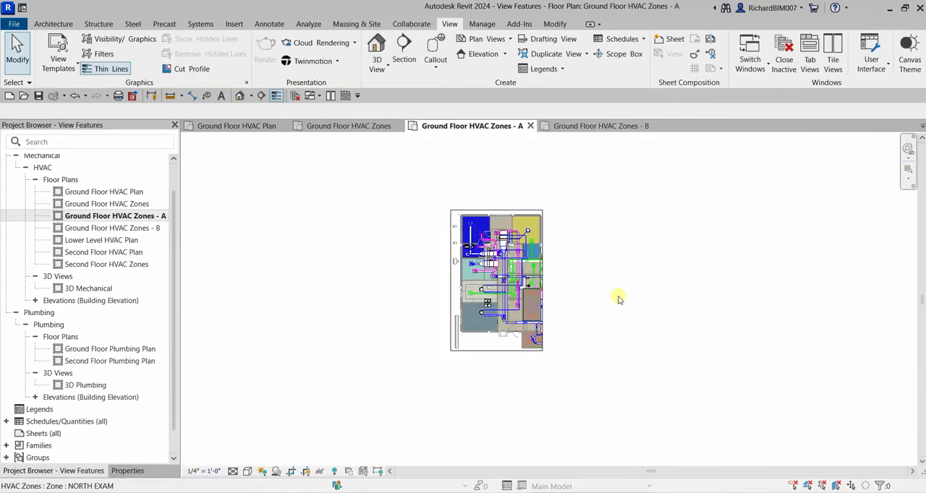
- Enable Annotation Crop in the properties of the Ground Floor HVAC Zones - A view
{"action": "left_click", "coordinate": [127, 471]}
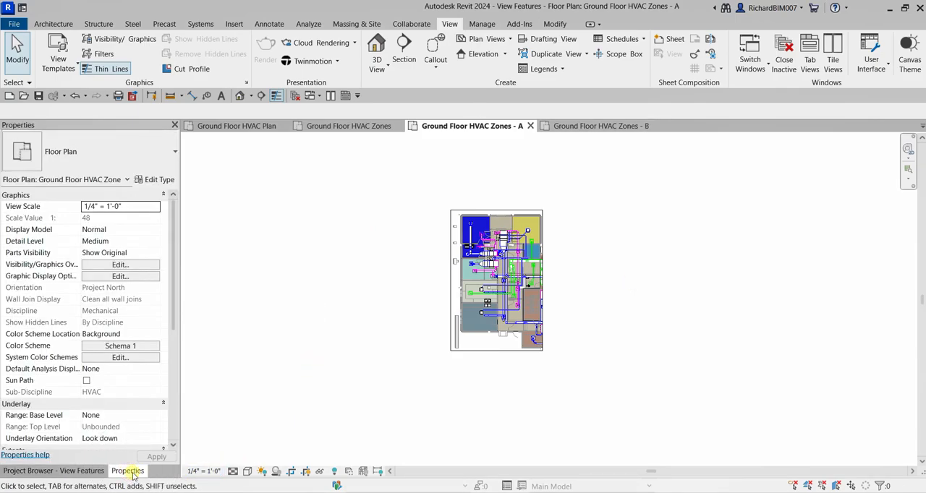
{"action": "scroll", "coordinate": [133, 401], "scroll_direction": "down", "scroll_amount": 4}
{"action": "scroll", "coordinate": [132, 401], "scroll_direction": "down", "scroll_amount": 1}
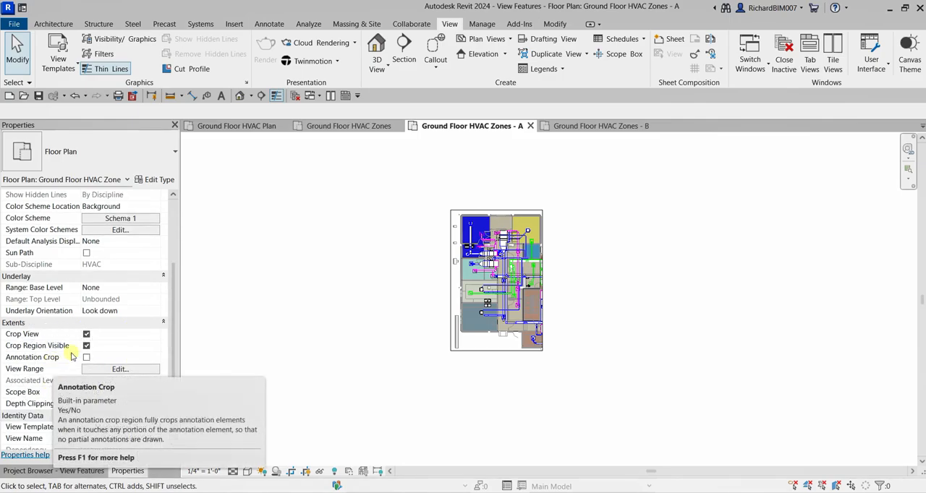
{"action": "left_click", "coordinate": [87, 359]}
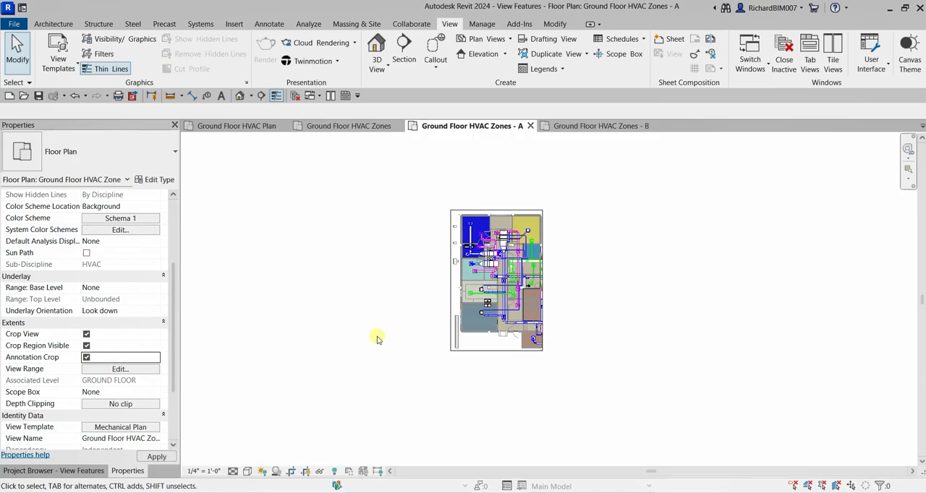
{"action": "scroll", "coordinate": [734, 277], "scroll_direction": "down", "scroll_amount": 1}
{"action": "scroll", "coordinate": [734, 277], "scroll_direction": "down", "scroll_amount": 1}
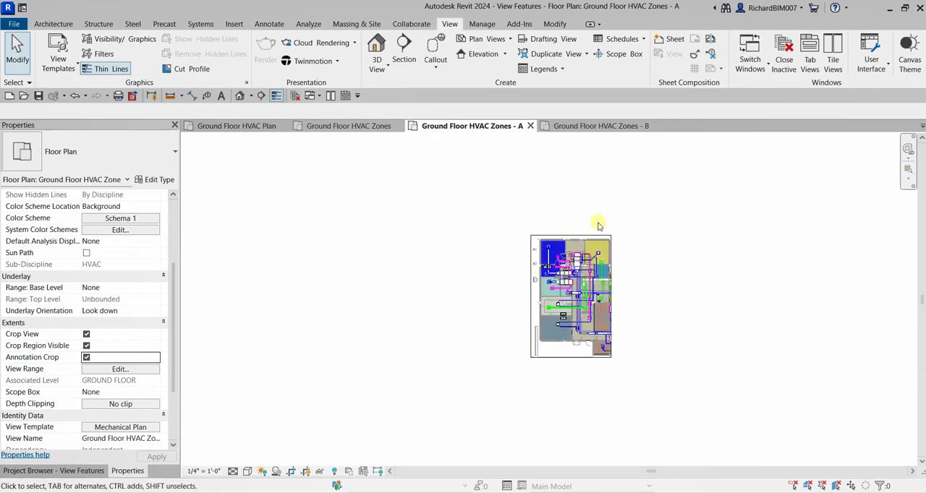
- Select the crop boundary around the west wing and examine its dashed annotation crop border
{"action": "left_click", "coordinate": [602, 231]}
{"action": "scroll", "coordinate": [611, 229], "scroll_direction": "up", "scroll_amount": 2}
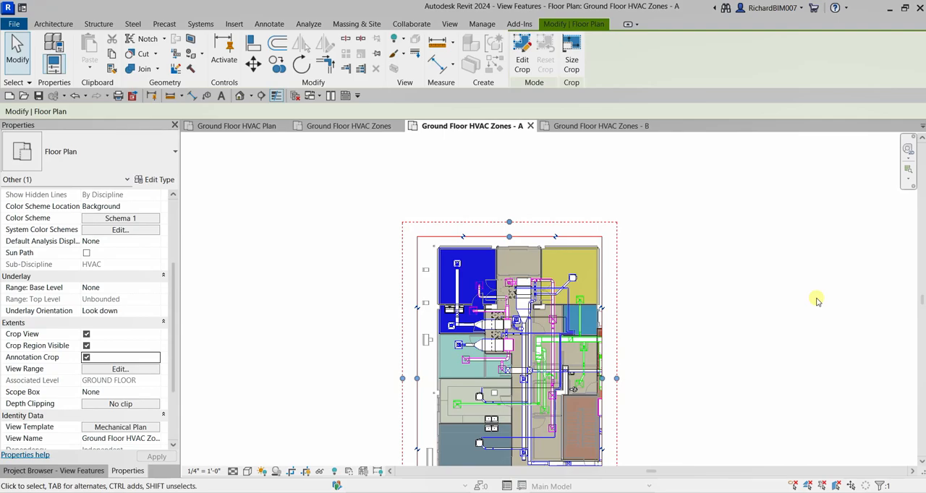
{"action": "scroll", "coordinate": [767, 306], "scroll_direction": "down", "scroll_amount": 2}
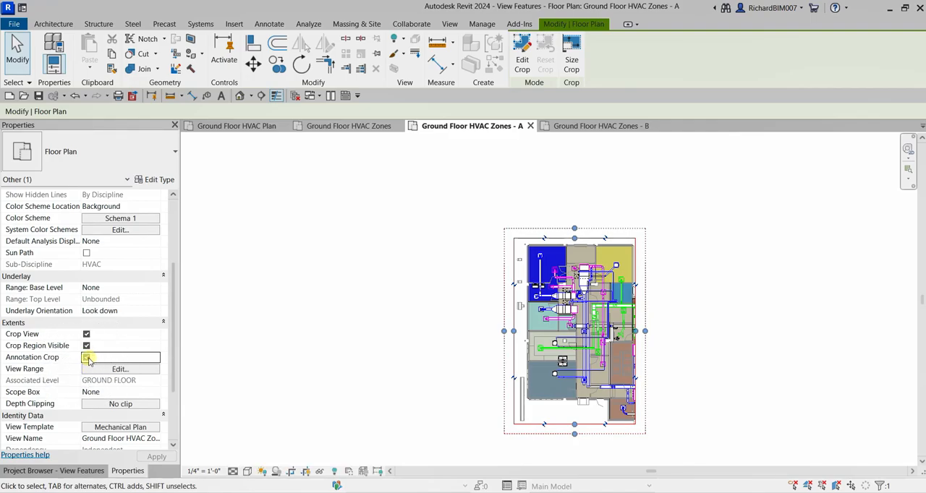
- Disable Annotation Crop for the Ground Floor HVAC Zones - A view and check the crop boundary's borders
{"action": "left_click", "coordinate": [337, 302]}
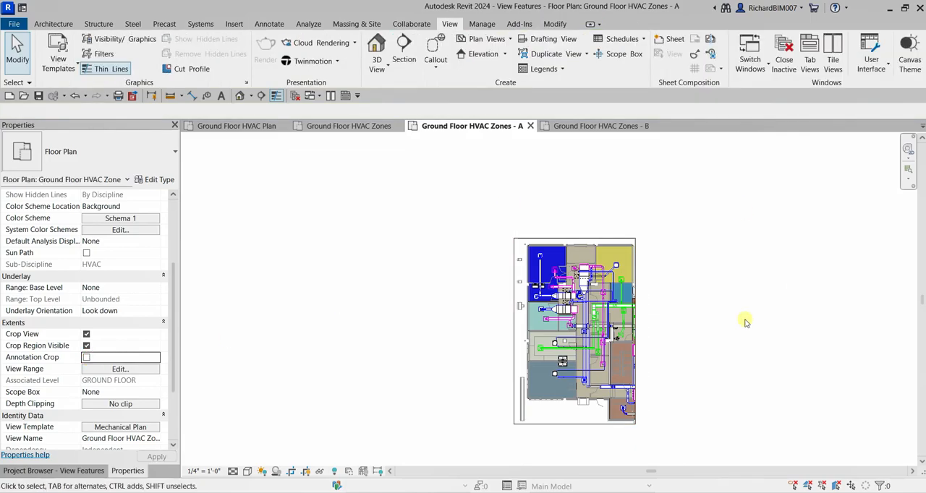
{"action": "left_click", "coordinate": [798, 286]}
{"action": "left_click", "coordinate": [636, 297]}
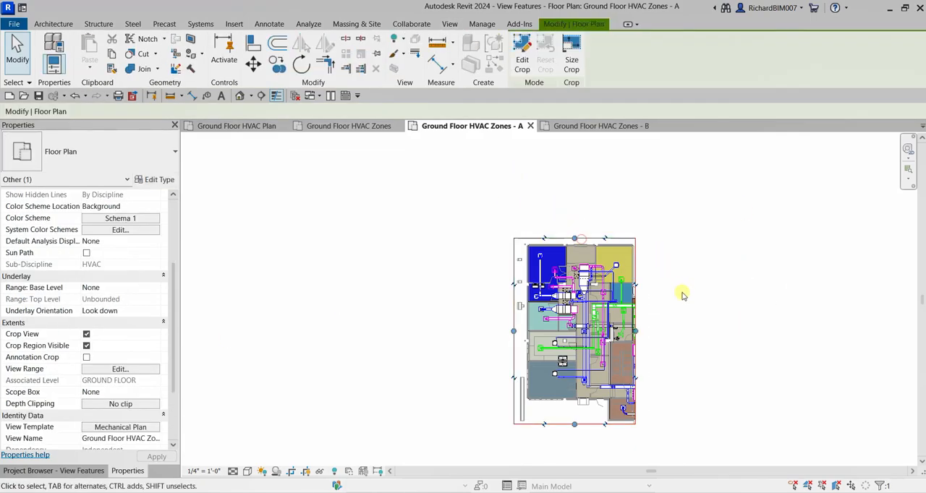
{"action": "scroll", "coordinate": [691, 297], "scroll_direction": "down", "scroll_amount": 3}
{"action": "left_click", "coordinate": [714, 296]}
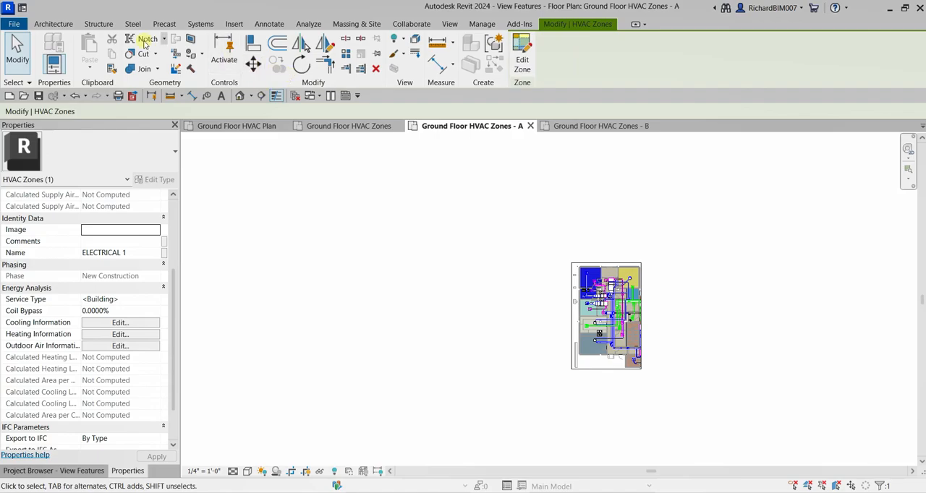
- Place a short text note in 3/32" Arial in the empty area west of the plan, outside the crop region
{"action": "left_click", "coordinate": [222, 97]}
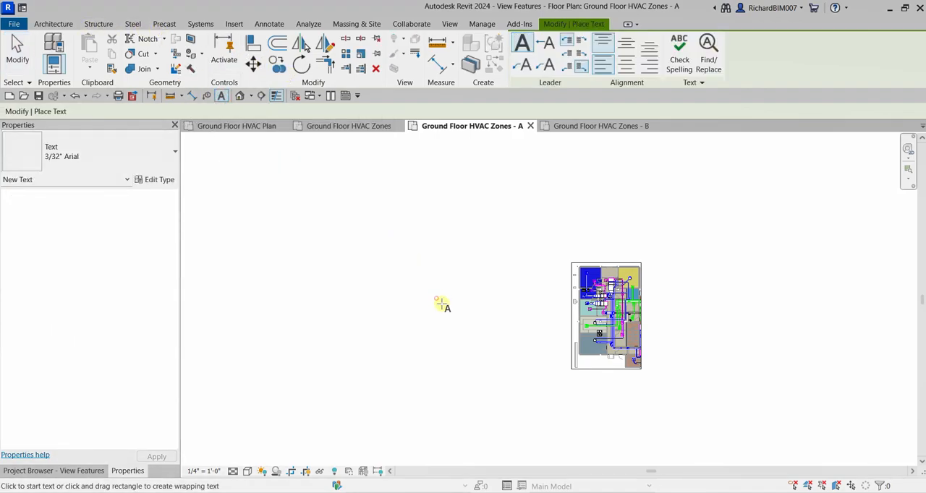
{"action": "left_click", "coordinate": [438, 300]}
{"action": "scroll", "coordinate": [439, 308], "scroll_direction": "up", "scroll_amount": 4}
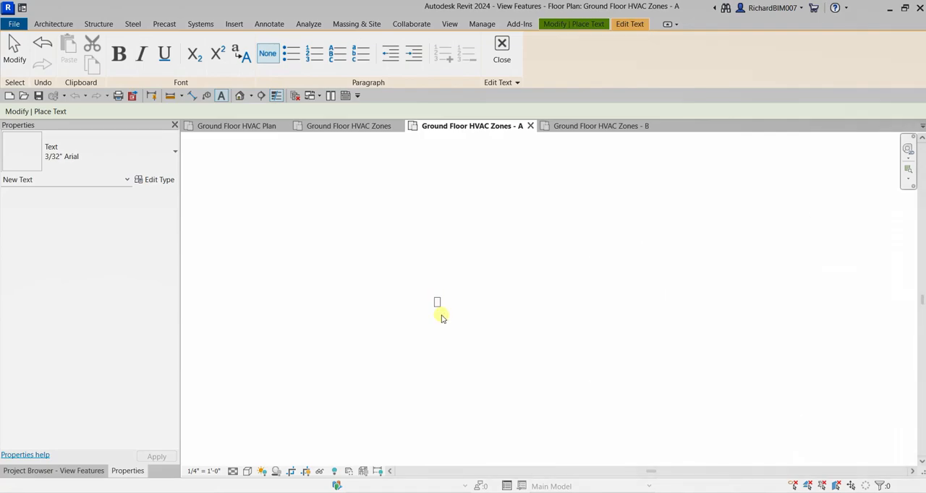
{"action": "key", "text": "Caps_Lock"}
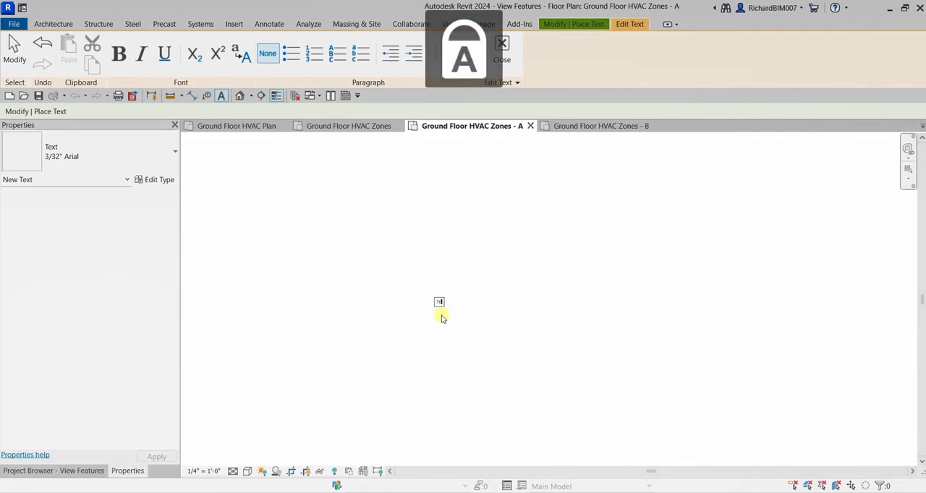
{"action": "left_click", "coordinate": [507, 318]}
{"action": "key", "text": "Escape"}
{"action": "key", "text": "Escape"}
{"action": "scroll", "coordinate": [472, 317], "scroll_direction": "down", "scroll_amount": 5}
{"action": "middle_click", "coordinate": [559, 310]}
{"action": "middle_click", "coordinate": [559, 309]}
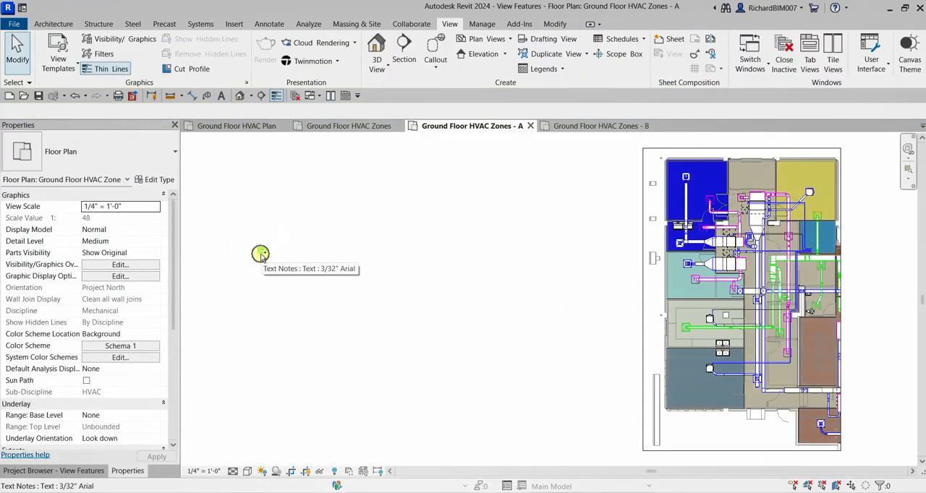
- Fit the view to the window and examine the text note's position relative to the crop region
{"action": "scroll", "coordinate": [544, 287], "scroll_direction": "down", "scroll_amount": 1}
{"action": "right_click", "coordinate": [437, 262]}
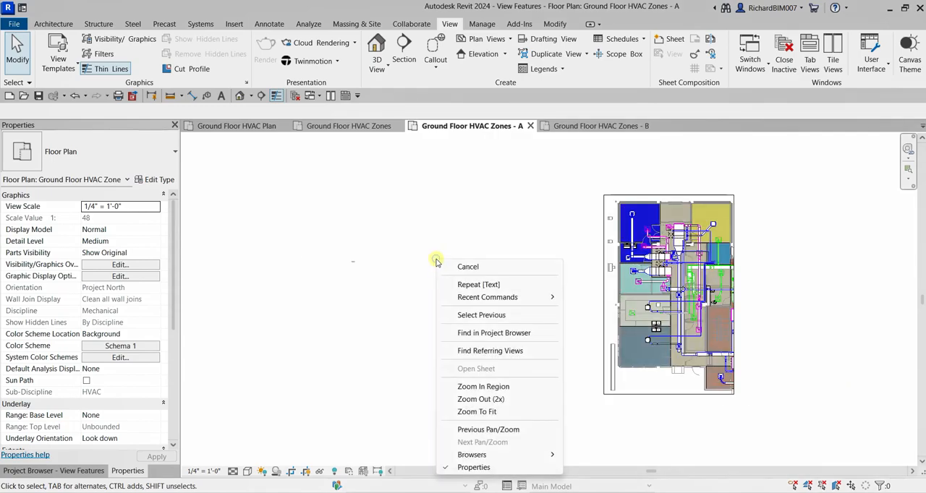
{"action": "left_click", "coordinate": [477, 412]}
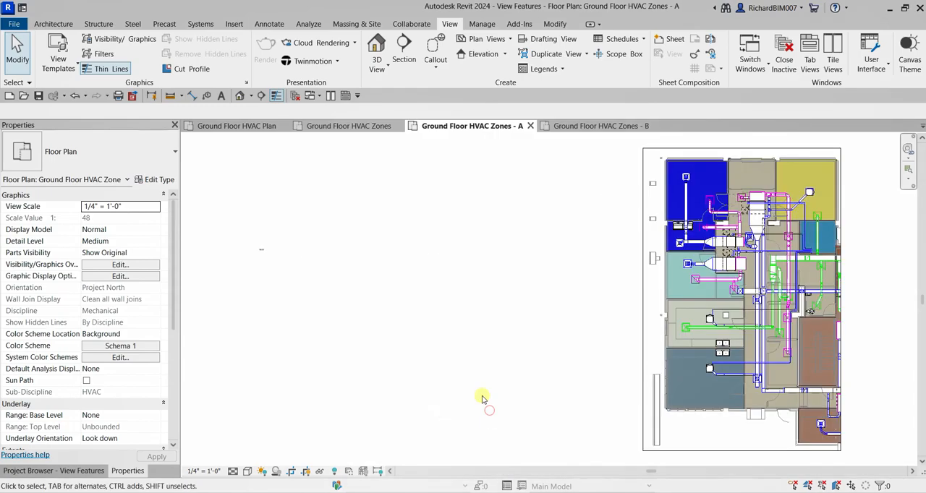
{"action": "middle_click_drag", "start_coordinate": [563, 288], "coordinate": [632, 285]}
{"action": "scroll", "coordinate": [391, 293], "scroll_direction": "down", "scroll_amount": 1}
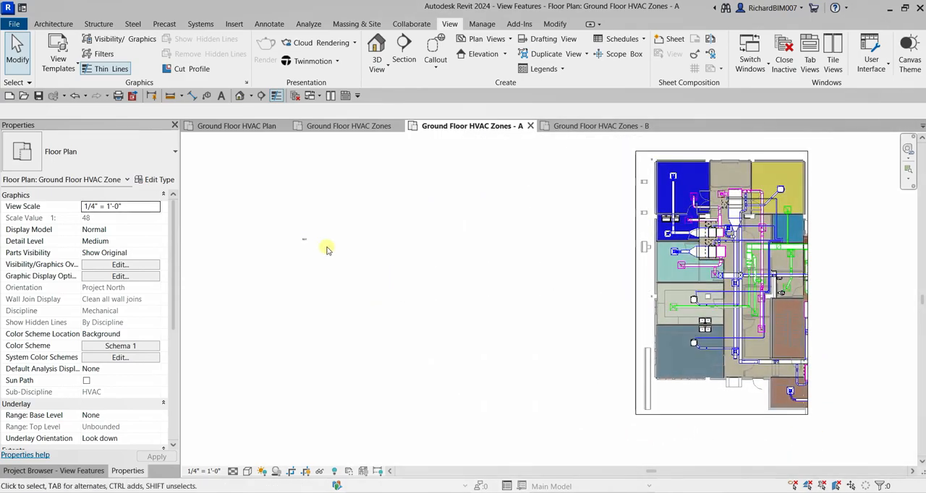
{"action": "scroll", "coordinate": [373, 255], "scroll_direction": "down", "scroll_amount": 3}
{"action": "middle_click_drag", "start_coordinate": [388, 248], "coordinate": [345, 370]}
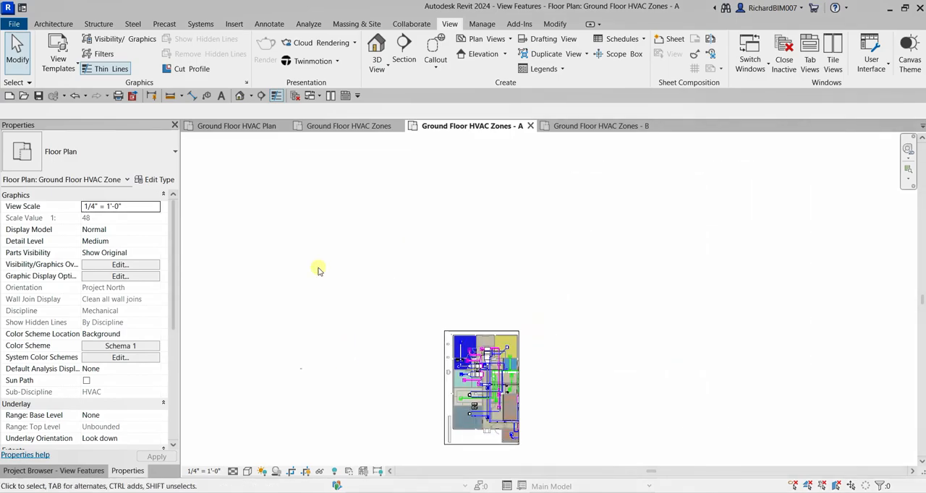
{"action": "middle_click_drag", "start_coordinate": [657, 387], "coordinate": [717, 313]}
{"action": "scroll", "coordinate": [712, 310], "scroll_direction": "up", "scroll_amount": 2}
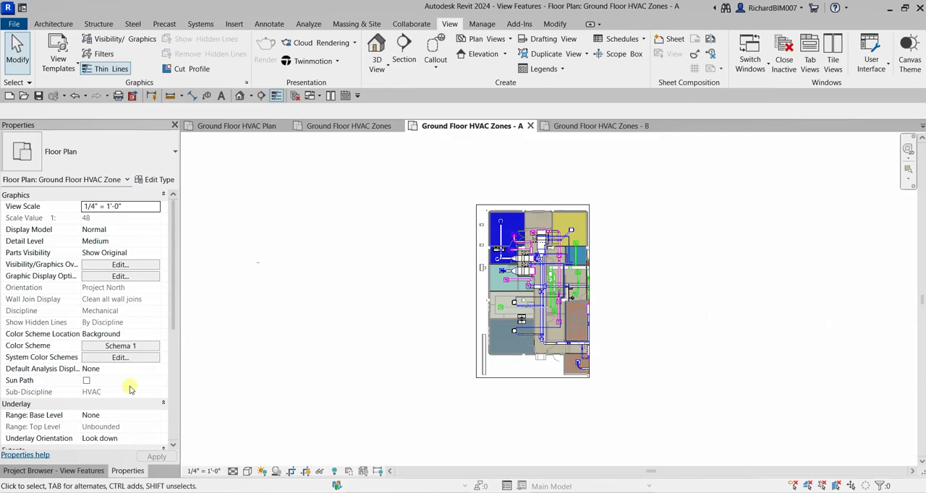
- Enable Annotation Crop in the extents properties of the Ground Floor HVAC Zones - A view and apply it
{"action": "scroll", "coordinate": [128, 376], "scroll_direction": "down", "scroll_amount": 4}
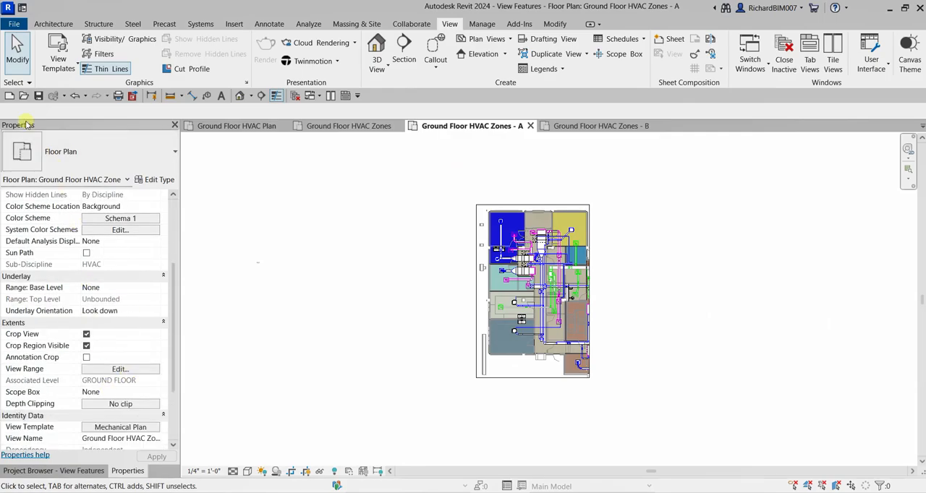
{"action": "left_click", "coordinate": [86, 358]}
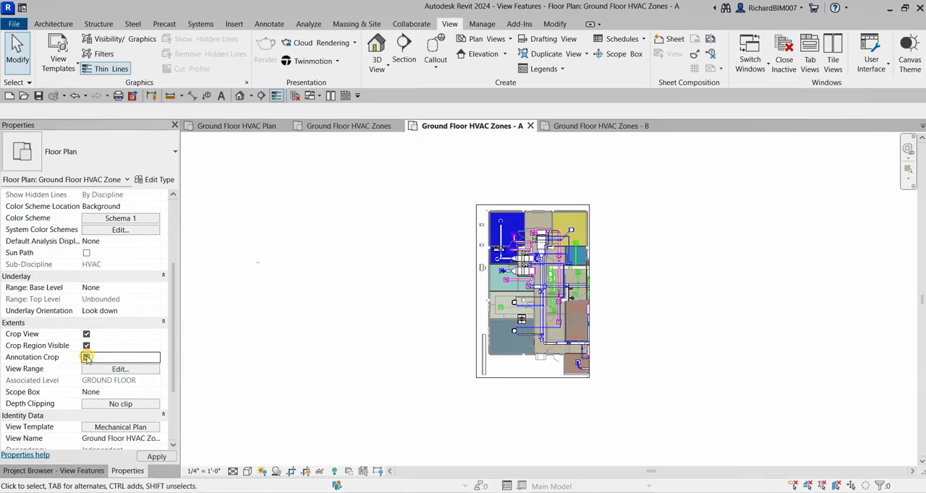
{"action": "left_click", "coordinate": [156, 456]}
{"action": "middle_click_drag", "start_coordinate": [351, 297], "coordinate": [456, 287]}
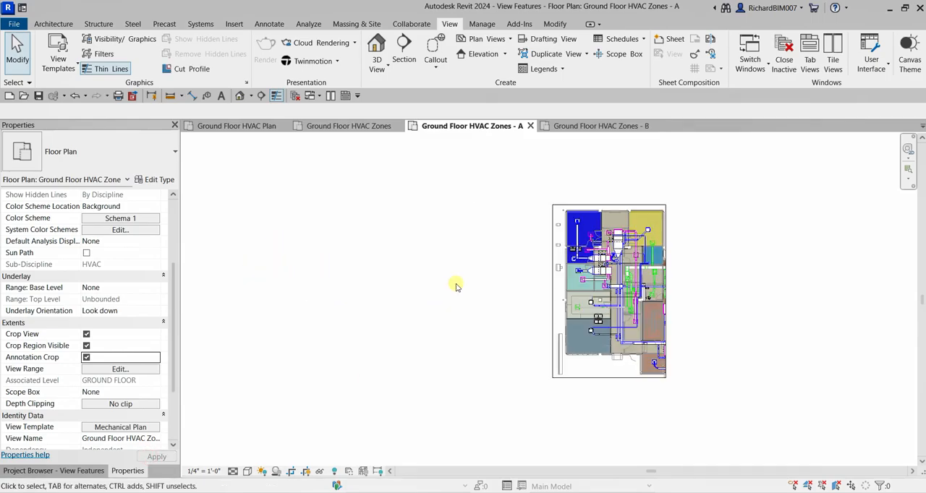
- Stretch the annotation crop's west side past the text note and return it close to the crop region
{"action": "left_click", "coordinate": [552, 289]}
{"action": "left_click_drag", "start_coordinate": [544, 292], "coordinate": [193, 298]}
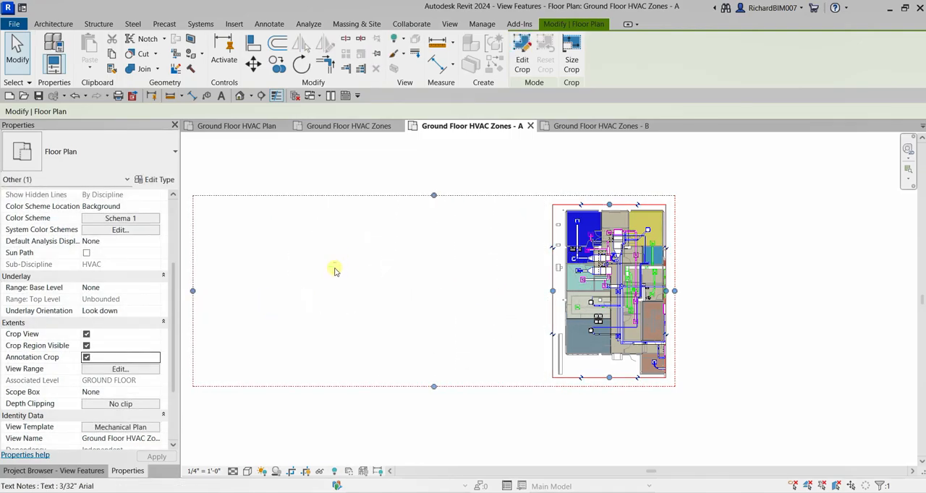
{"action": "left_click_drag", "start_coordinate": [193, 294], "coordinate": [540, 331]}
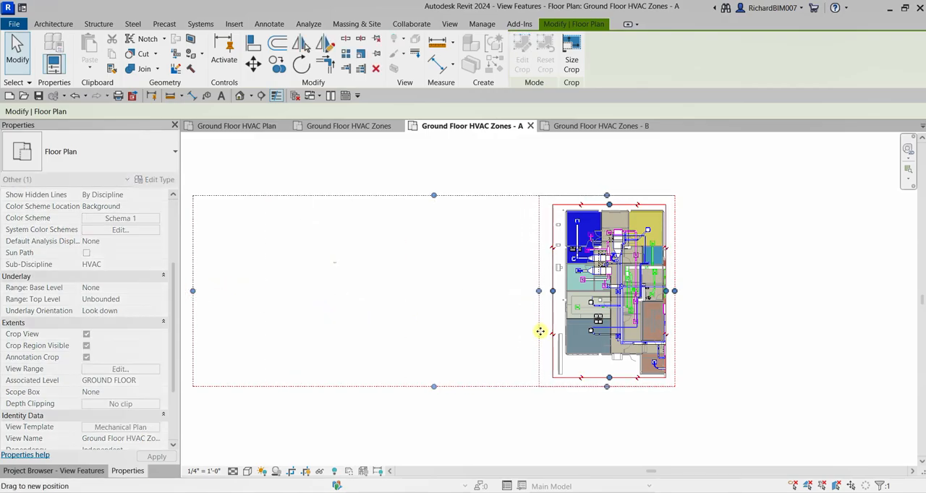
{"action": "left_click", "coordinate": [726, 281]}
- Hide the crop region of the Ground Floor HVAC Zones - A view and fit the plan to the window
{"action": "scroll", "coordinate": [735, 291], "scroll_direction": "up", "scroll_amount": 1}
{"action": "middle_click_drag", "start_coordinate": [735, 291], "coordinate": [675, 281]}
{"action": "scroll", "coordinate": [675, 281], "scroll_direction": "up", "scroll_amount": 1}
{"action": "scroll", "coordinate": [587, 235], "scroll_direction": "up", "scroll_amount": 1}
{"action": "middle_click_drag", "start_coordinate": [588, 235], "coordinate": [654, 240]}
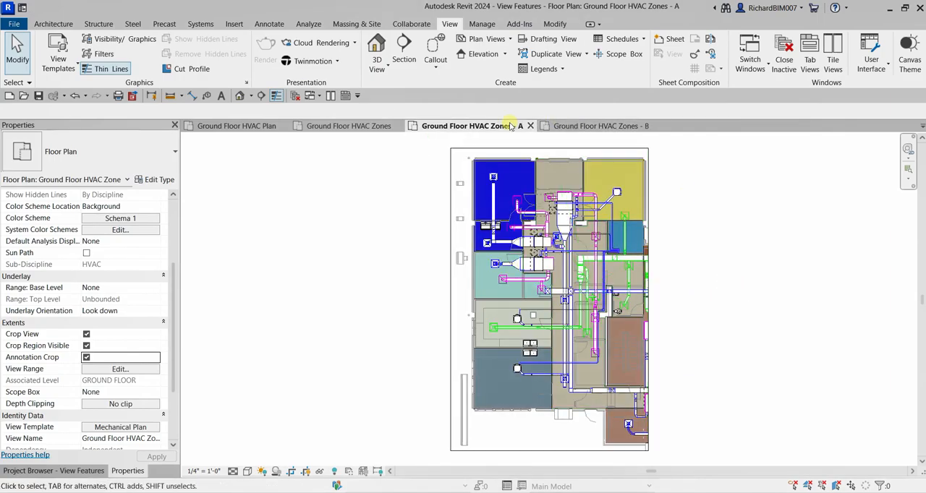
{"action": "left_click", "coordinate": [553, 150]}
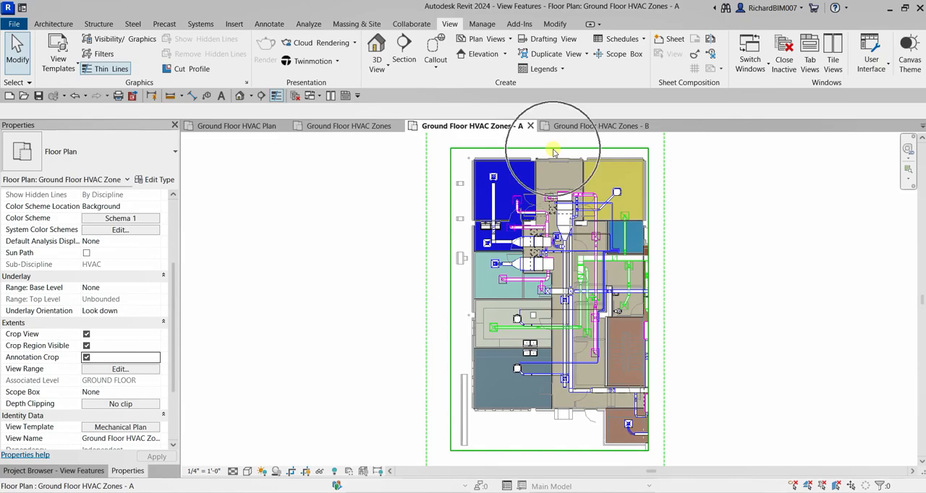
{"action": "left_click", "coordinate": [309, 476]}
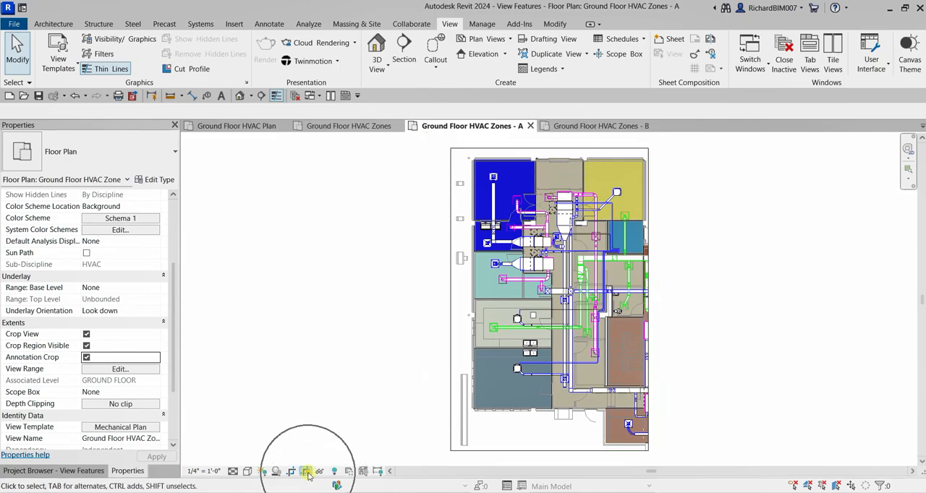
{"action": "scroll", "coordinate": [358, 372], "scroll_direction": "down", "scroll_amount": 2}
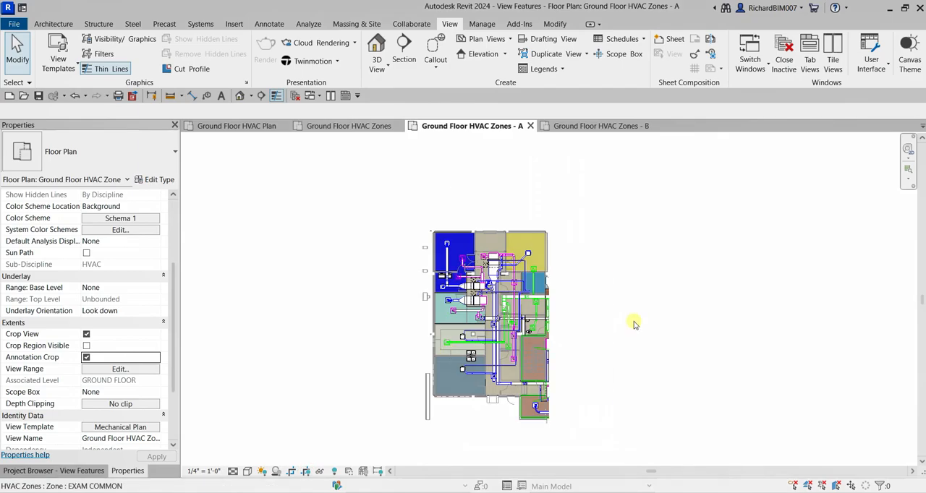
{"action": "key", "text": "z"}
{"action": "key", "text": "f"}
- Open the Ground Floor HVAC Zones - B floor plan and show its crop region
{"action": "left_click", "coordinate": [89, 474]}
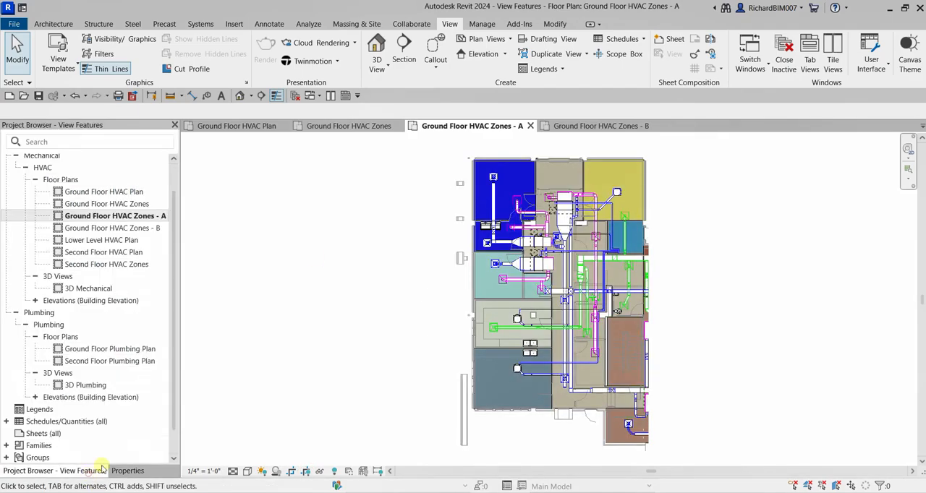
{"action": "double_click", "coordinate": [129, 229]}
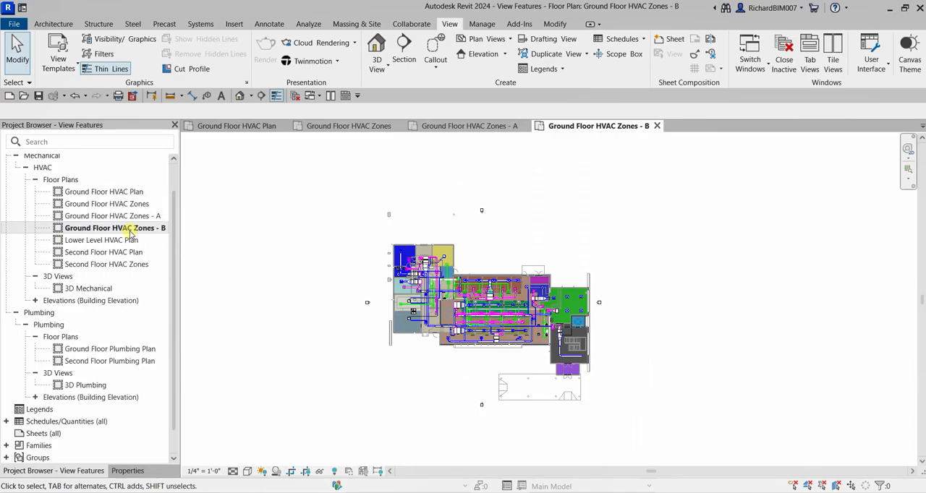
{"action": "left_click", "coordinate": [306, 476]}
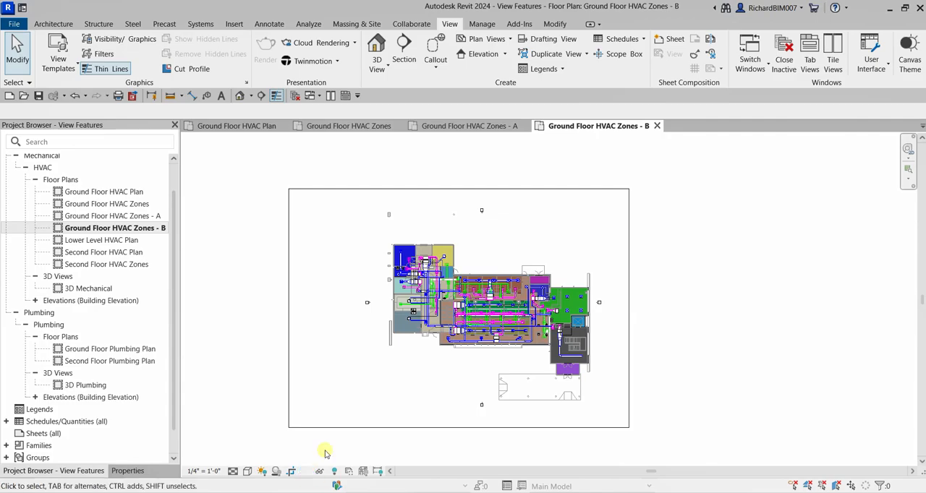
- Resize the crop region on all four sides so it closely frames the building's central section
{"action": "left_click", "coordinate": [288, 301]}
{"action": "left_click_drag", "start_coordinate": [289, 307], "coordinate": [455, 365]}
{"action": "left_click_drag", "start_coordinate": [629, 308], "coordinate": [591, 311]}
{"action": "left_click_drag", "start_coordinate": [559, 417], "coordinate": [573, 424]}
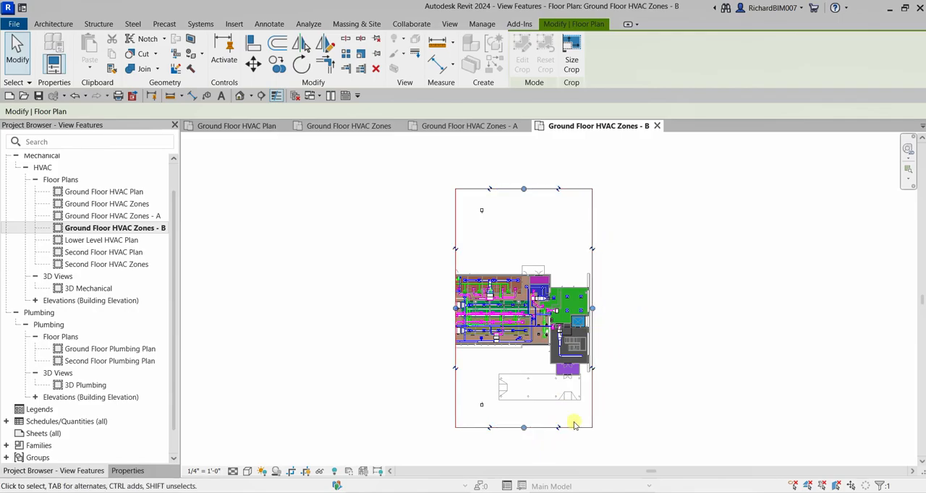
{"action": "left_click_drag", "start_coordinate": [591, 310], "coordinate": [551, 321]}
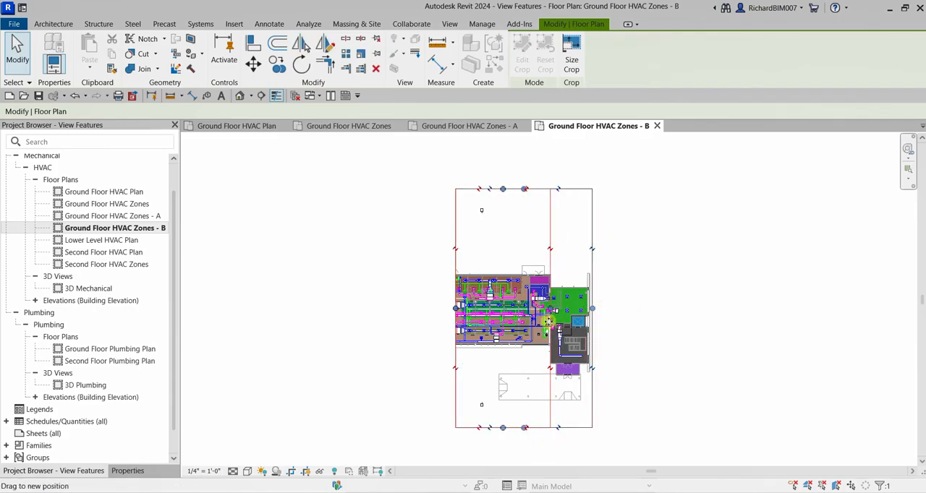
{"action": "left_click_drag", "start_coordinate": [504, 428], "coordinate": [513, 348]}
{"action": "left_click_drag", "start_coordinate": [504, 190], "coordinate": [512, 273]}
{"action": "left_click", "coordinate": [600, 281]}
{"action": "scroll", "coordinate": [581, 345], "scroll_direction": "up", "scroll_amount": 4}
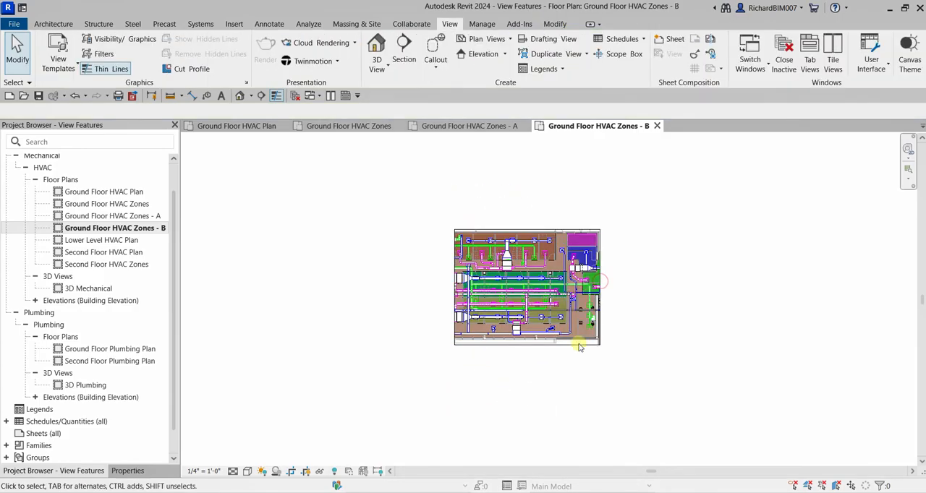
{"action": "middle_click", "coordinate": [618, 298]}
{"action": "middle_click", "coordinate": [618, 298]}
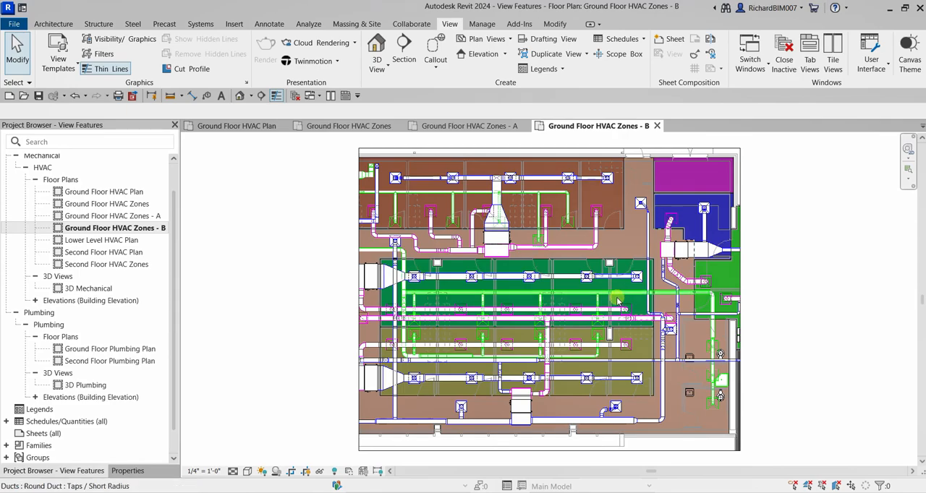
- Hide the crop region of the Ground Floor HVAC Zones - B view
{"action": "left_click", "coordinate": [306, 471]}
{"action": "scroll", "coordinate": [306, 353], "scroll_direction": "down", "scroll_amount": 3}
{"action": "scroll", "coordinate": [326, 331], "scroll_direction": "up", "scroll_amount": 4}
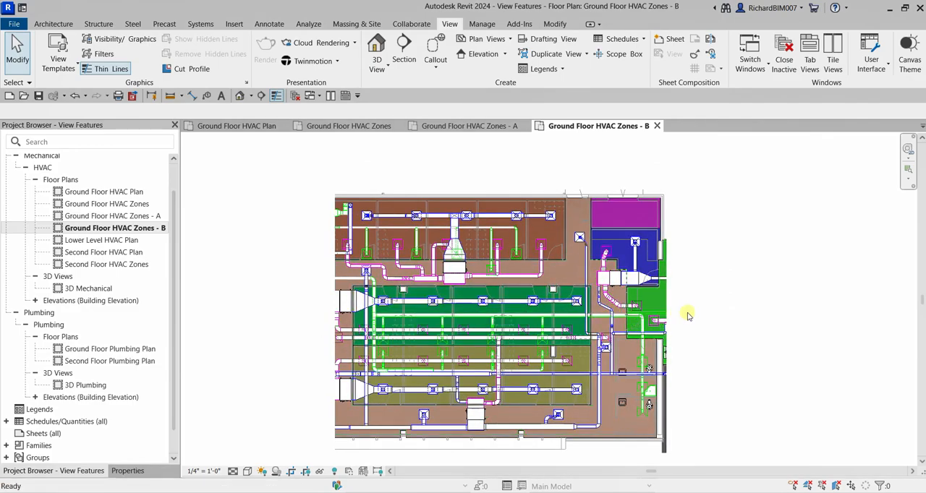
{"action": "scroll", "coordinate": [541, 310], "scroll_direction": "up", "scroll_amount": 1}
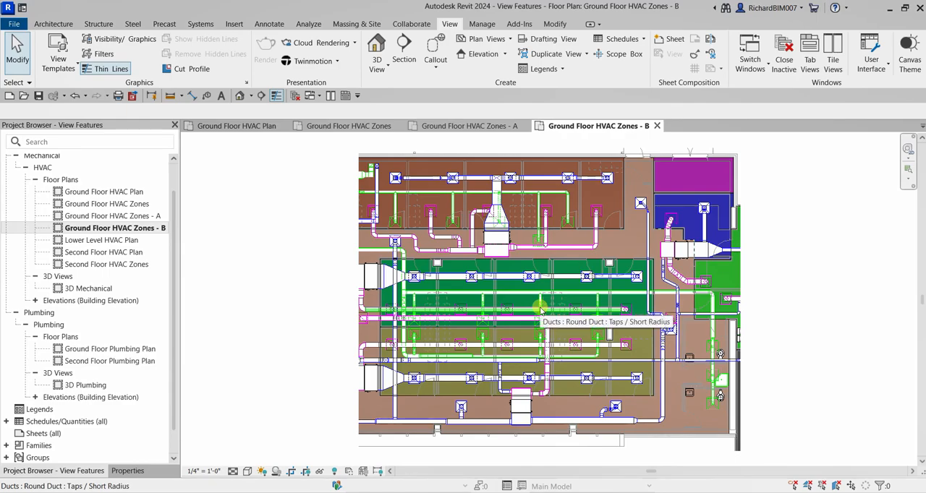
- Open the default 3D view, orbit the building to a near-frontal aerial angle and display the view's properties
{"action": "left_click", "coordinate": [240, 96]}
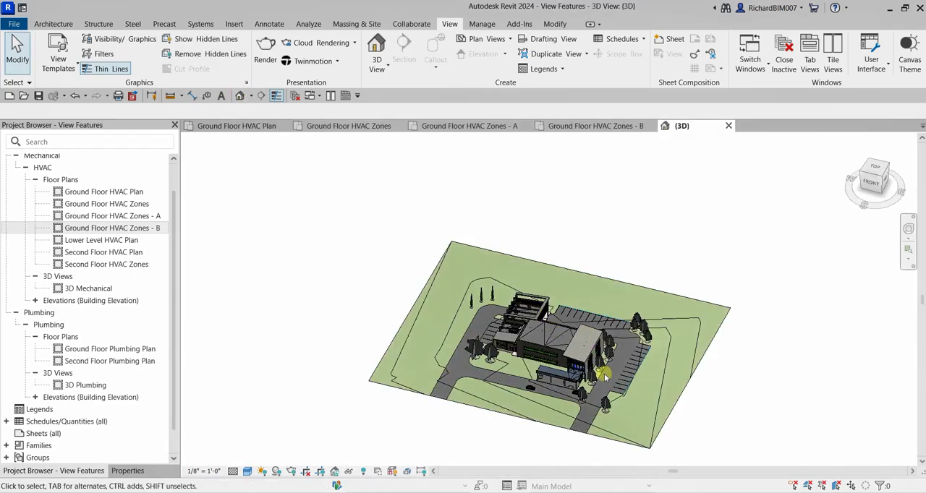
{"action": "scroll", "coordinate": [558, 371], "scroll_direction": "up", "scroll_amount": 3}
{"action": "middle_click_drag", "start_coordinate": [558, 370], "coordinate": [564, 340], "text": "shift"}
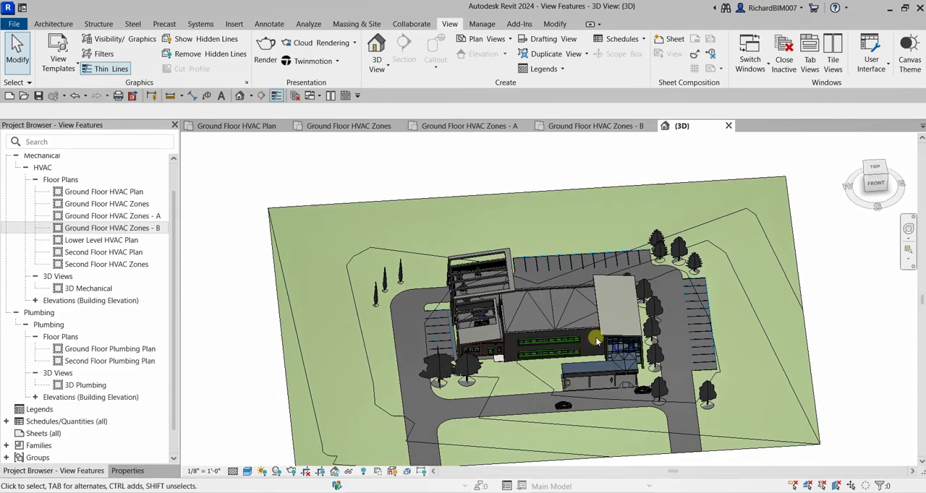
{"action": "scroll", "coordinate": [589, 281], "scroll_direction": "up", "scroll_amount": 3}
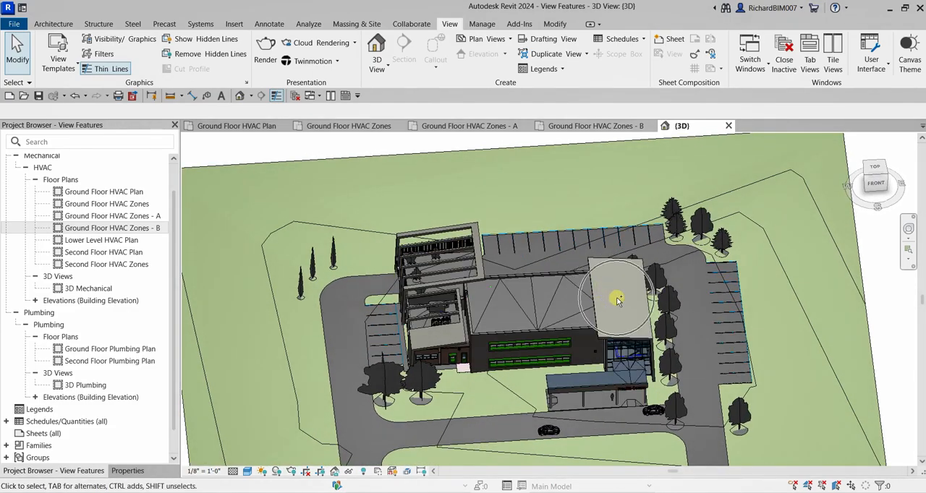
{"action": "scroll", "coordinate": [617, 301], "scroll_direction": "down", "scroll_amount": 3}
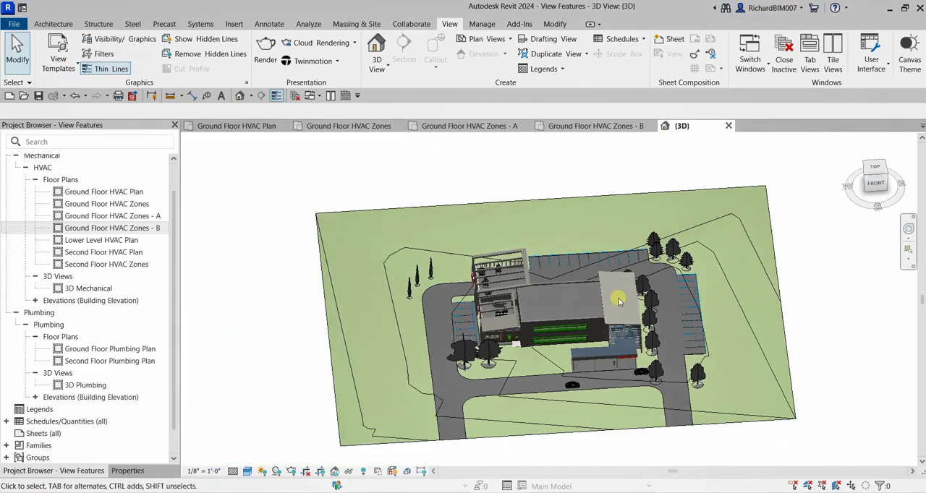
{"action": "left_click", "coordinate": [127, 469]}
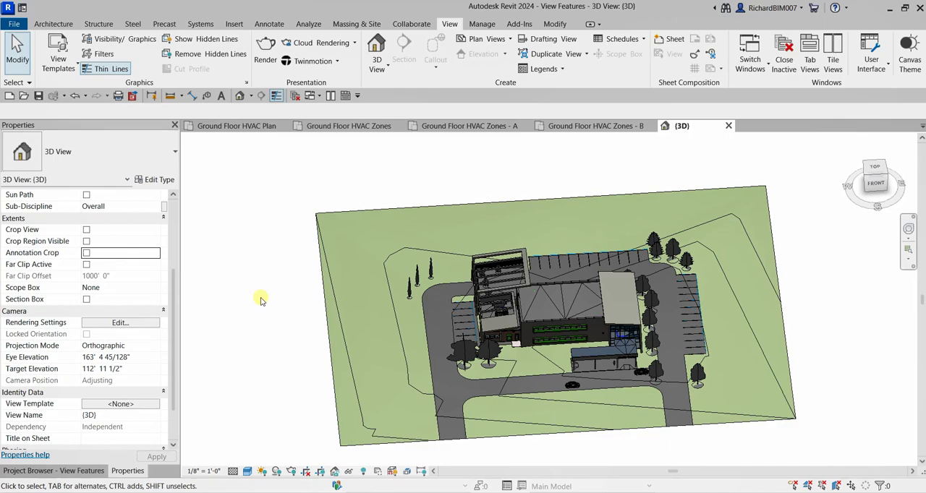
- Turn on the visibility of the Section Boxes annotation category in the 3D view's visibility/graphic overrides
{"action": "scroll", "coordinate": [258, 300], "scroll_direction": "up", "scroll_amount": 1}
{"action": "scroll", "coordinate": [258, 300], "scroll_direction": "down", "scroll_amount": 1}
{"action": "key", "text": "v"}
{"action": "key", "text": "g"}
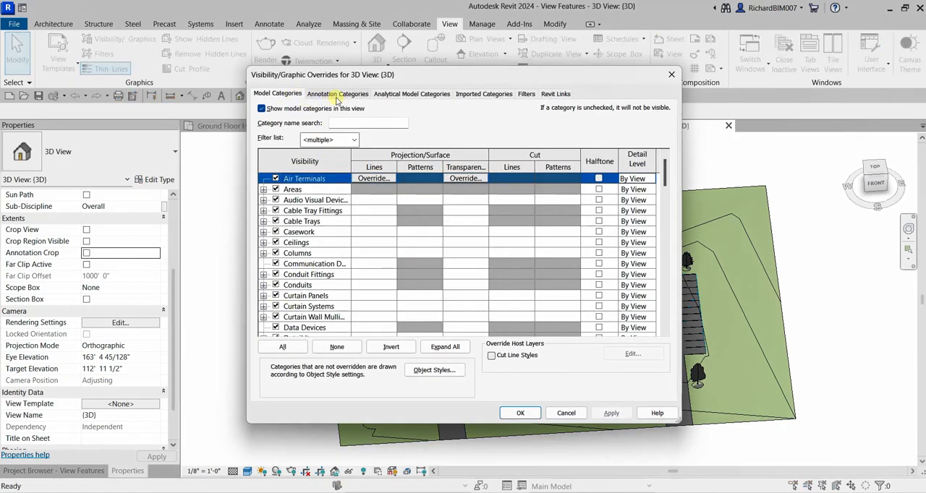
{"action": "left_click", "coordinate": [337, 95]}
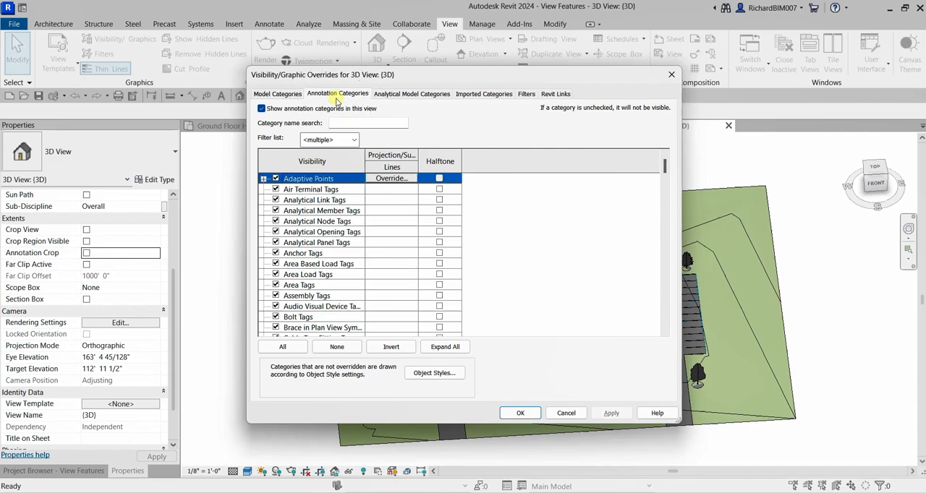
{"action": "left_click", "coordinate": [315, 233]}
{"action": "key", "text": "s"}
{"action": "scroll", "coordinate": [315, 233], "scroll_direction": "down", "scroll_amount": 4}
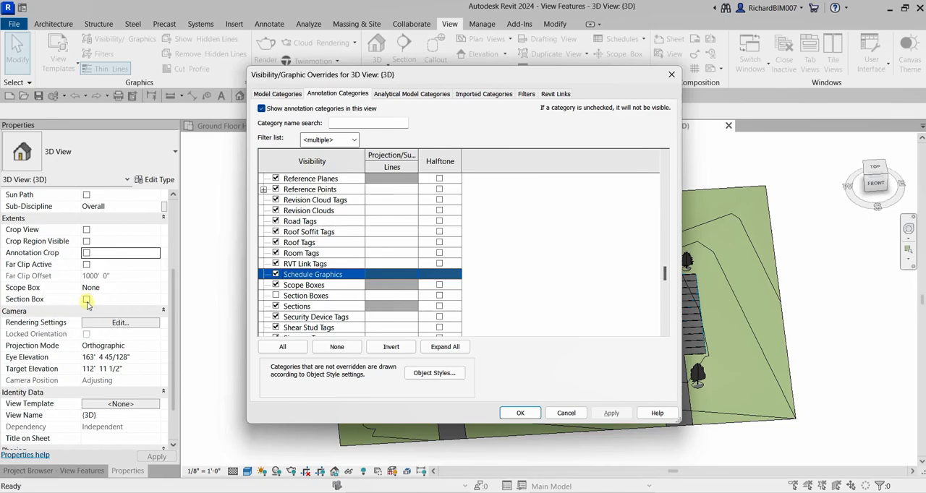
{"action": "left_click", "coordinate": [275, 295]}
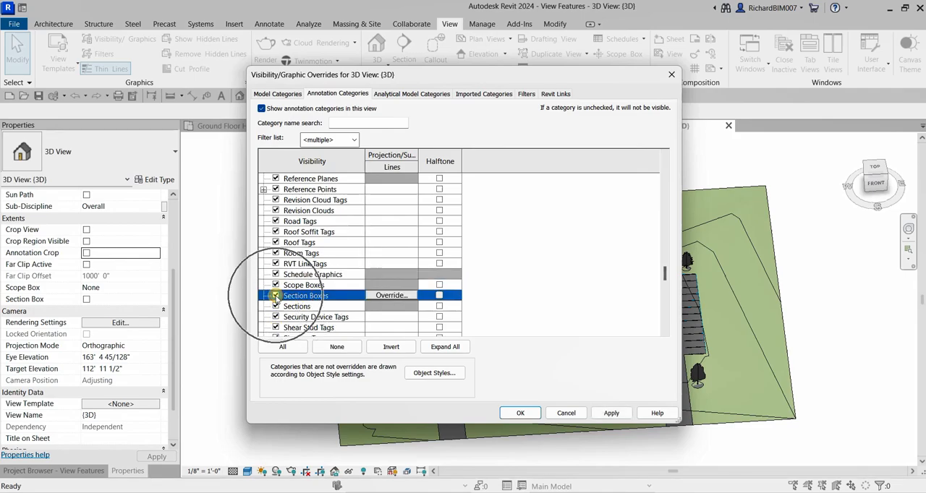
{"action": "left_click", "coordinate": [338, 95]}
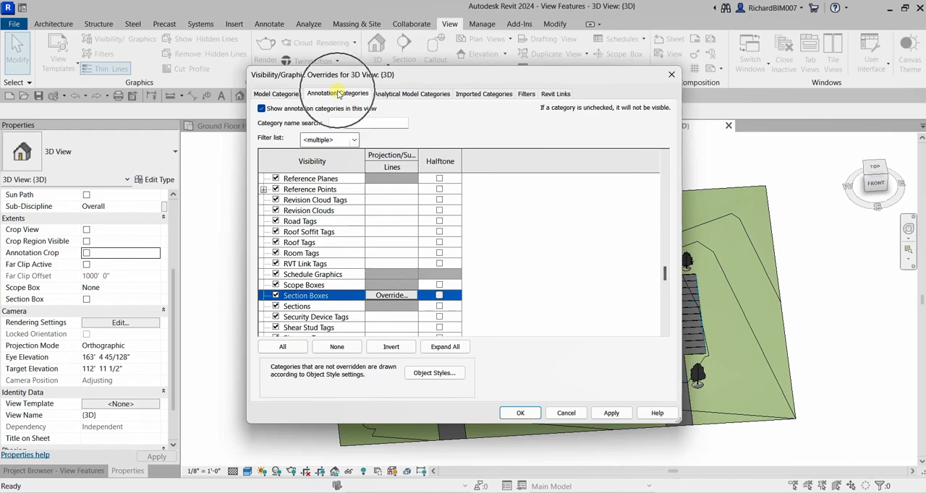
{"action": "left_click", "coordinate": [520, 412]}
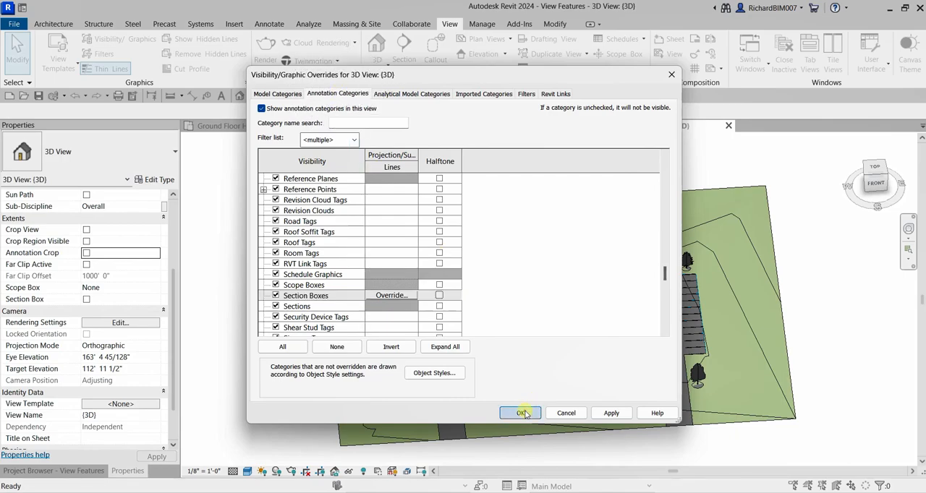
- Enable the Section Box extent for the 3D view and orbit to show the whole box around the site
{"action": "left_click", "coordinate": [86, 300]}
{"action": "left_click", "coordinate": [86, 300]}
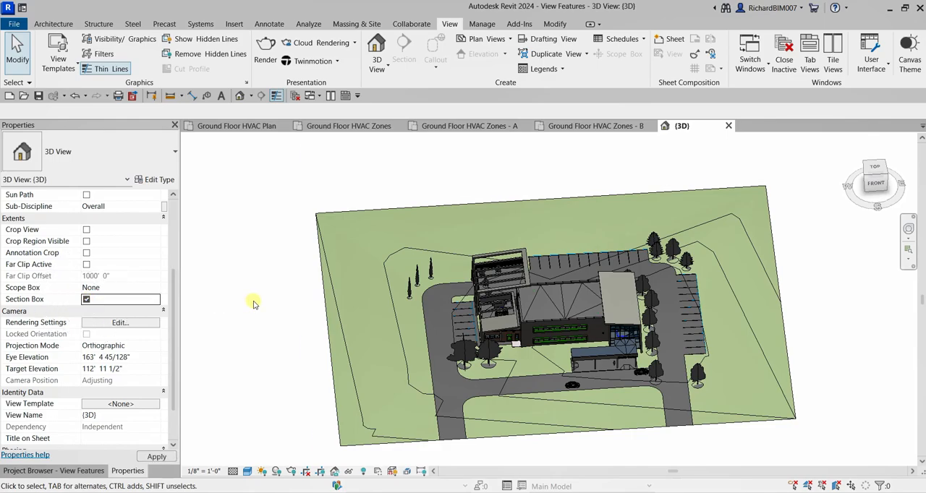
{"action": "middle_click_drag", "start_coordinate": [527, 241], "coordinate": [544, 237], "text": "shift"}
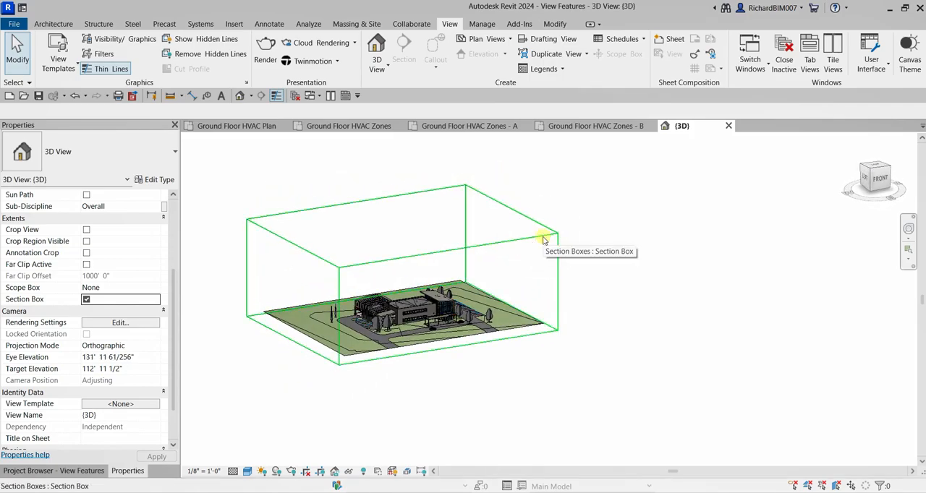
{"action": "middle_click_drag", "start_coordinate": [679, 238], "coordinate": [668, 277]}
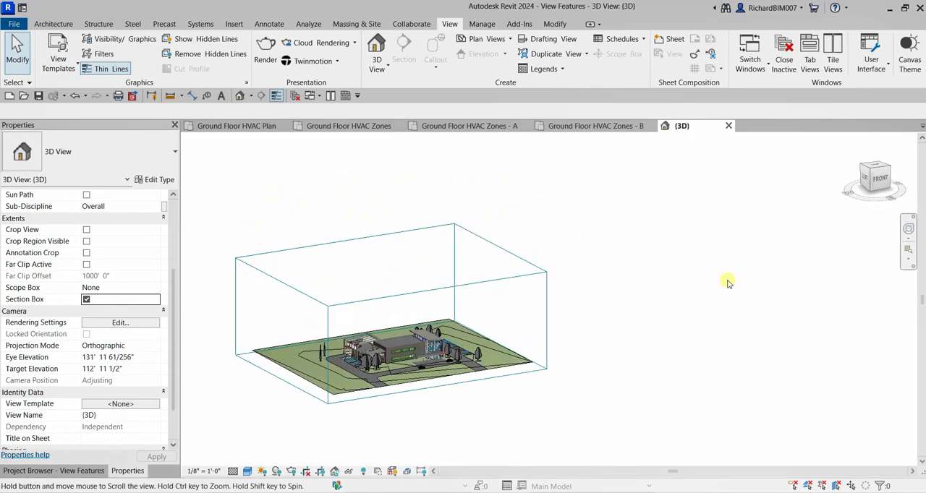
- From the top view, resize the section box on all four sides so it tightly encloses the building's eastern roofed block
{"action": "left_click", "coordinate": [875, 168]}
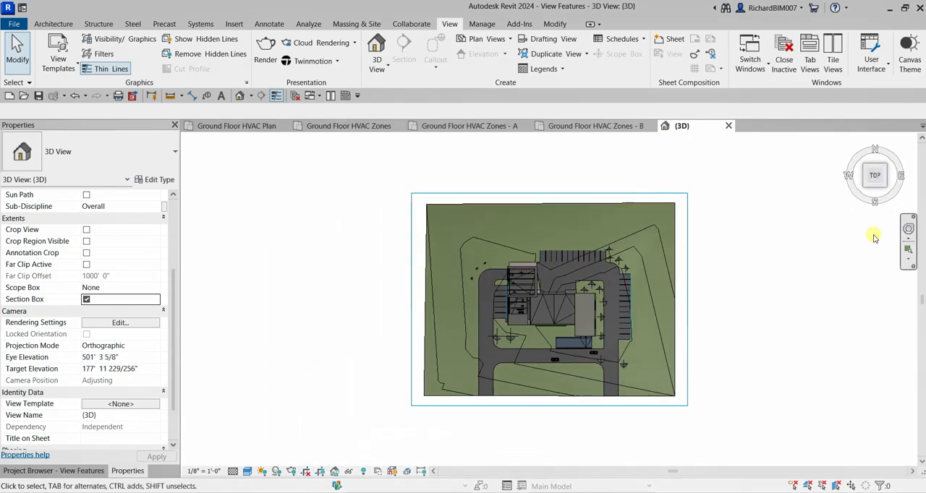
{"action": "left_click", "coordinate": [685, 255]}
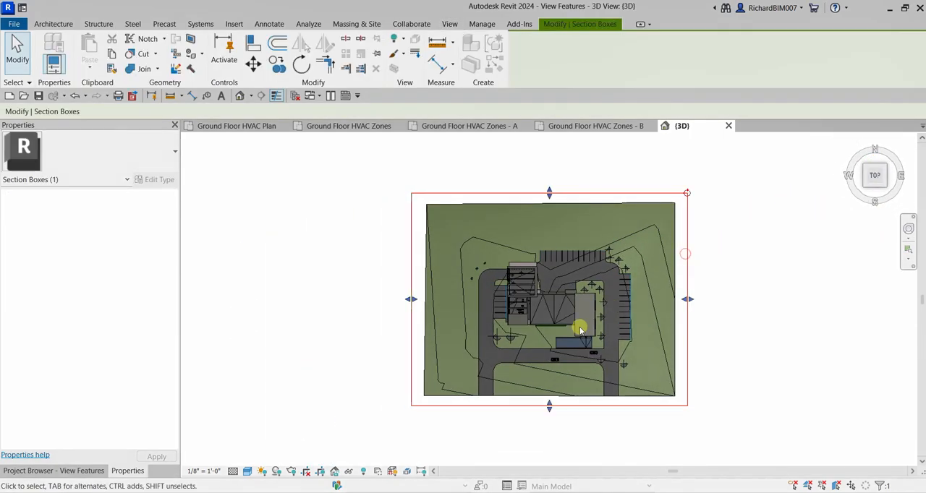
{"action": "scroll", "coordinate": [494, 318], "scroll_direction": "up", "scroll_amount": 3}
{"action": "left_click_drag", "start_coordinate": [383, 293], "coordinate": [596, 348]}
{"action": "left_click_drag", "start_coordinate": [749, 293], "coordinate": [631, 308]}
{"action": "left_click_drag", "start_coordinate": [616, 434], "coordinate": [617, 346]}
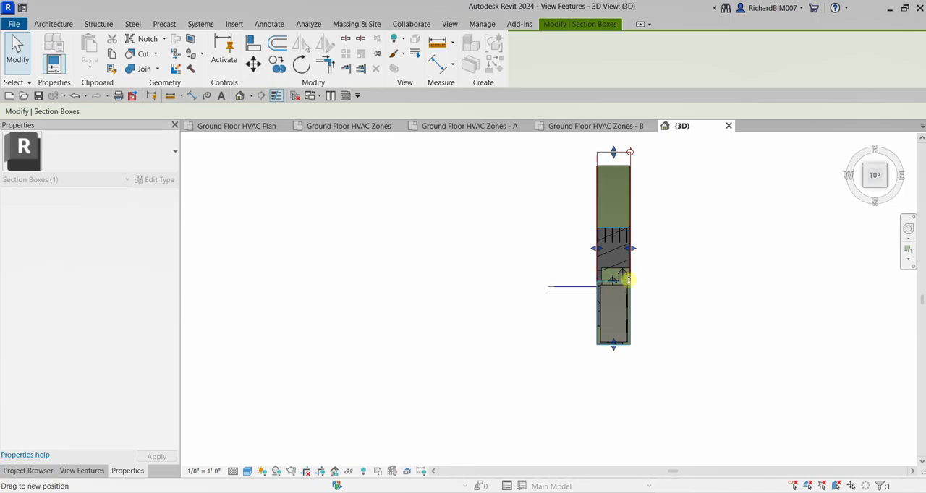
{"action": "left_click", "coordinate": [680, 316]}
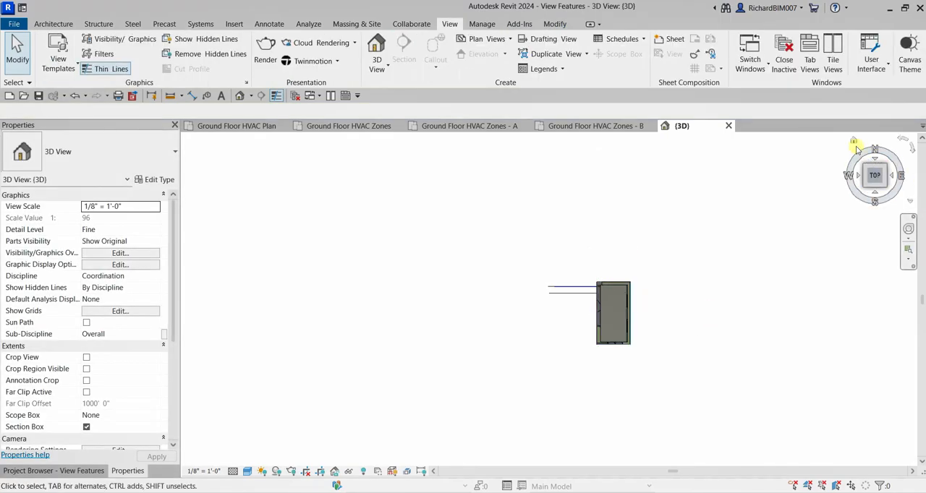
- From the front view, lower the top face of the section box to just above the building's roof
{"action": "left_click", "coordinate": [852, 140]}
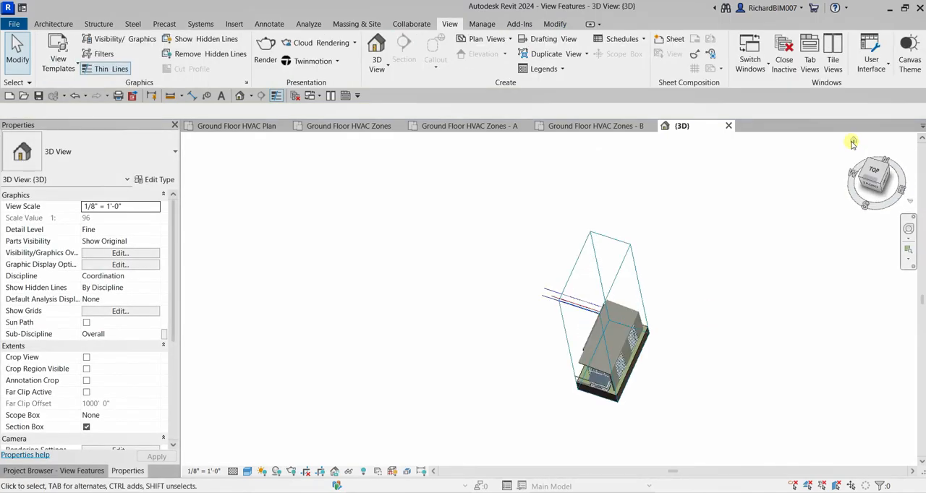
{"action": "left_click", "coordinate": [871, 186]}
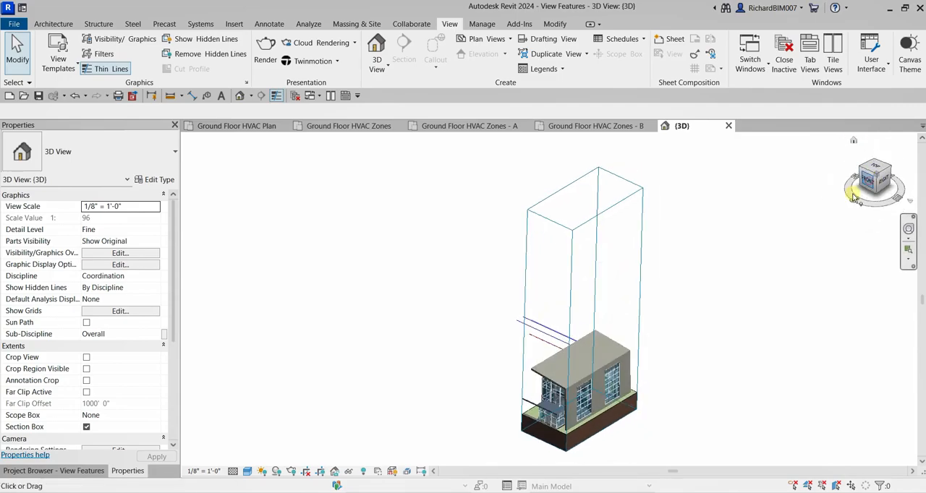
{"action": "left_click", "coordinate": [613, 158]}
{"action": "left_click_drag", "start_coordinate": [596, 154], "coordinate": [589, 348]}
{"action": "left_click", "coordinate": [734, 372]}
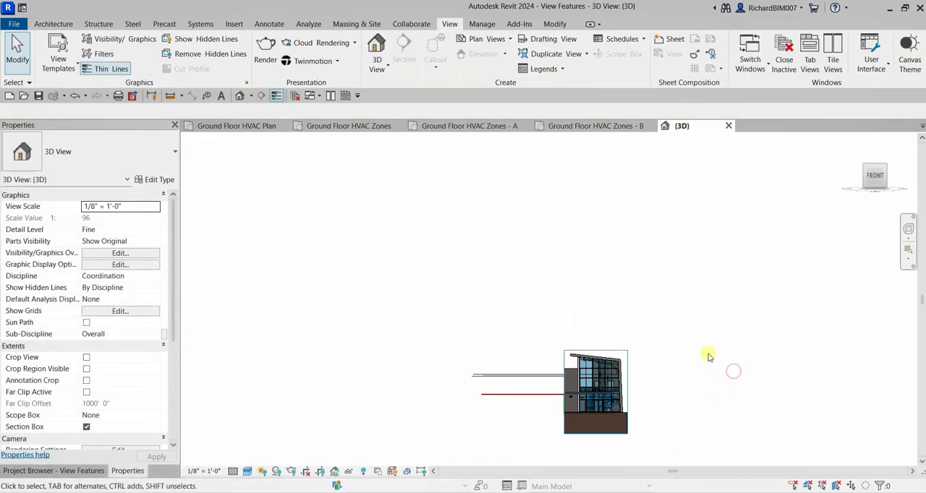
- Examine the cut building and its exposed interior inside the section box from several angles
{"action": "left_click", "coordinate": [853, 144]}
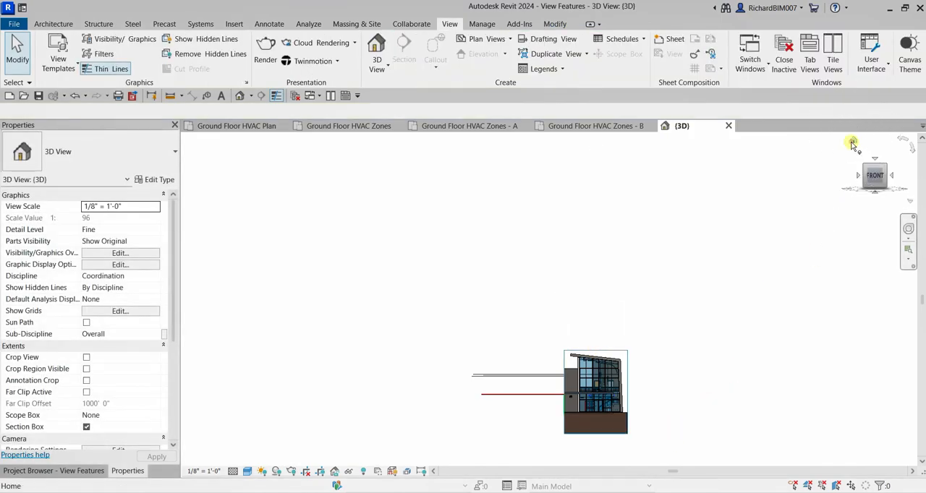
{"action": "middle_click_drag", "start_coordinate": [435, 331], "coordinate": [528, 325], "text": "shift"}
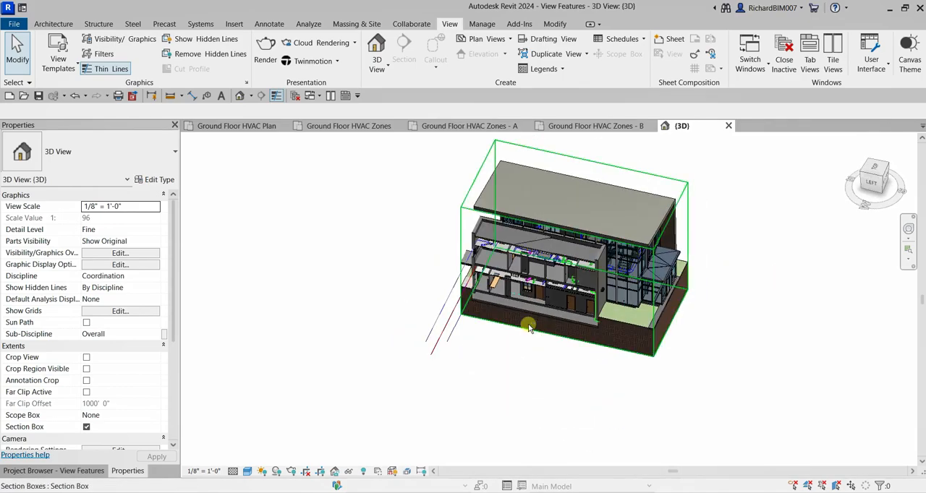
{"action": "scroll", "coordinate": [443, 319], "scroll_direction": "up", "scroll_amount": 5}
{"action": "scroll", "coordinate": [444, 284], "scroll_direction": "down", "scroll_amount": 1}
{"action": "scroll", "coordinate": [444, 249], "scroll_direction": "up", "scroll_amount": 2}
{"action": "scroll", "coordinate": [447, 256], "scroll_direction": "down", "scroll_amount": 6}
{"action": "middle_click_drag", "start_coordinate": [461, 277], "coordinate": [600, 286], "text": "shift"}
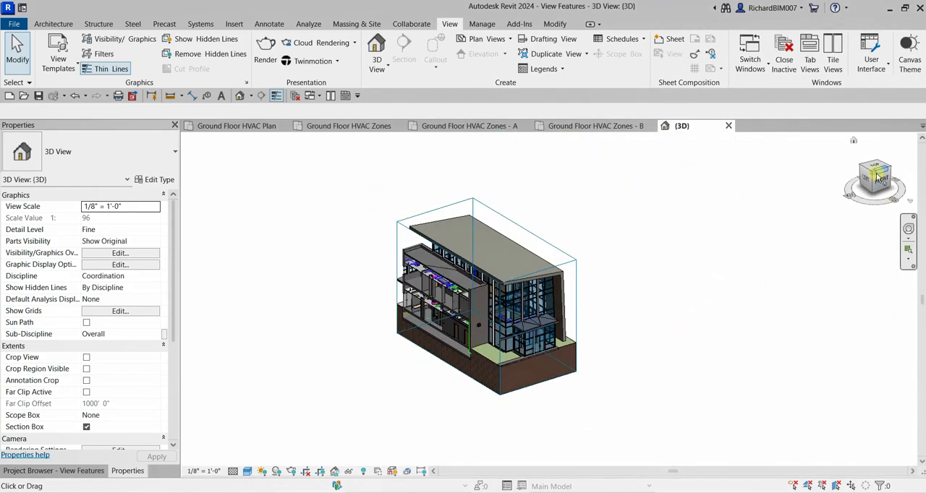
{"action": "left_click", "coordinate": [872, 183]}
{"action": "left_click", "coordinate": [866, 180]}
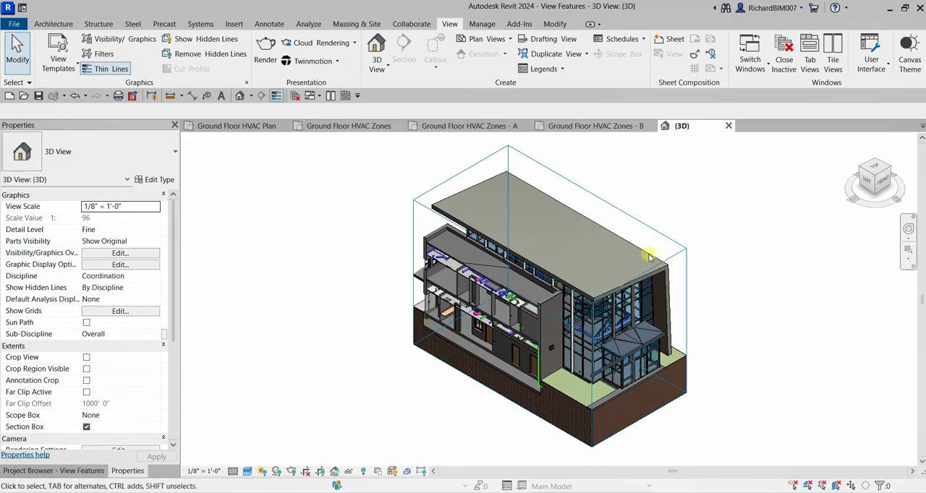
- Hide the section box element in the 3D view while keeping the building cut
{"action": "left_click", "coordinate": [579, 187]}
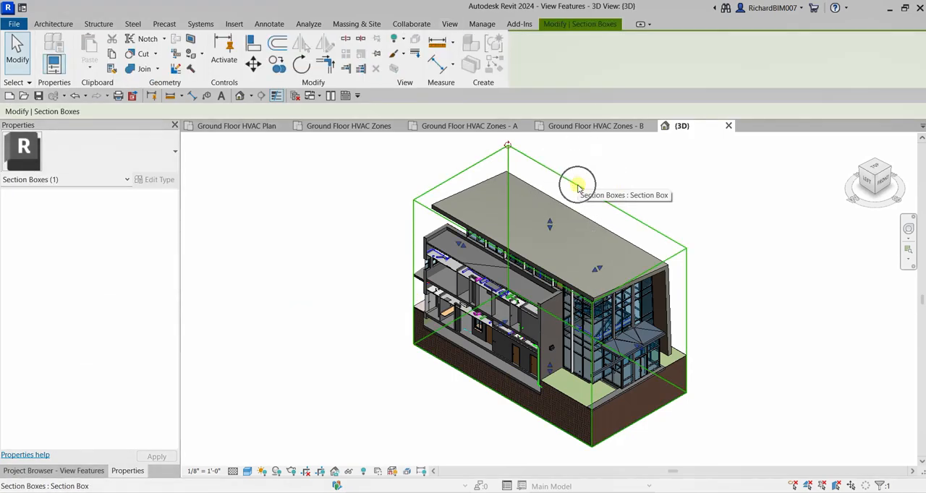
{"action": "right_click", "coordinate": [578, 185]}
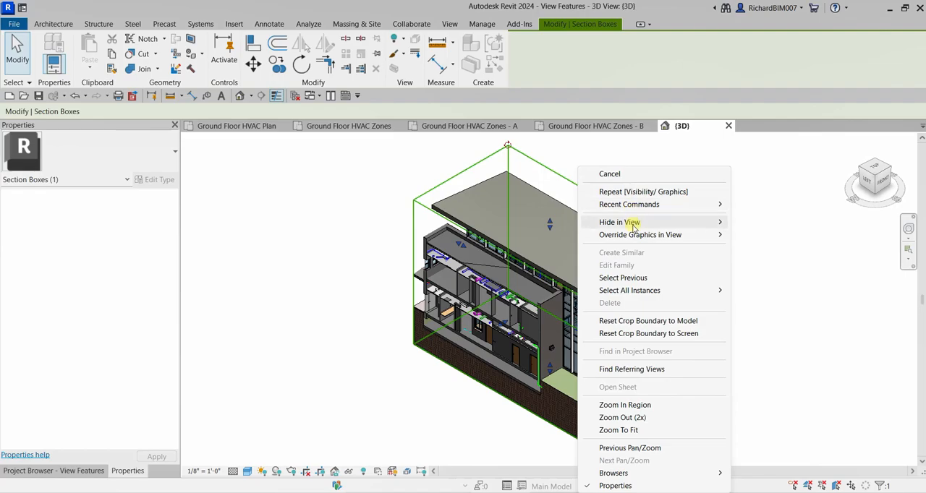
{"action": "mouse_move", "coordinate": [634, 227]}
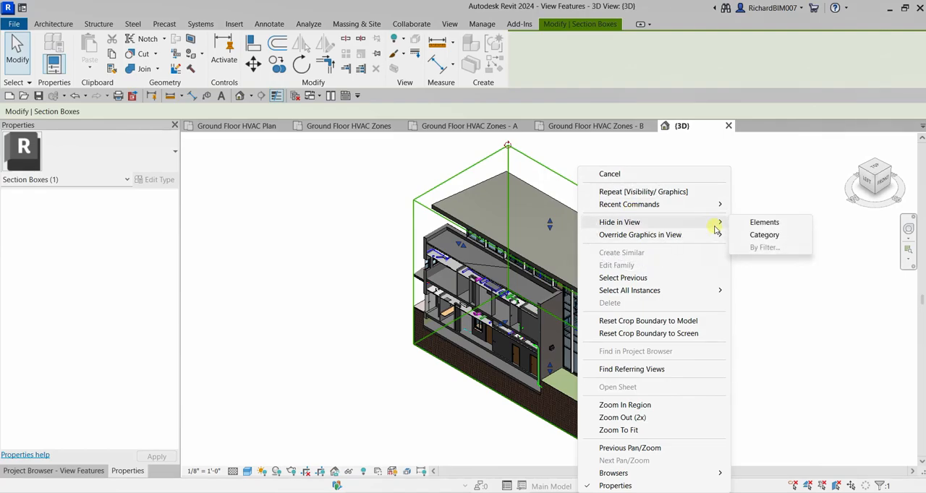
{"action": "left_click", "coordinate": [780, 227]}
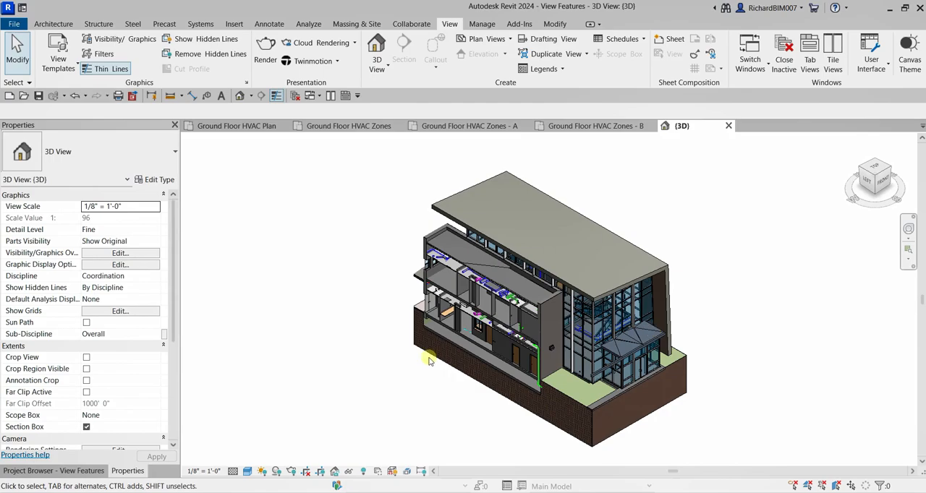
- Turn on Reveal Hidden Elements mode for the 3D view
{"action": "left_click", "coordinate": [362, 473]}
{"action": "left_click", "coordinate": [363, 472]}
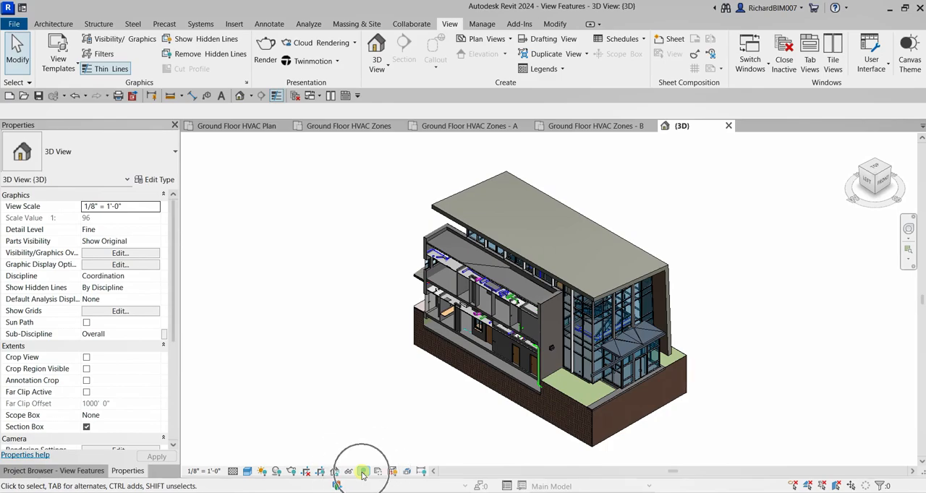
{"action": "left_click", "coordinate": [363, 472]}
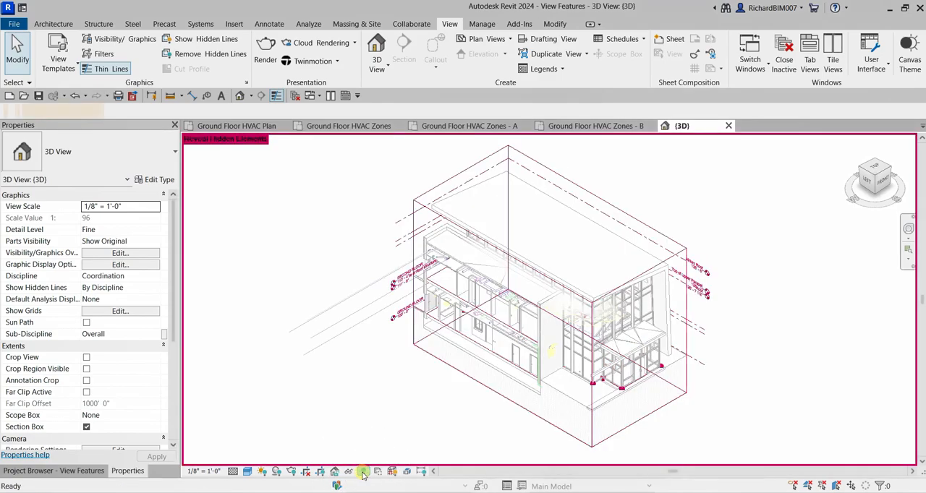
- Examine the revealed hidden elements around the building, including the section box outline and the level lines
{"action": "scroll", "coordinate": [735, 222], "scroll_direction": "down", "scroll_amount": 2}
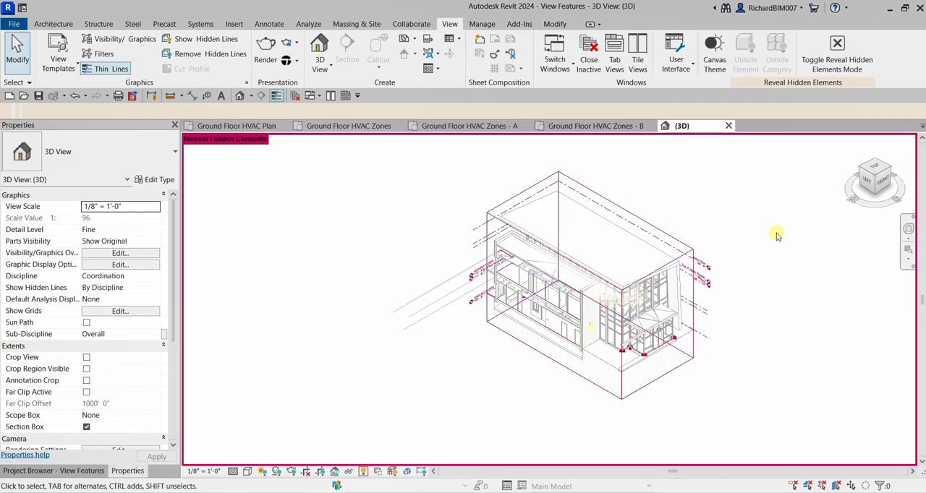
{"action": "scroll", "coordinate": [767, 230], "scroll_direction": "up", "scroll_amount": 3}
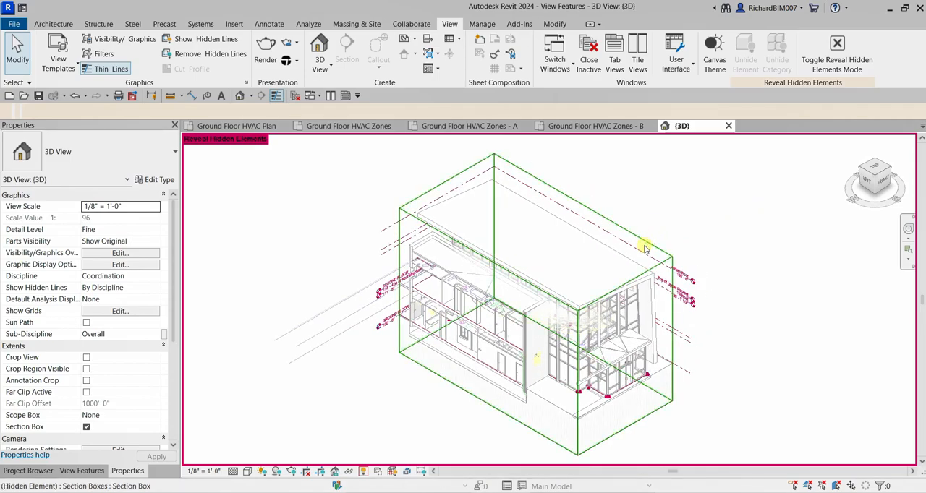
{"action": "scroll", "coordinate": [642, 248], "scroll_direction": "up", "scroll_amount": 3}
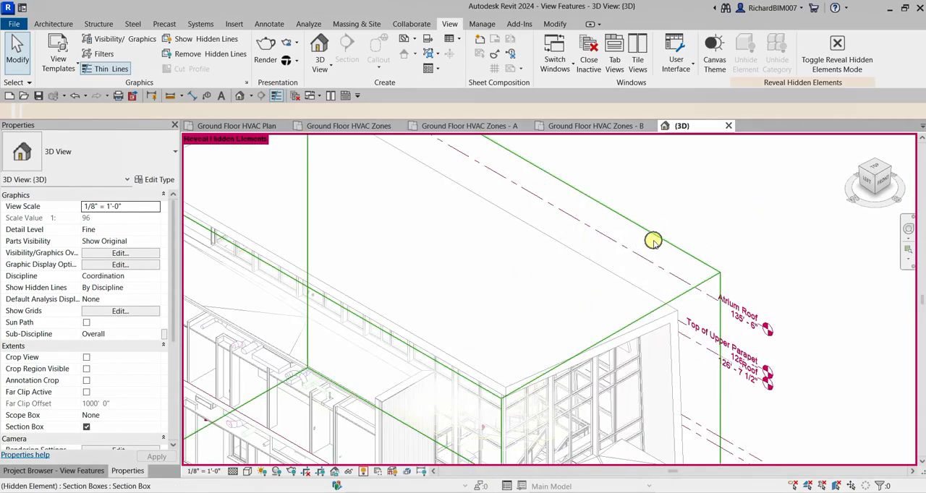
{"action": "scroll", "coordinate": [653, 242], "scroll_direction": "down", "scroll_amount": 3}
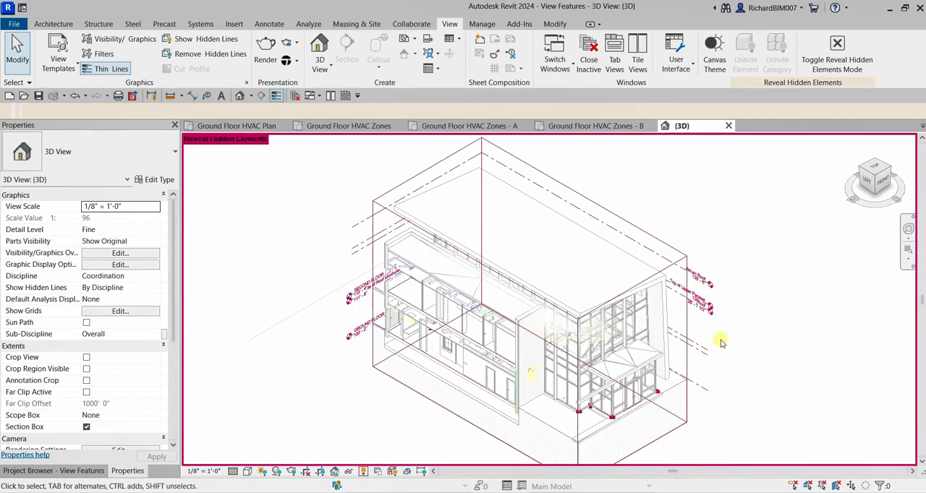
{"action": "scroll", "coordinate": [721, 343], "scroll_direction": "up", "scroll_amount": 3}
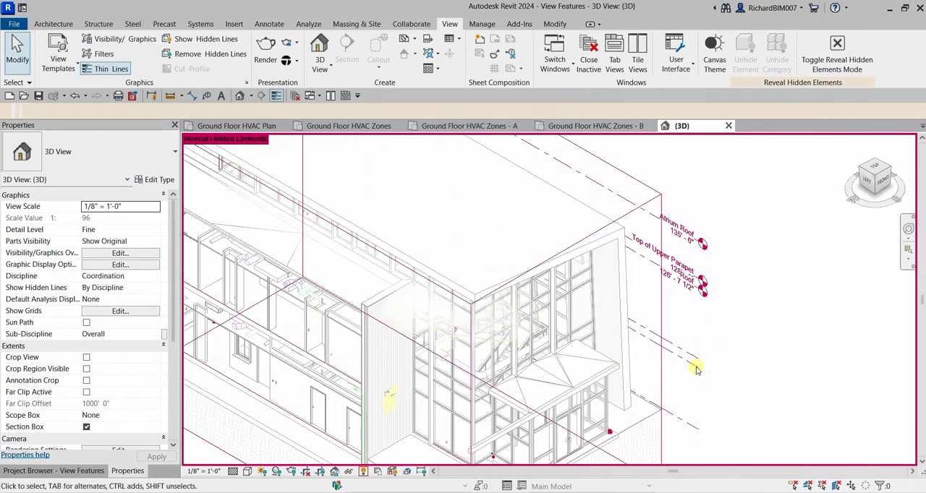
{"action": "scroll", "coordinate": [680, 361], "scroll_direction": "up", "scroll_amount": 2}
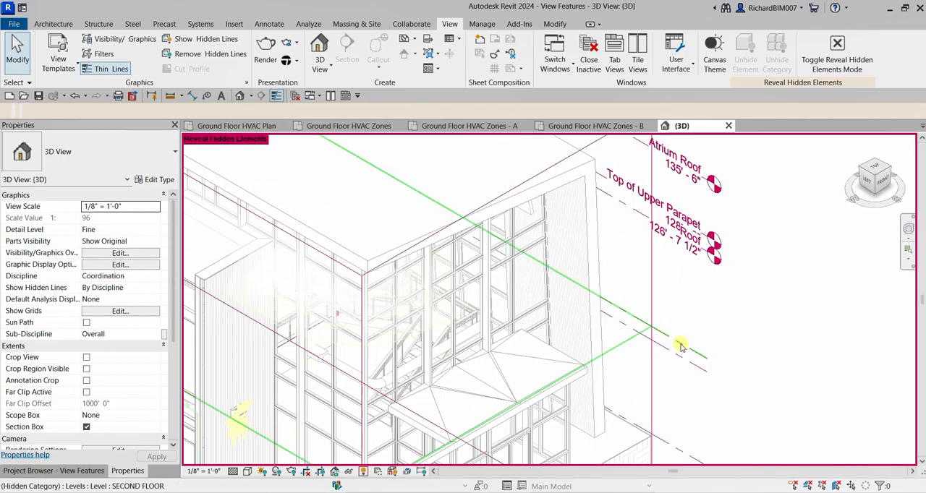
{"action": "scroll", "coordinate": [708, 328], "scroll_direction": "down", "scroll_amount": 2}
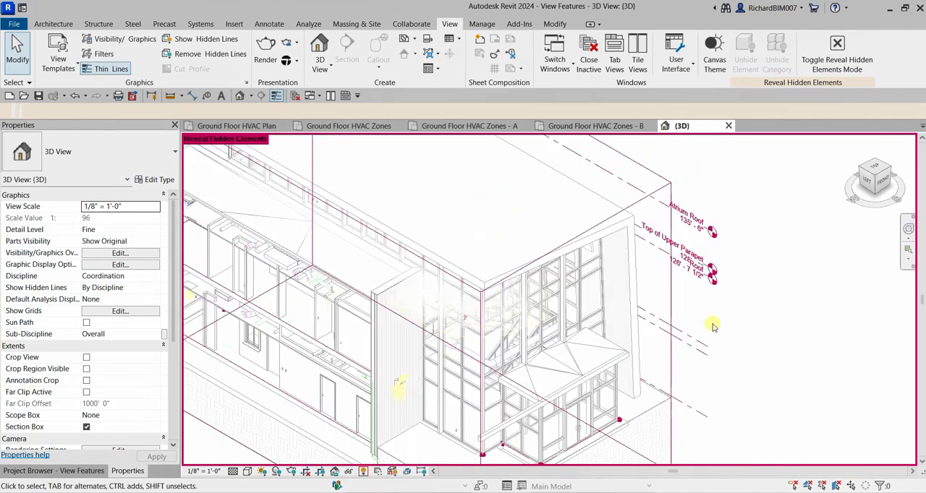
{"action": "scroll", "coordinate": [718, 323], "scroll_direction": "down", "scroll_amount": 2}
{"action": "scroll", "coordinate": [774, 217], "scroll_direction": "up", "scroll_amount": 2}
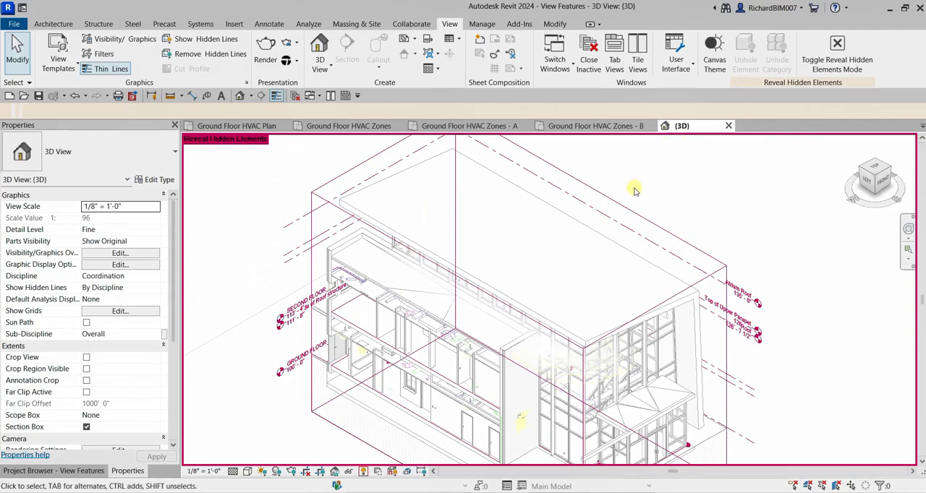
- Unhide the section box element in the 3D view and leave Reveal Hidden Elements mode
{"action": "left_click", "coordinate": [630, 212]}
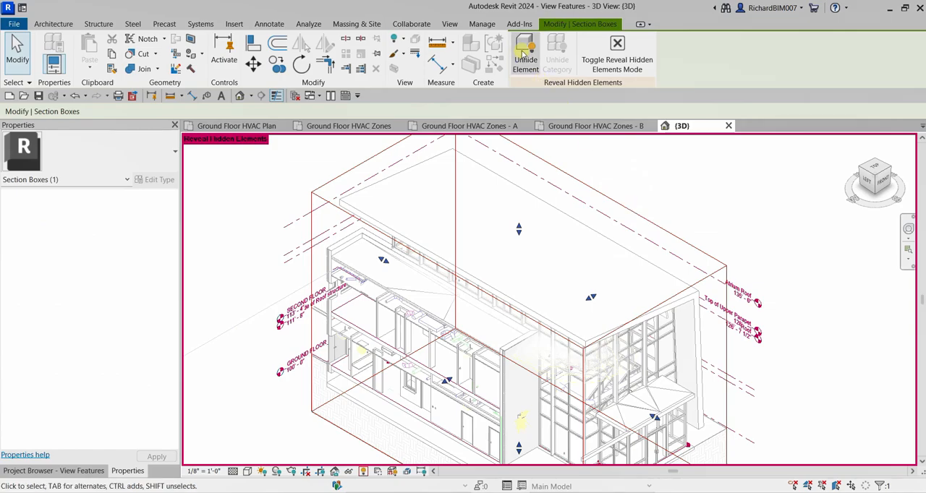
{"action": "left_click", "coordinate": [527, 59]}
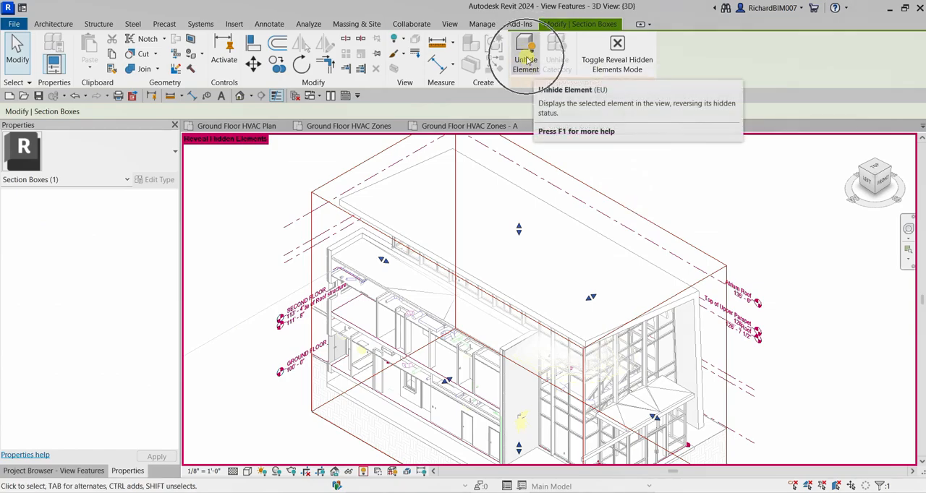
{"action": "left_click", "coordinate": [616, 47]}
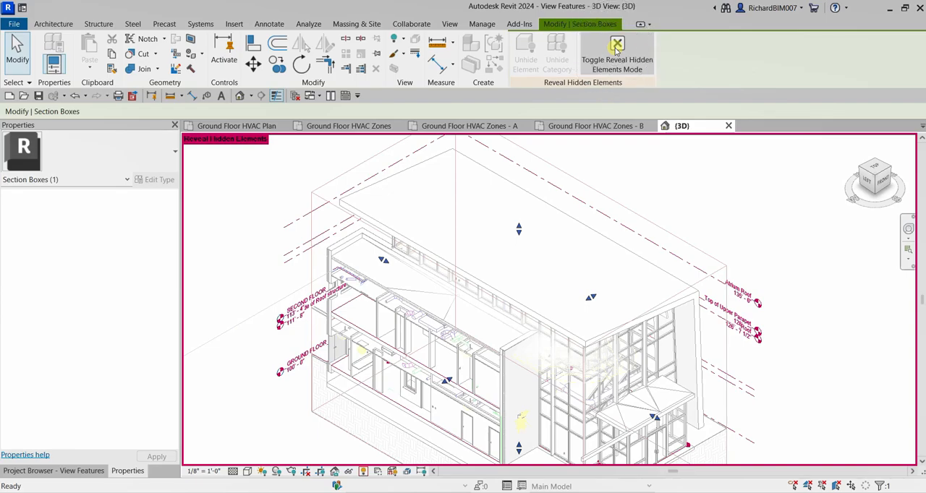
{"action": "left_click", "coordinate": [780, 229]}
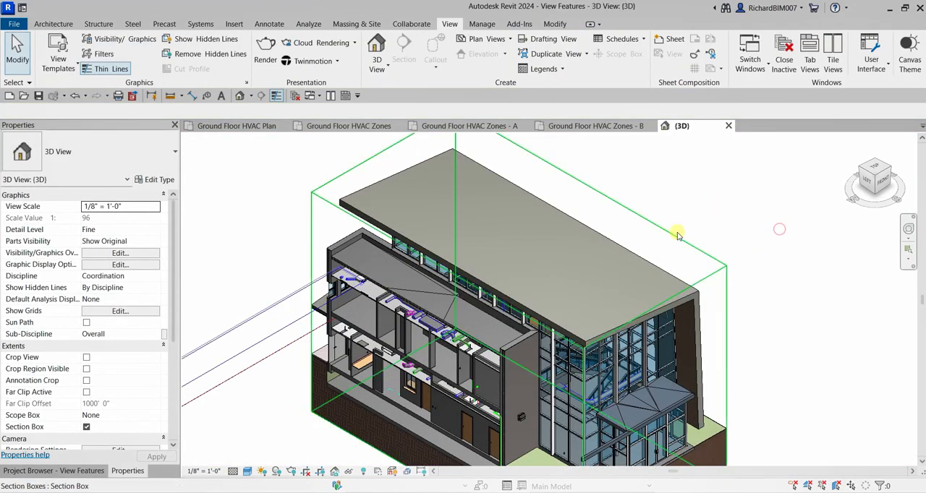
- Select the restored section box to check its outline and face controls, and clear the selection
{"action": "scroll", "coordinate": [676, 232], "scroll_direction": "down", "scroll_amount": 2}
{"action": "scroll", "coordinate": [660, 230], "scroll_direction": "up", "scroll_amount": 2}
{"action": "scroll", "coordinate": [668, 239], "scroll_direction": "down", "scroll_amount": 1}
{"action": "middle_click_drag", "start_coordinate": [654, 242], "coordinate": [730, 227]}
{"action": "scroll", "coordinate": [735, 216], "scroll_direction": "up", "scroll_amount": 1}
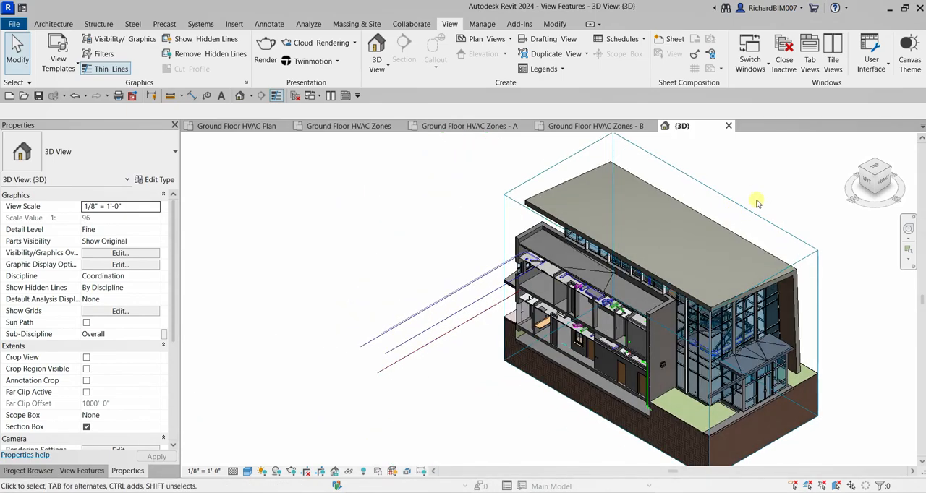
{"action": "left_click", "coordinate": [796, 238]}
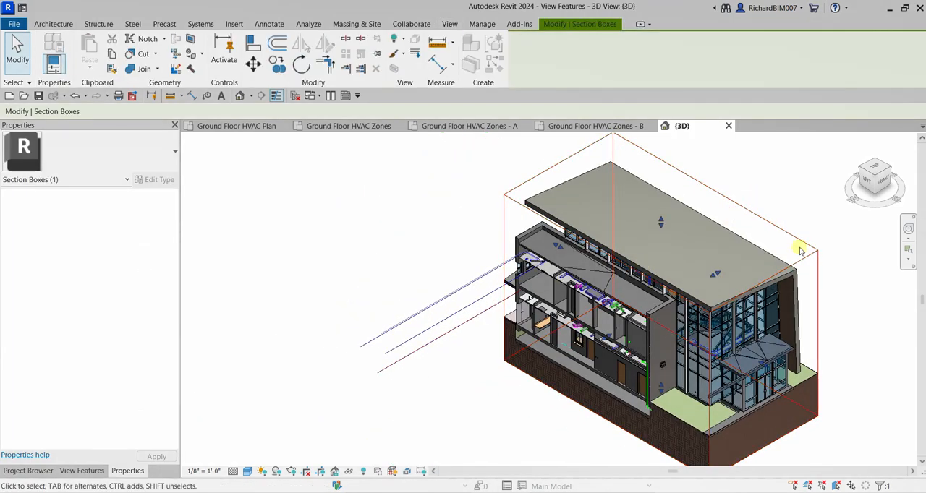
{"action": "left_click", "coordinate": [765, 179]}
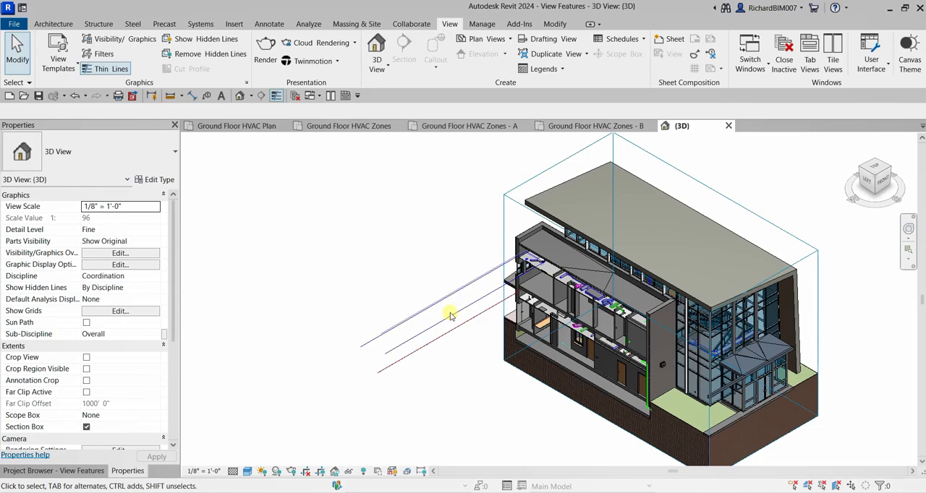
- Hide the section box element again in the 3D view so only the cut building shows
{"action": "scroll", "coordinate": [463, 302], "scroll_direction": "up", "scroll_amount": 2}
{"action": "scroll", "coordinate": [463, 302], "scroll_direction": "down", "scroll_amount": 4}
{"action": "scroll", "coordinate": [464, 302], "scroll_direction": "down", "scroll_amount": 2}
{"action": "scroll", "coordinate": [464, 302], "scroll_direction": "up", "scroll_amount": 6}
{"action": "scroll", "coordinate": [495, 309], "scroll_direction": "down", "scroll_amount": 1}
{"action": "middle_click_drag", "start_coordinate": [429, 278], "coordinate": [291, 243]}
{"action": "scroll", "coordinate": [476, 279], "scroll_direction": "up", "scroll_amount": 1}
{"action": "middle_click_drag", "start_coordinate": [516, 259], "coordinate": [534, 324]}
{"action": "left_click", "coordinate": [609, 239]}
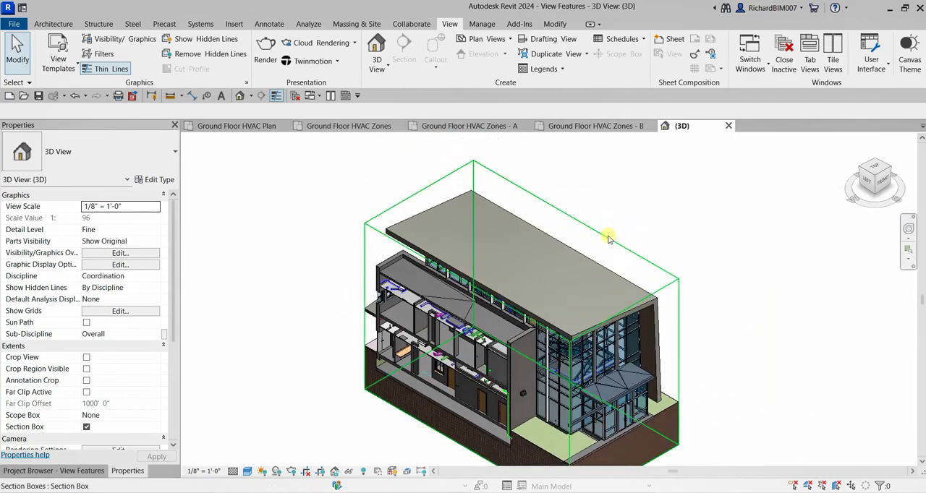
{"action": "right_click", "coordinate": [609, 238]}
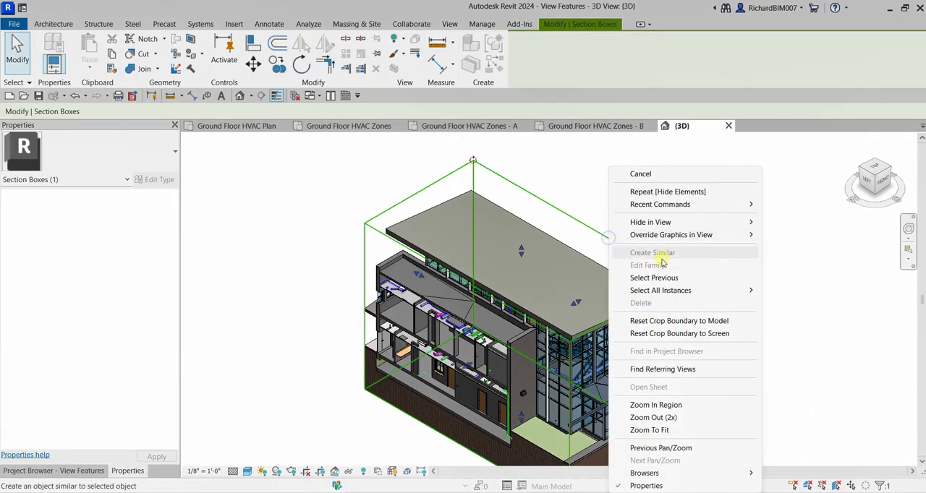
{"action": "left_click", "coordinate": [682, 220]}
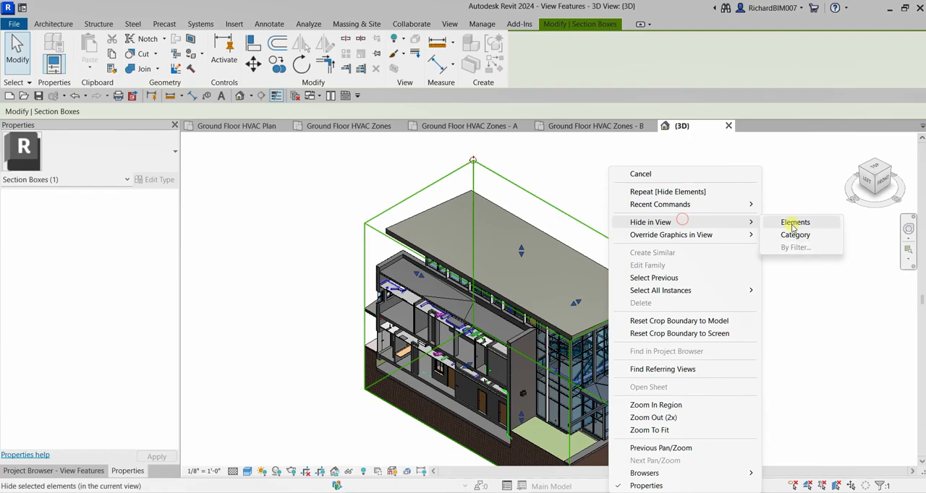
{"action": "left_click", "coordinate": [793, 223]}
{"action": "scroll", "coordinate": [724, 259], "scroll_direction": "down", "scroll_amount": 3}
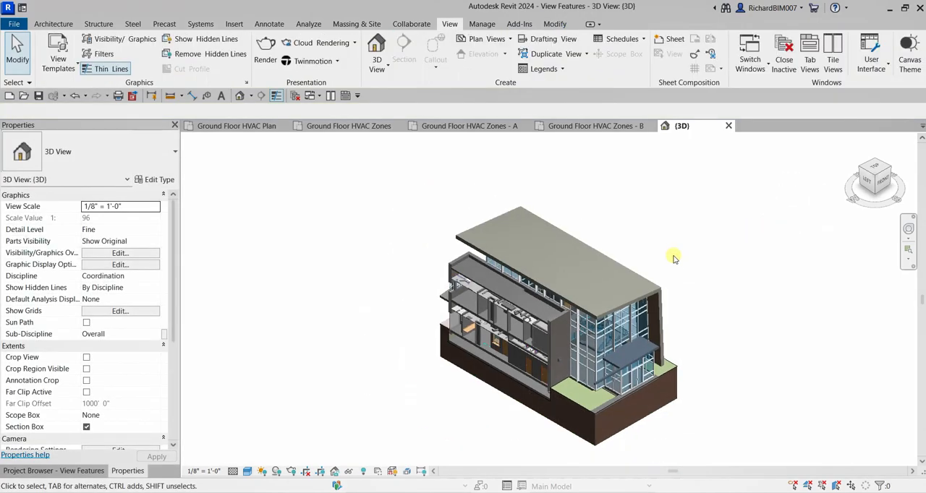
{"action": "middle_click", "coordinate": [769, 264]}
- Duplicate the {3D} view from the Coordination discipline's overall 3D views
{"action": "left_click", "coordinate": [83, 471]}
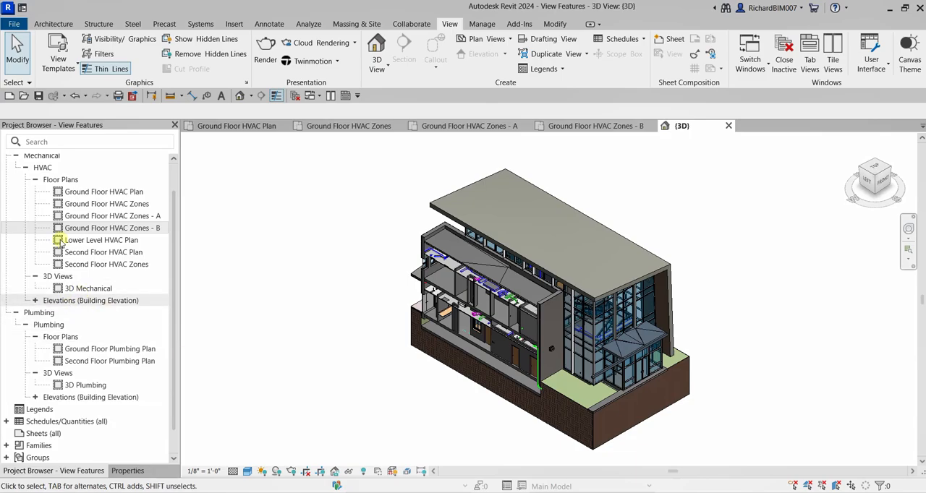
{"action": "scroll", "coordinate": [92, 338], "scroll_direction": "up", "scroll_amount": 2}
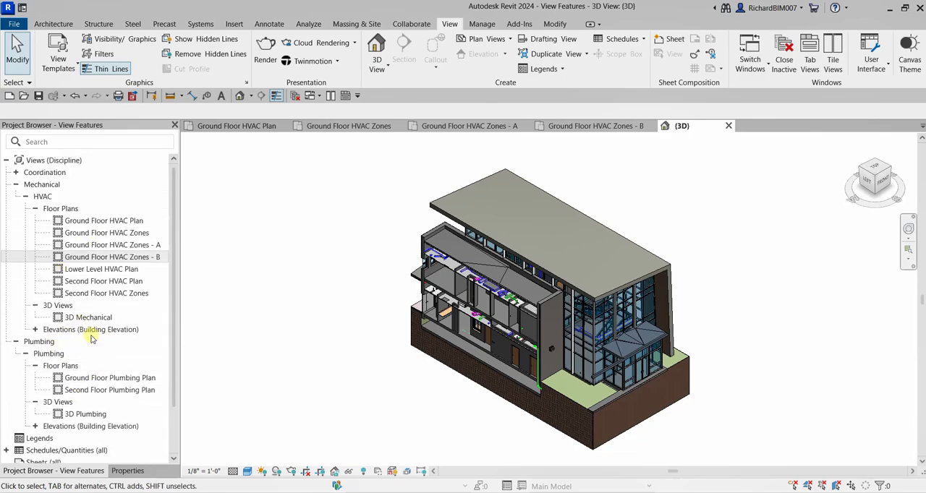
{"action": "left_click", "coordinate": [16, 173]}
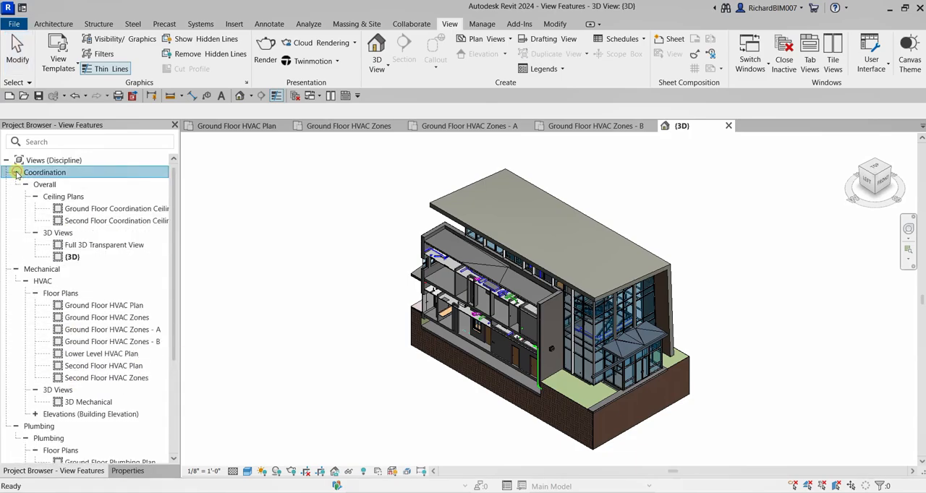
{"action": "right_click", "coordinate": [73, 258]}
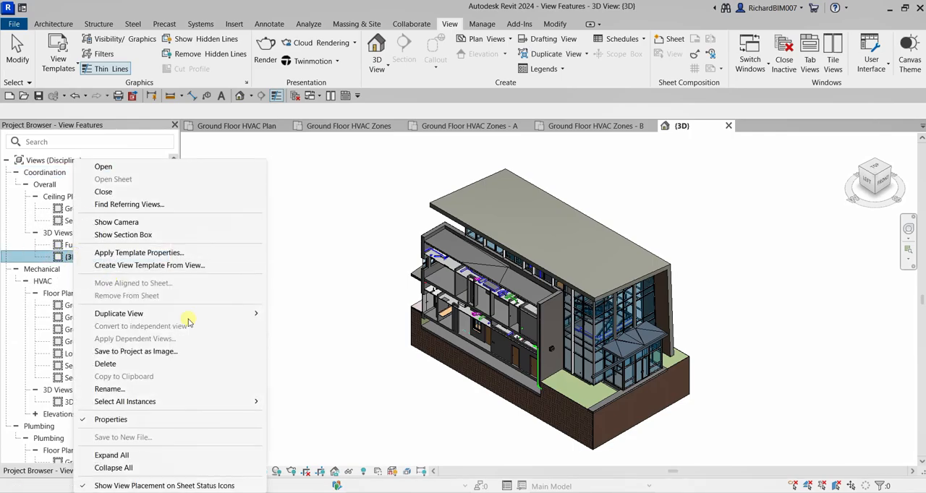
{"action": "mouse_move", "coordinate": [196, 314]}
{"action": "left_click", "coordinate": [313, 313]}
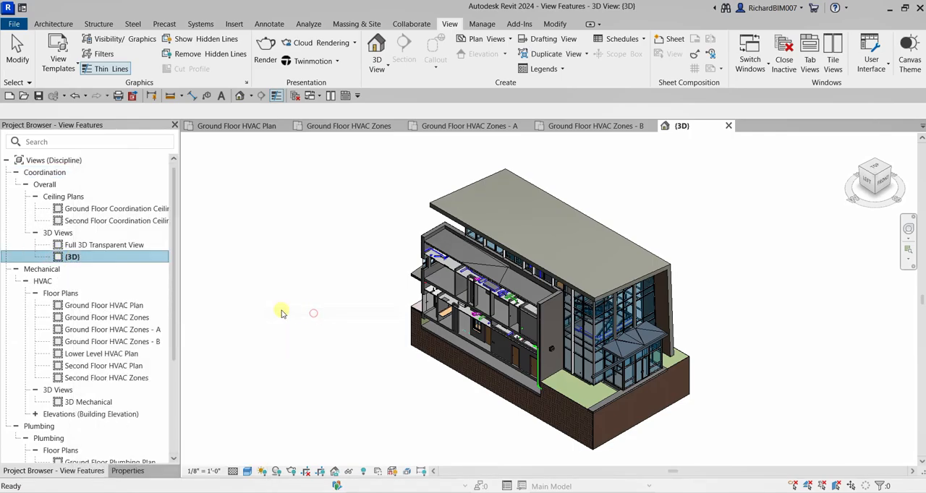
- Rename the duplicated 3D view as Wing A
{"action": "left_click", "coordinate": [93, 269]}
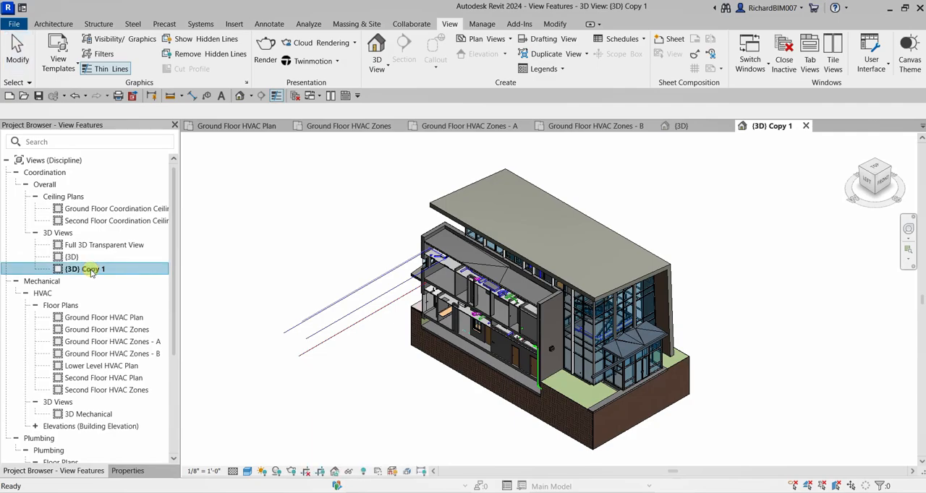
{"action": "right_click", "coordinate": [93, 271]}
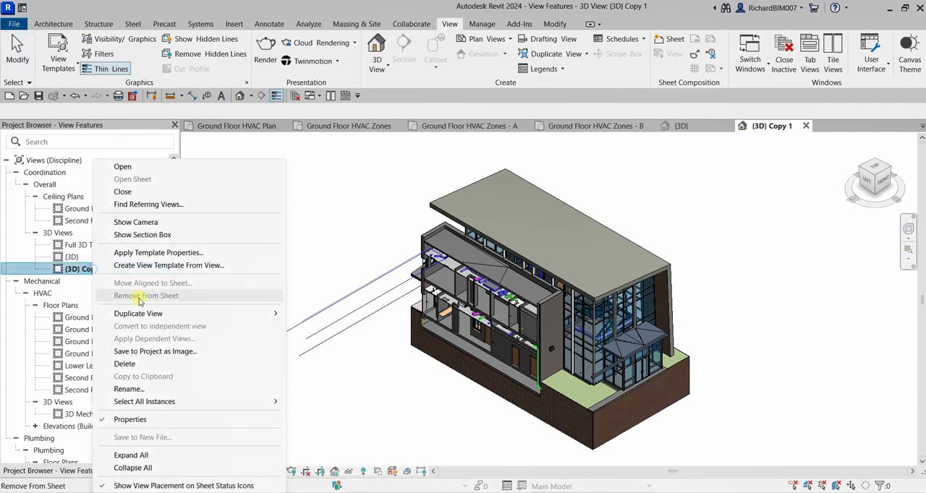
{"action": "left_click", "coordinate": [135, 386]}
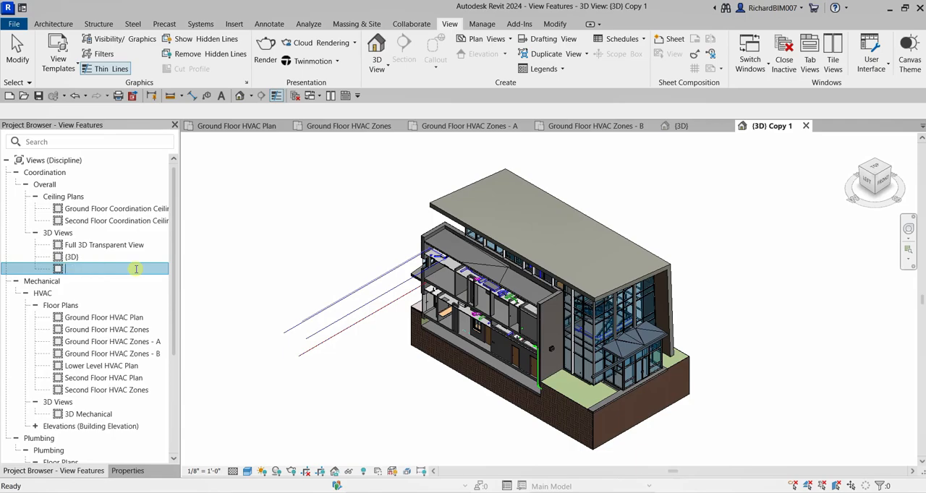
{"action": "key", "text": "Caps_Lock"}
{"action": "type", "text": "Wing A"}
{"action": "key", "text": "Return"}
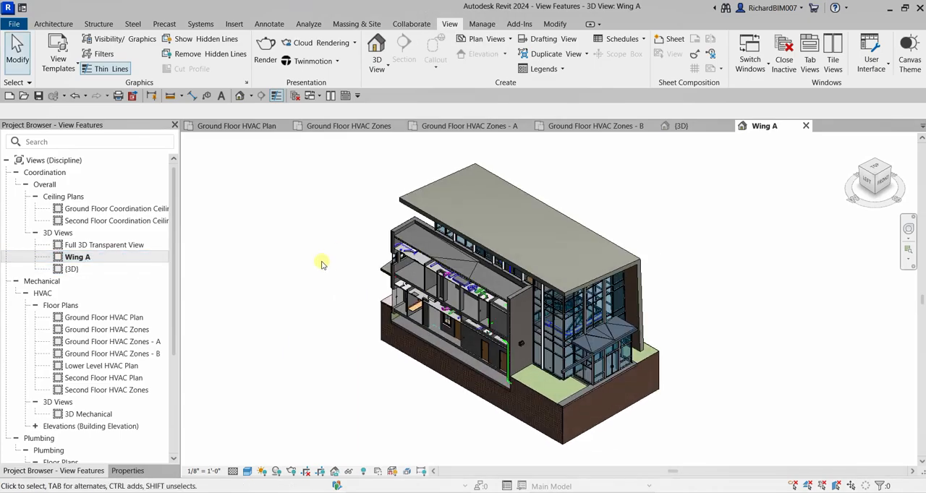
- Reopen the original {3D} view and turn off its Section Box option
{"action": "double_click", "coordinate": [72, 269]}
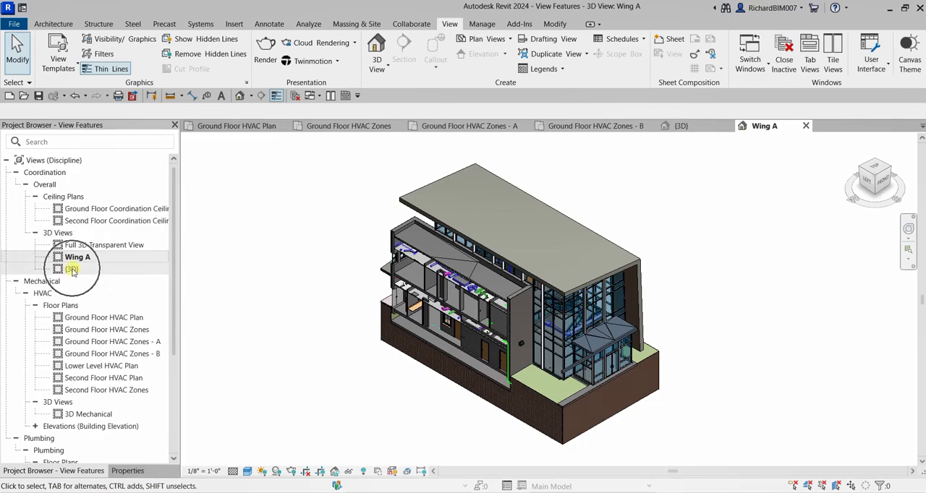
{"action": "left_click", "coordinate": [129, 471]}
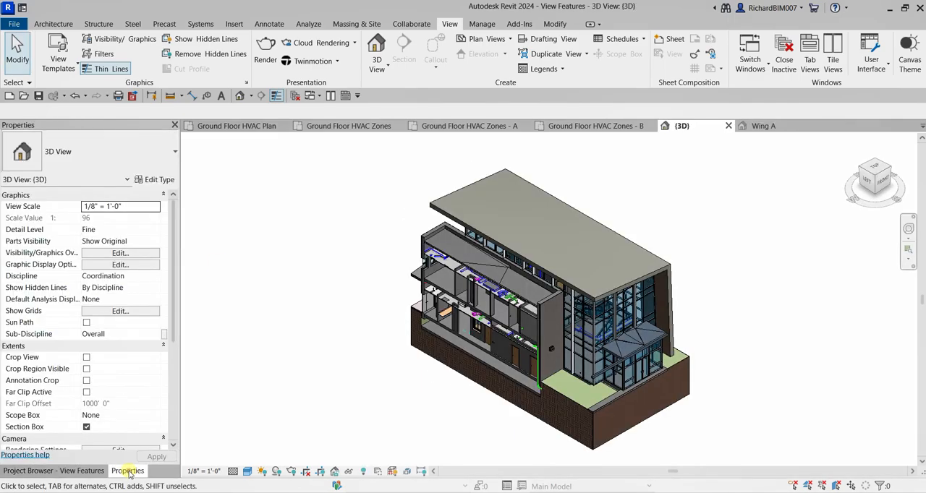
{"action": "left_click", "coordinate": [87, 427]}
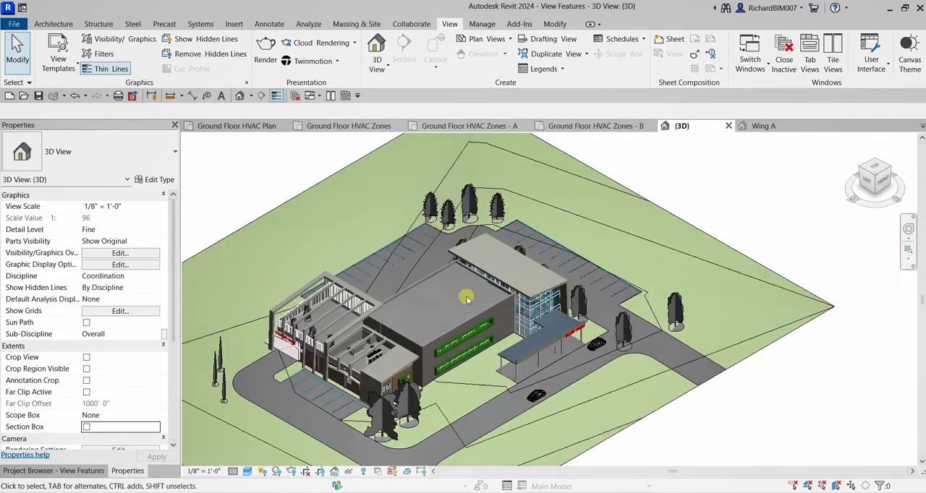
- Examine the complete, uncut building and its surrounding site in the {3D} view from several angles
{"action": "scroll", "coordinate": [467, 299], "scroll_direction": "down", "scroll_amount": 5}
{"action": "middle_click_drag", "start_coordinate": [608, 347], "coordinate": [563, 331], "text": "shift"}
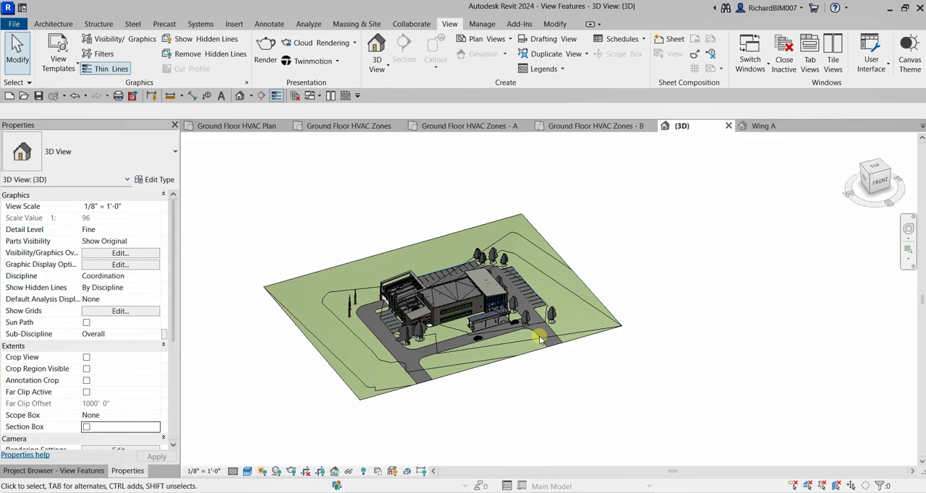
{"action": "scroll", "coordinate": [494, 291], "scroll_direction": "up", "scroll_amount": 3}
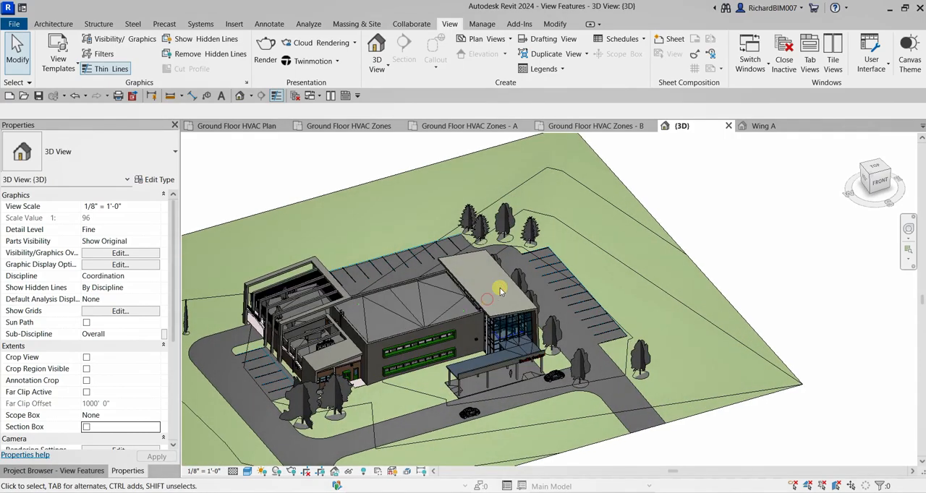
{"action": "scroll", "coordinate": [488, 303], "scroll_direction": "up", "scroll_amount": 3}
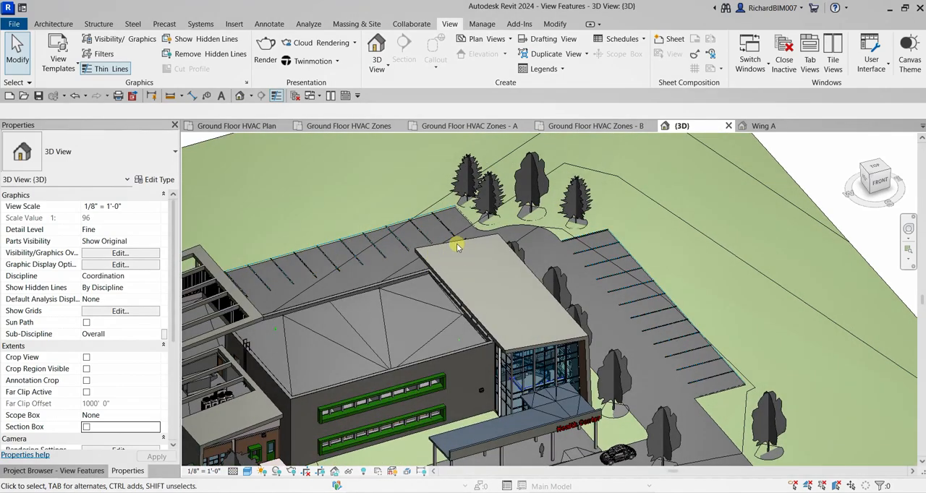
{"action": "scroll", "coordinate": [461, 257], "scroll_direction": "down", "scroll_amount": 5}
{"action": "middle_click_drag", "start_coordinate": [463, 259], "coordinate": [466, 287], "text": "shift"}
{"action": "scroll", "coordinate": [465, 289], "scroll_direction": "up", "scroll_amount": 5}
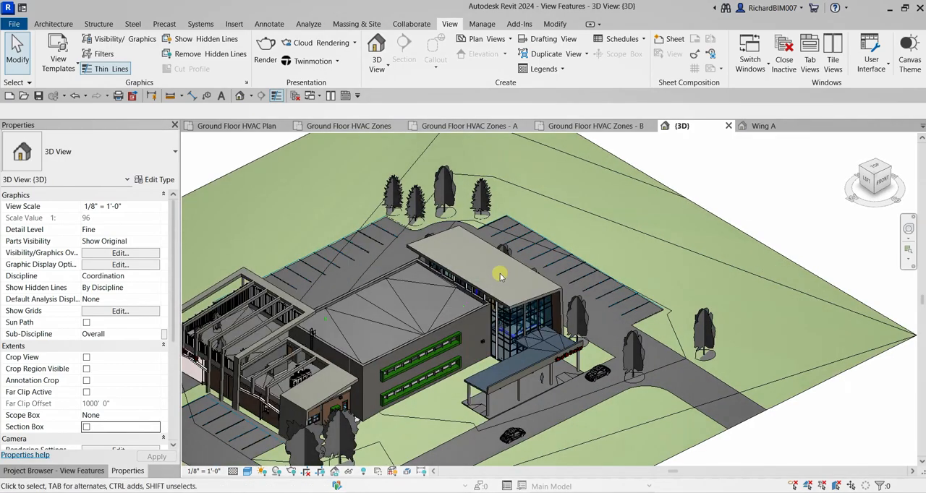
{"action": "middle_click_drag", "start_coordinate": [500, 275], "coordinate": [488, 285], "text": "shift"}
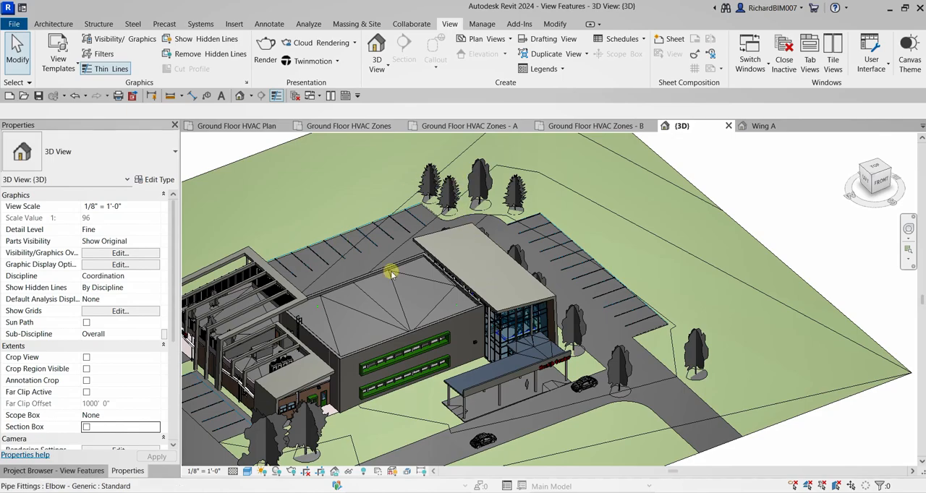
- Isolate the rooftop mechanical unit HRU-2 in the {3D} view with the Selection Box tool
{"action": "scroll", "coordinate": [391, 272], "scroll_direction": "down", "scroll_amount": 3}
{"action": "scroll", "coordinate": [397, 311], "scroll_direction": "up", "scroll_amount": 2}
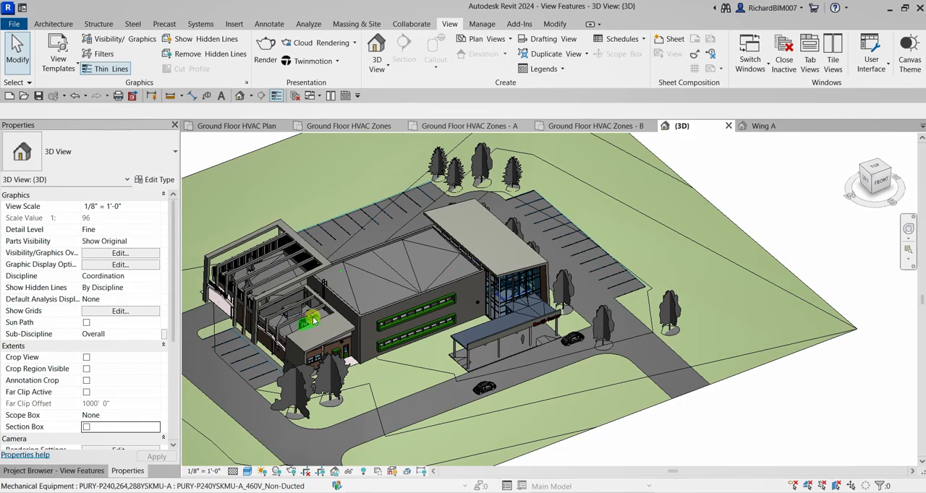
{"action": "left_click", "coordinate": [313, 320]}
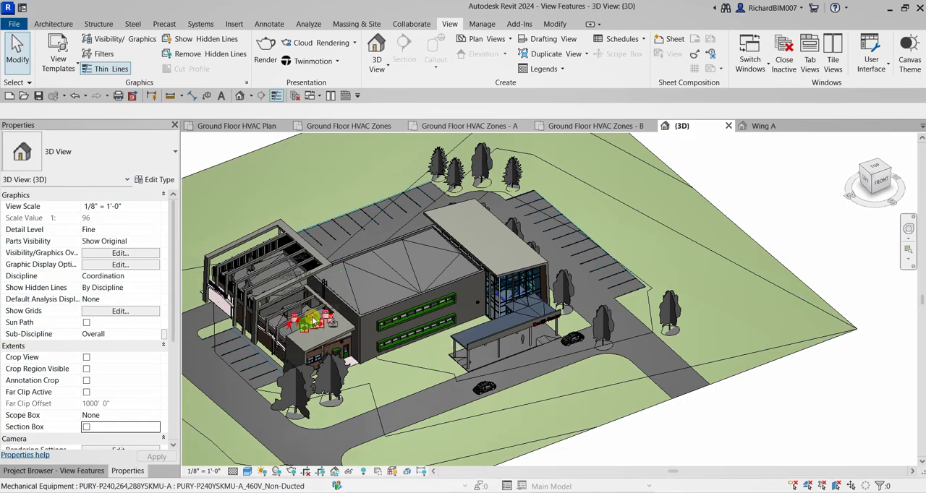
{"action": "left_click", "coordinate": [312, 321]}
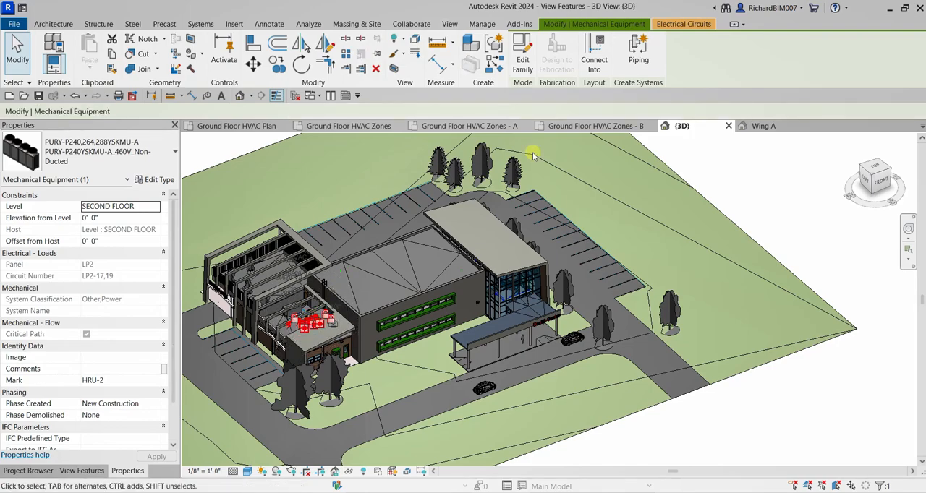
{"action": "left_click", "coordinate": [403, 83]}
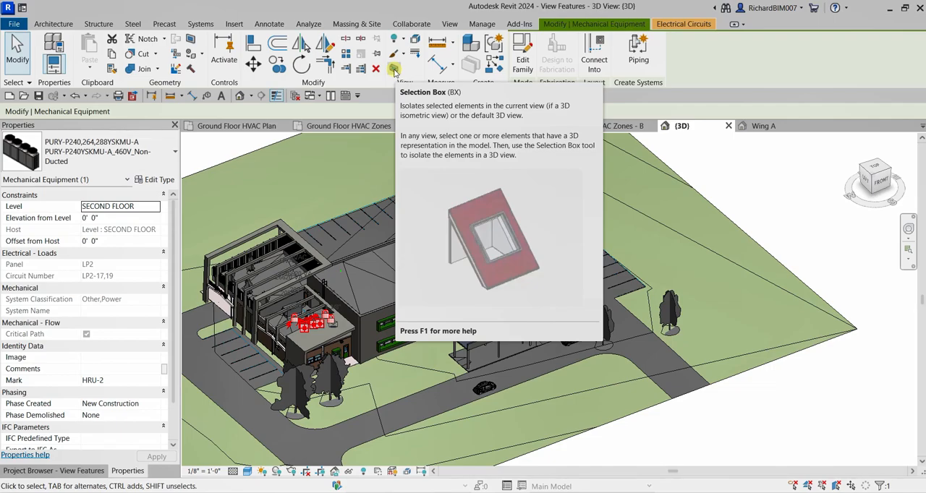
{"action": "left_click", "coordinate": [394, 69]}
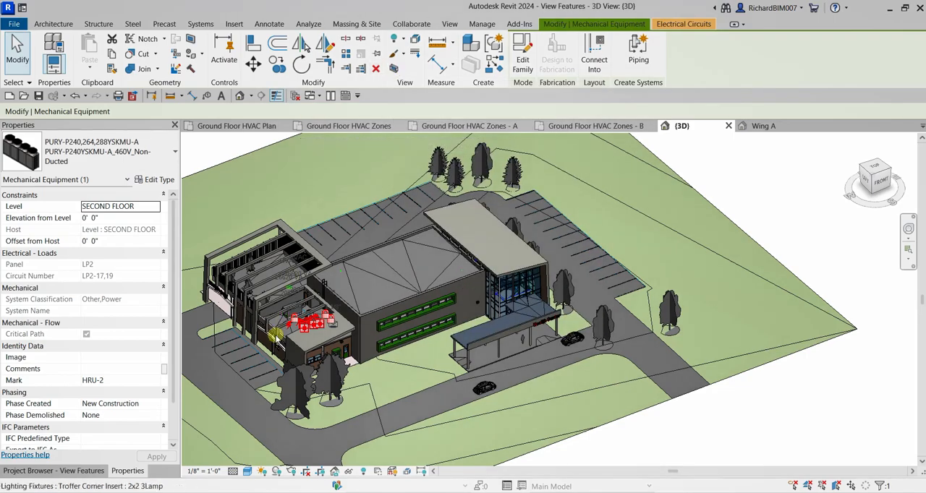
{"action": "scroll", "coordinate": [304, 355], "scroll_direction": "up", "scroll_amount": 5}
{"action": "scroll", "coordinate": [303, 356], "scroll_direction": "down", "scroll_amount": 3}
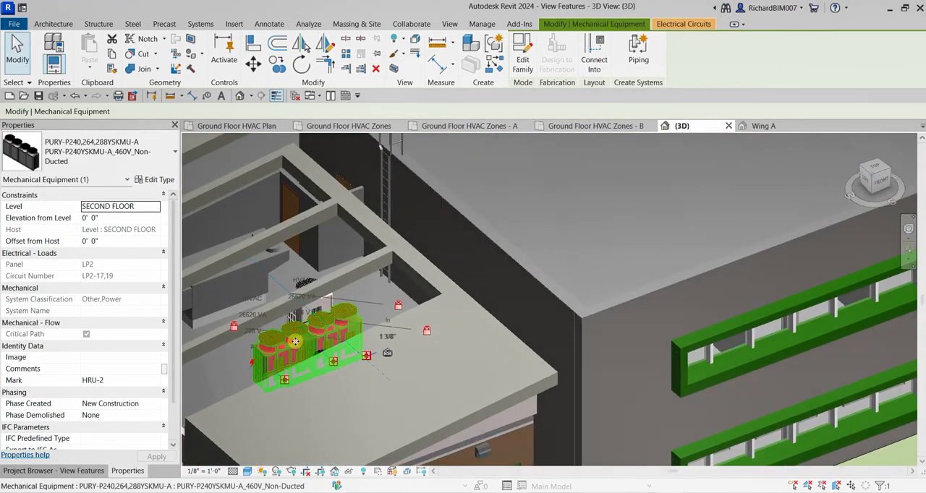
{"action": "scroll", "coordinate": [300, 343], "scroll_direction": "down", "scroll_amount": 5}
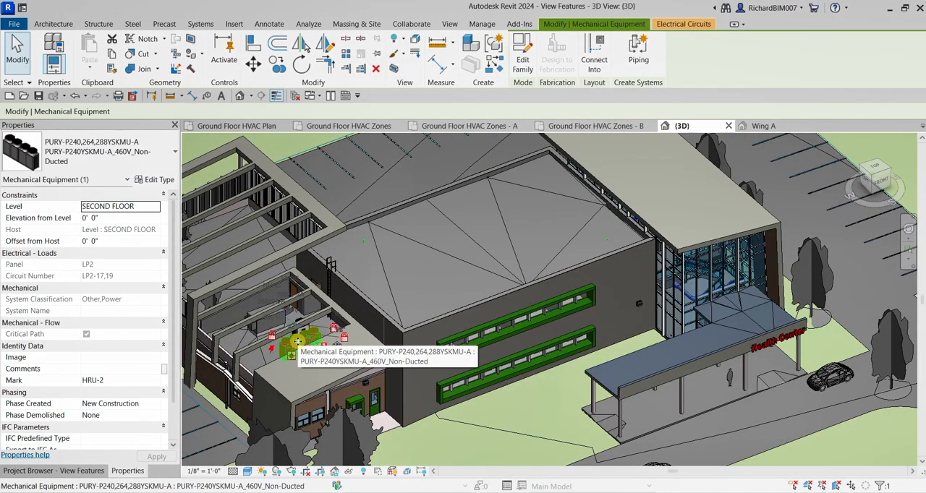
{"action": "left_click", "coordinate": [395, 68]}
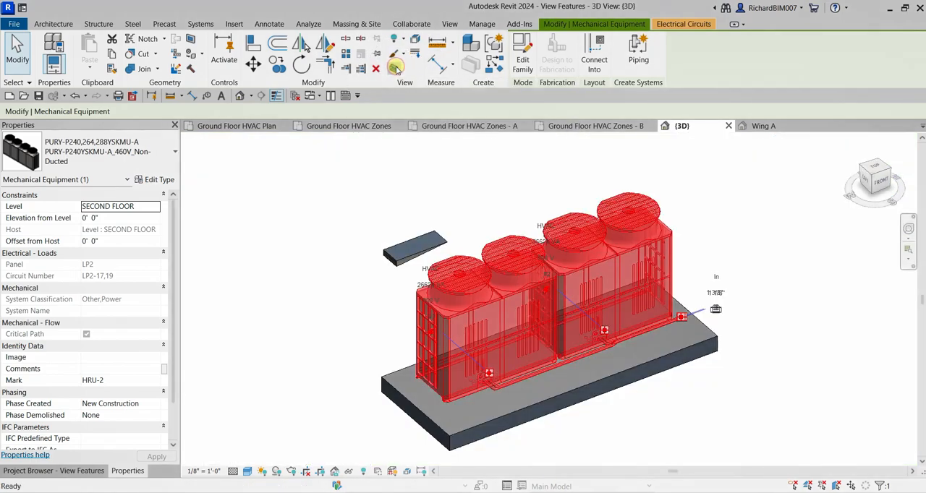
- Reveal the hidden elements, unhide the section box around the isolated rooftop unit, and leave the reveal mode
{"action": "left_click", "coordinate": [722, 374]}
{"action": "scroll", "coordinate": [656, 340], "scroll_direction": "down", "scroll_amount": 2}
{"action": "middle_click_drag", "start_coordinate": [657, 340], "coordinate": [634, 312], "text": "shift"}
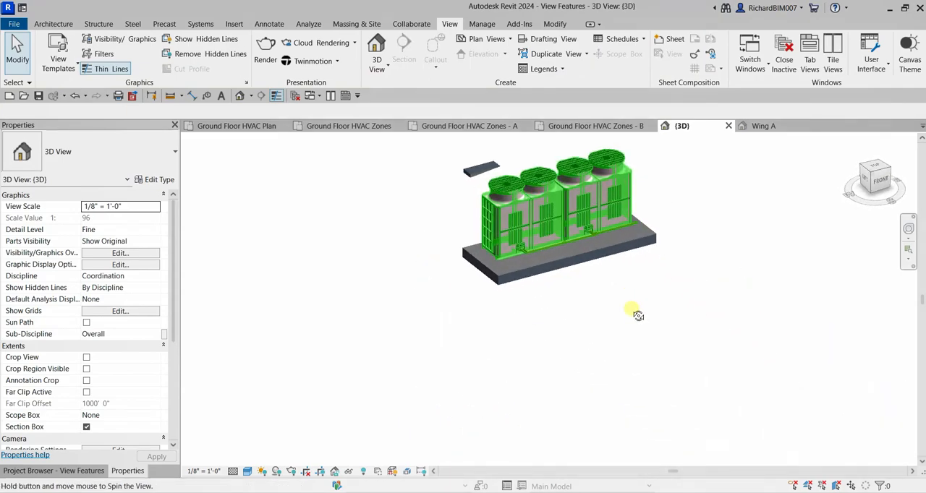
{"action": "left_click", "coordinate": [521, 205]}
{"action": "mouse_move", "coordinate": [573, 255]}
{"action": "middle_mouse_down", "text": "shift"}
{"action": "mouse_move", "coordinate": [593, 255]}
{"action": "mouse_move", "coordinate": [581, 265]}
{"action": "middle_mouse_up", "text": "shift"}
{"action": "left_click", "coordinate": [628, 278]}
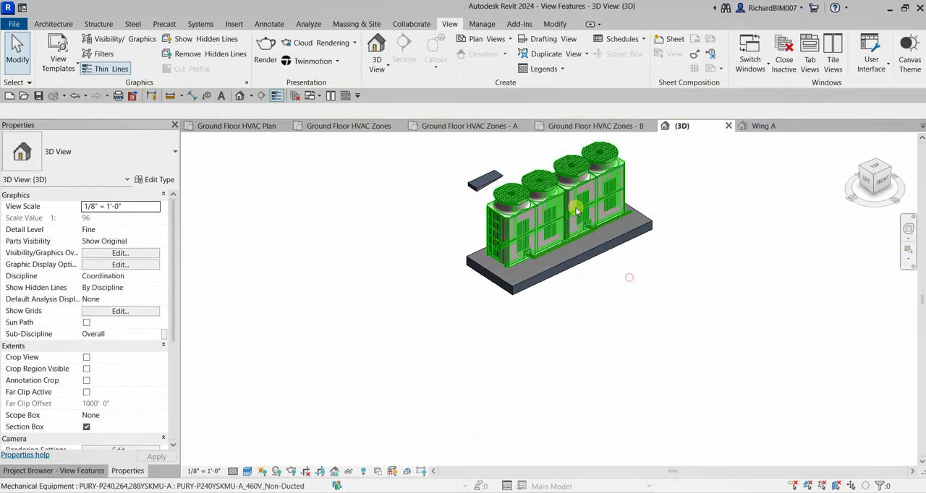
{"action": "middle_click_drag", "start_coordinate": [576, 207], "coordinate": [537, 243]}
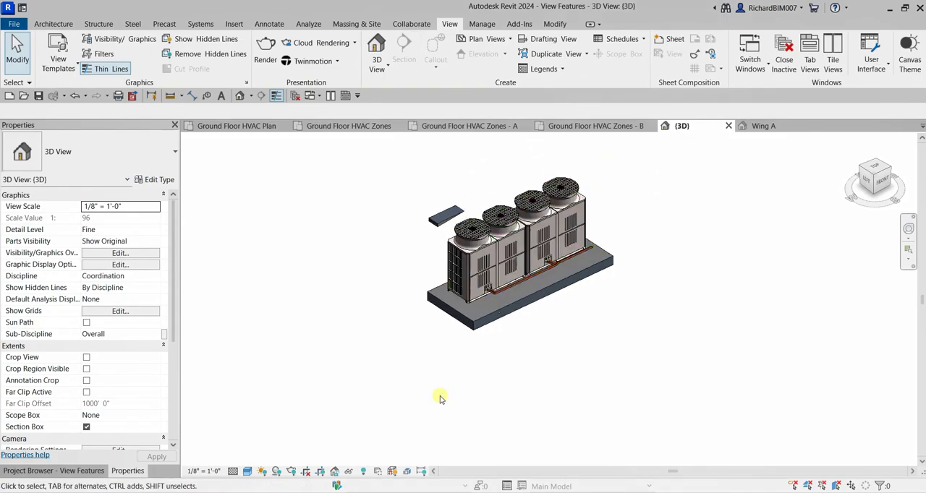
{"action": "left_click", "coordinate": [363, 472]}
{"action": "left_click", "coordinate": [483, 193]}
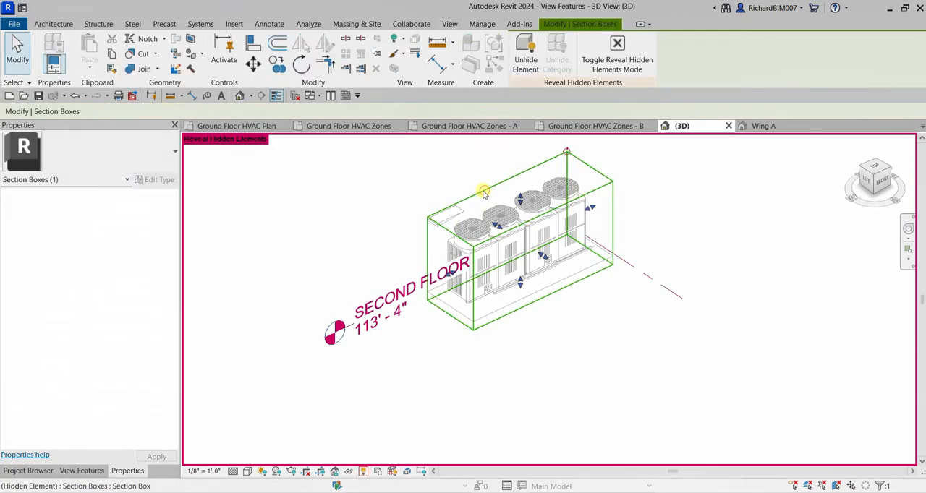
{"action": "left_click", "coordinate": [526, 52]}
{"action": "left_click", "coordinate": [620, 55]}
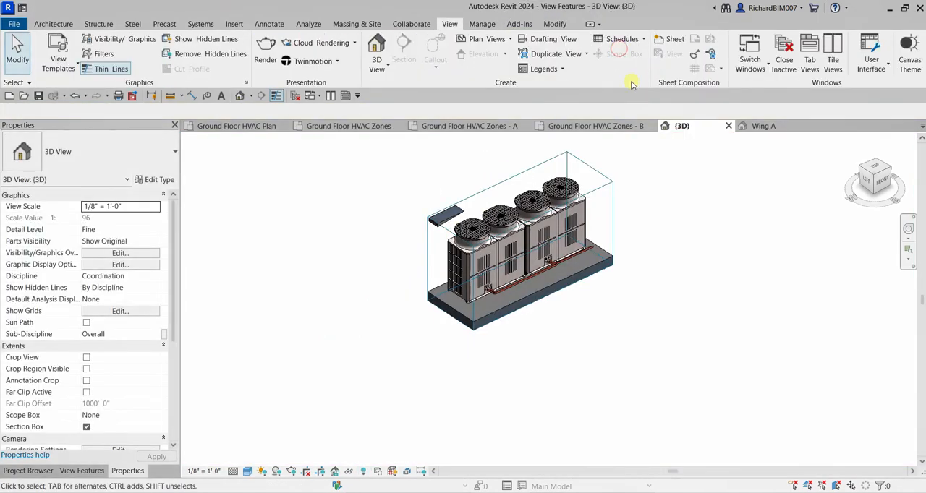
- Enlarge the section box outward to take in the neighbouring rooftop units and the surrounding roof area
{"action": "left_click", "coordinate": [594, 190]}
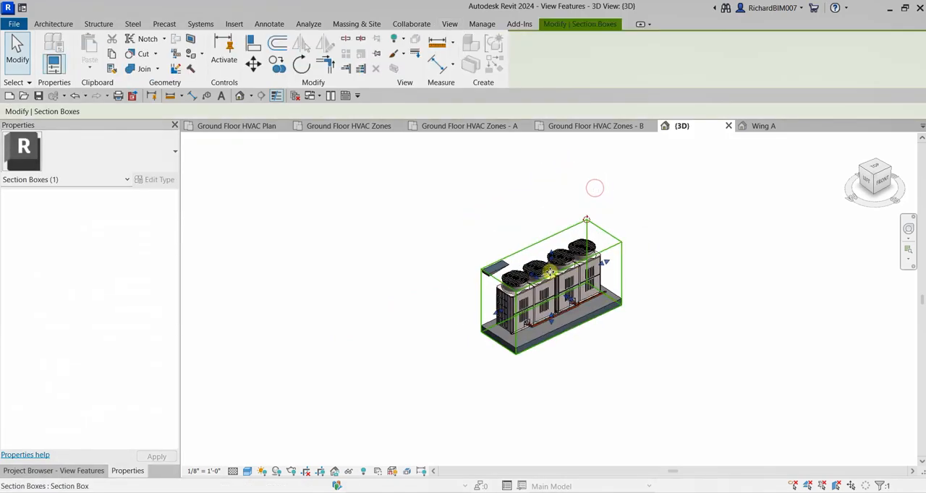
{"action": "left_click_drag", "start_coordinate": [471, 225], "coordinate": [471, 225]}
{"action": "left_click_drag", "start_coordinate": [570, 240], "coordinate": [621, 238]}
{"action": "left_click_drag", "start_coordinate": [620, 275], "coordinate": [659, 297]}
{"action": "left_click_drag", "start_coordinate": [482, 305], "coordinate": [437, 326]}
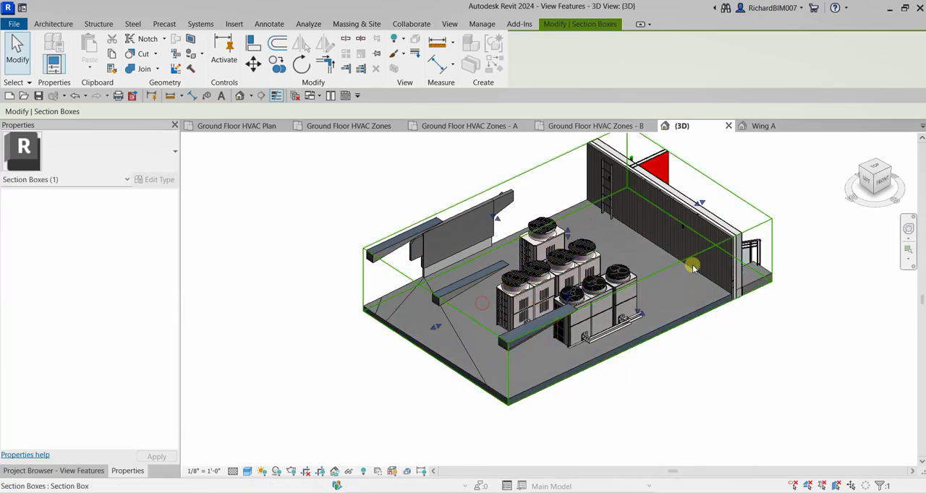
- Pull the sides of the section box inward to fit more tightly around the group of rooftop units
{"action": "left_click_drag", "start_coordinate": [694, 210], "coordinate": [646, 225]}
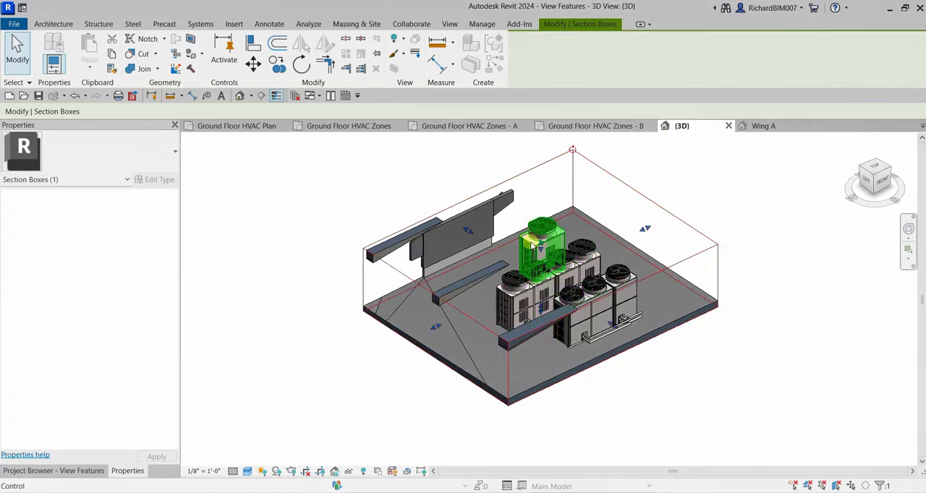
{"action": "left_click_drag", "start_coordinate": [467, 232], "coordinate": [528, 260]}
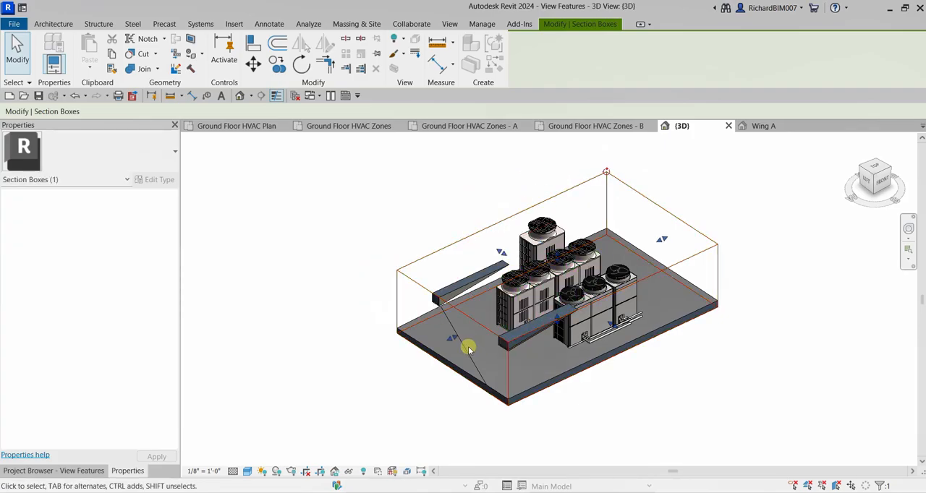
{"action": "left_click_drag", "start_coordinate": [451, 338], "coordinate": [484, 324]}
{"action": "left_click_drag", "start_coordinate": [664, 241], "coordinate": [635, 250]}
{"action": "left_click", "coordinate": [793, 282]}
- Lower the top of the section box to cut away the beams above the rooftop units
{"action": "middle_click_drag", "start_coordinate": [753, 365], "coordinate": [709, 253], "text": "shift"}
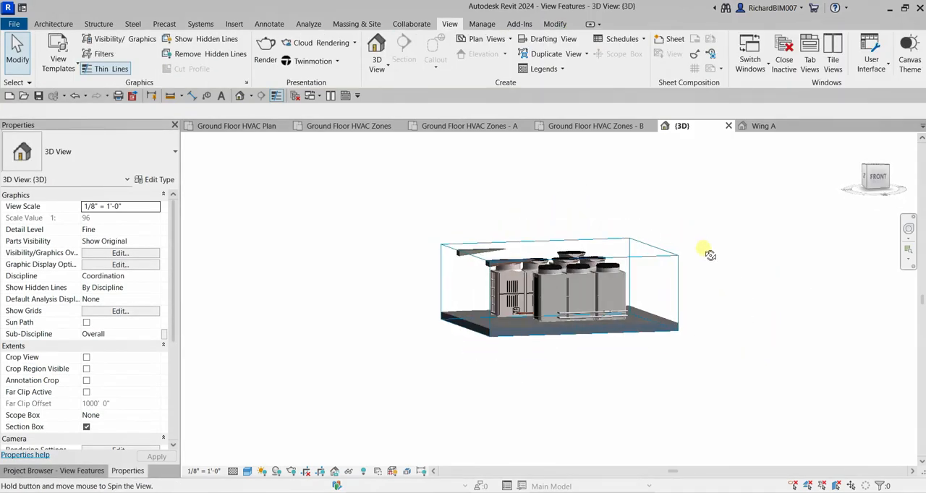
{"action": "left_click", "coordinate": [653, 258]}
{"action": "left_click_drag", "start_coordinate": [557, 248], "coordinate": [559, 254]}
{"action": "middle_click_drag", "start_coordinate": [673, 274], "coordinate": [762, 377], "text": "shift"}
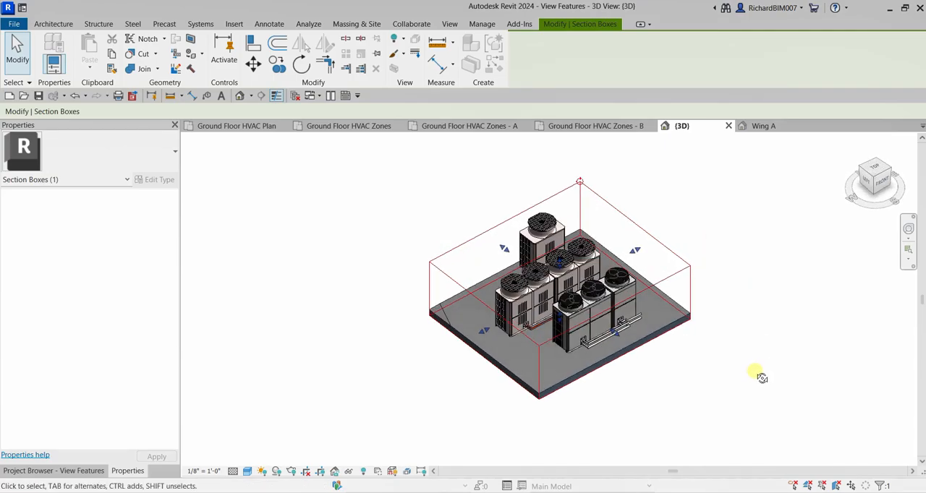
{"action": "left_click", "coordinate": [756, 373]}
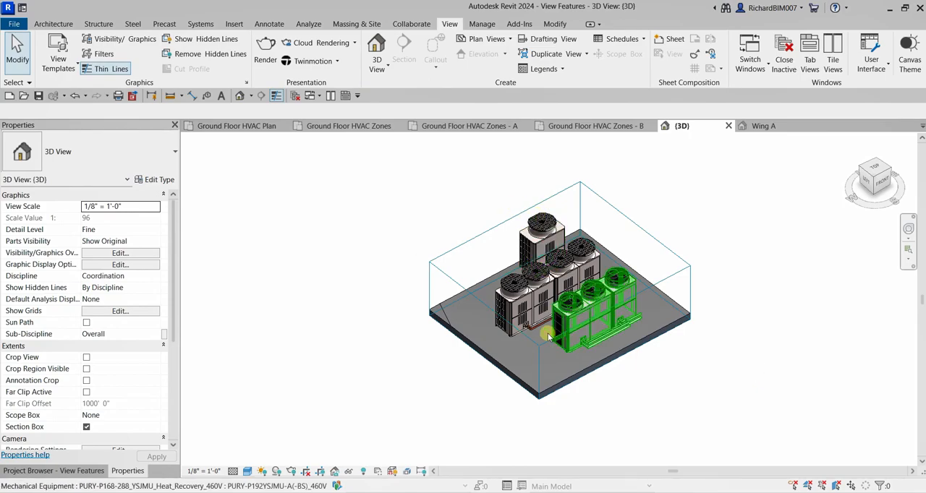
- Turn off the Section Box option of the {3D} view to bring back the whole building and site
{"action": "left_click", "coordinate": [86, 428]}
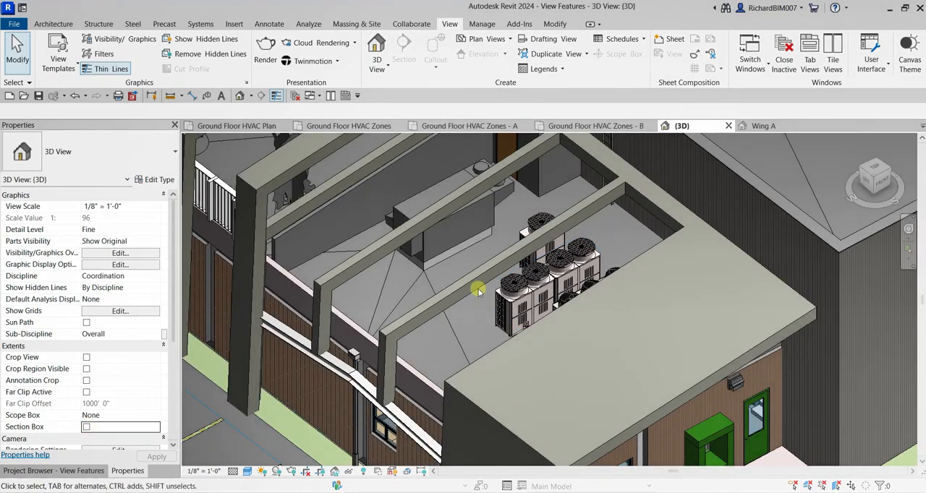
{"action": "scroll", "coordinate": [492, 300], "scroll_direction": "down", "scroll_amount": 5}
{"action": "scroll", "coordinate": [517, 310], "scroll_direction": "down", "scroll_amount": 1}
{"action": "middle_click_drag", "start_coordinate": [579, 263], "coordinate": [501, 302]}
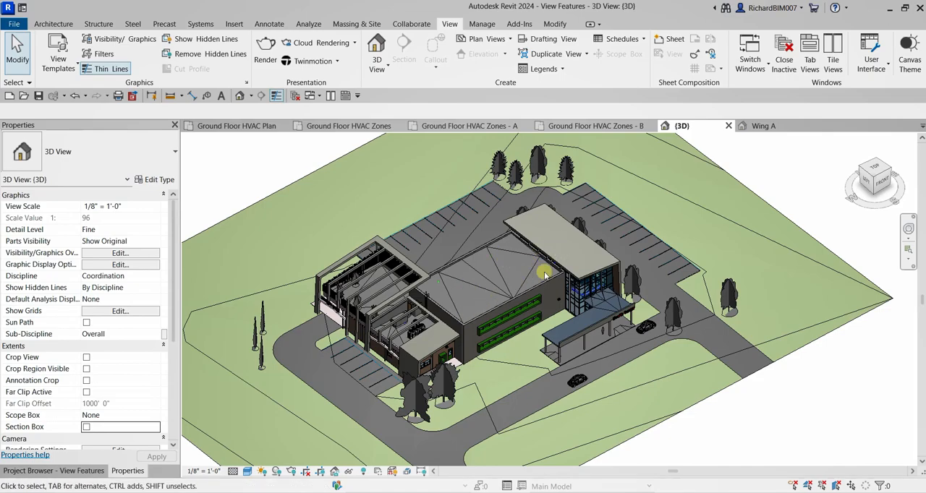
- Select the round return air duct in the building and open the Ground Floor HVAC Plan from the HVAC floor plans
{"action": "scroll", "coordinate": [478, 297], "scroll_direction": "up", "scroll_amount": 5}
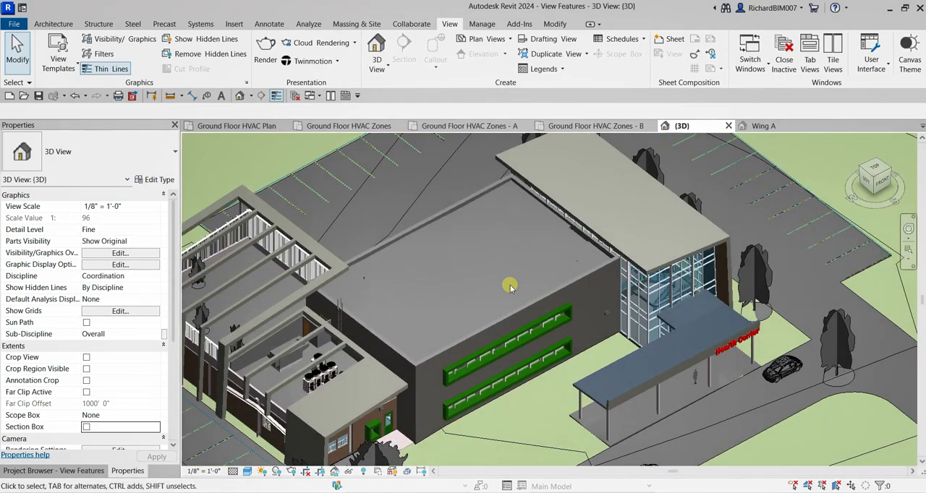
{"action": "left_click", "coordinate": [484, 331]}
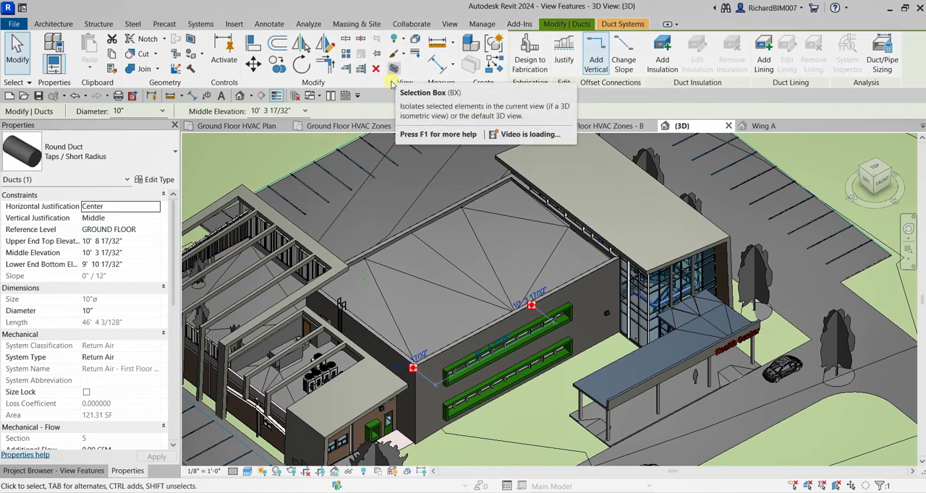
{"action": "left_click", "coordinate": [78, 471]}
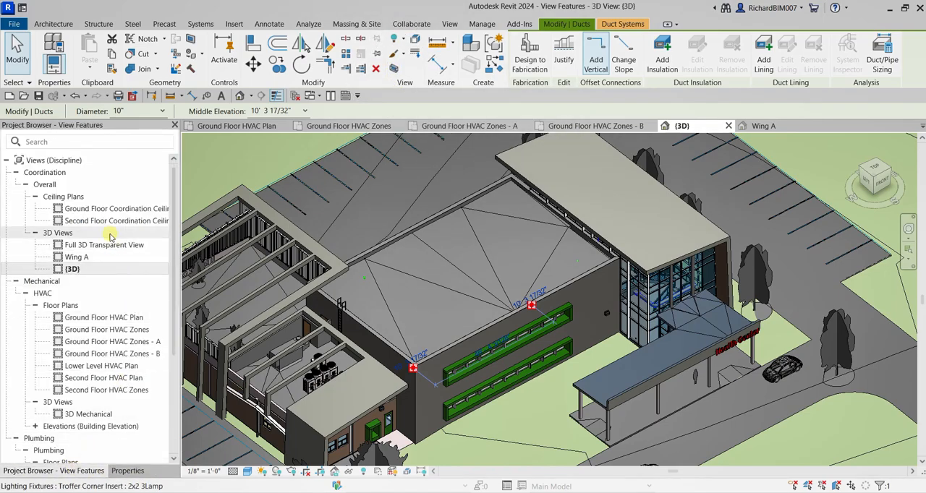
{"action": "left_click", "coordinate": [100, 320]}
{"action": "left_click", "coordinate": [99, 320]}
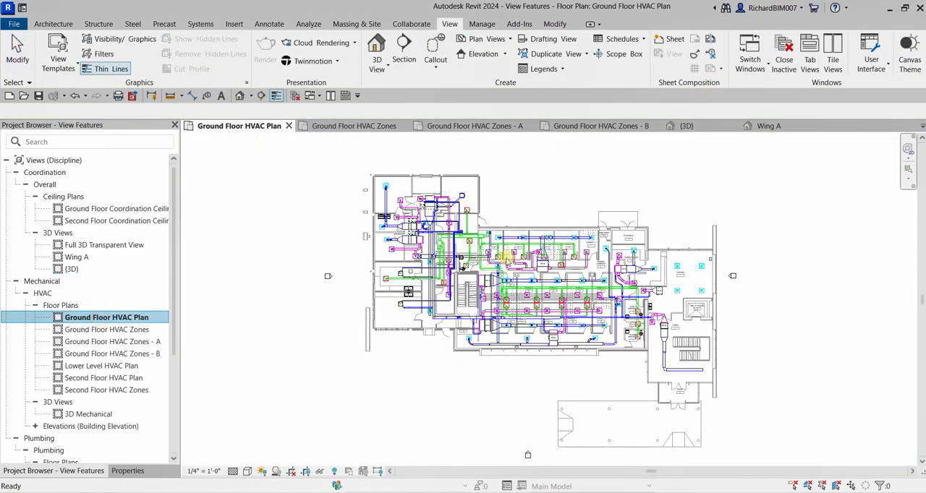
- Select the ductwork and equipment in and beside the lobby on the plan and isolate them in 3D with Selection Box
{"action": "scroll", "coordinate": [653, 329], "scroll_direction": "up", "scroll_amount": 3}
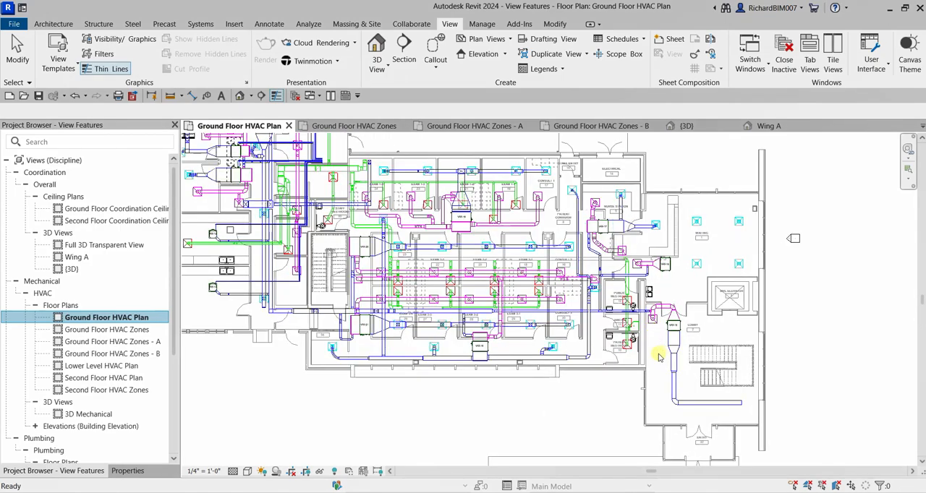
{"action": "left_click", "coordinate": [643, 344]}
{"action": "middle_click_drag", "start_coordinate": [642, 343], "coordinate": [499, 284]}
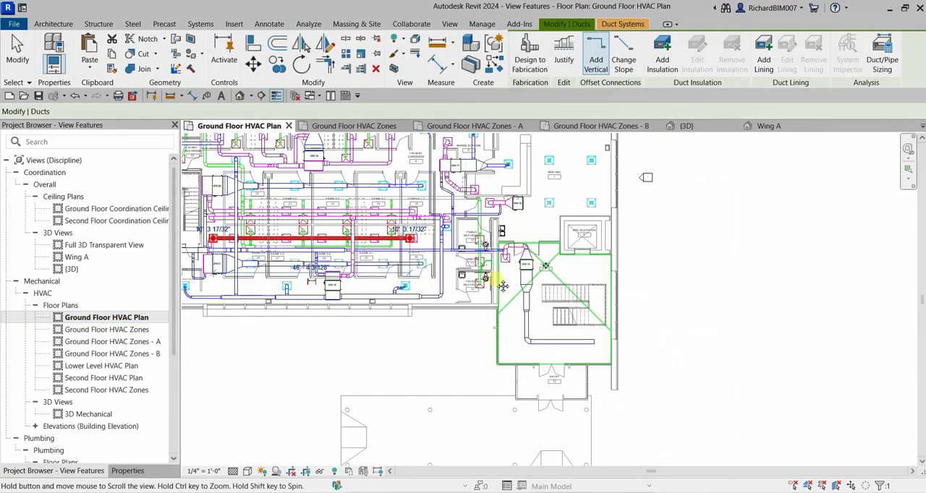
{"action": "left_click", "coordinate": [457, 349]}
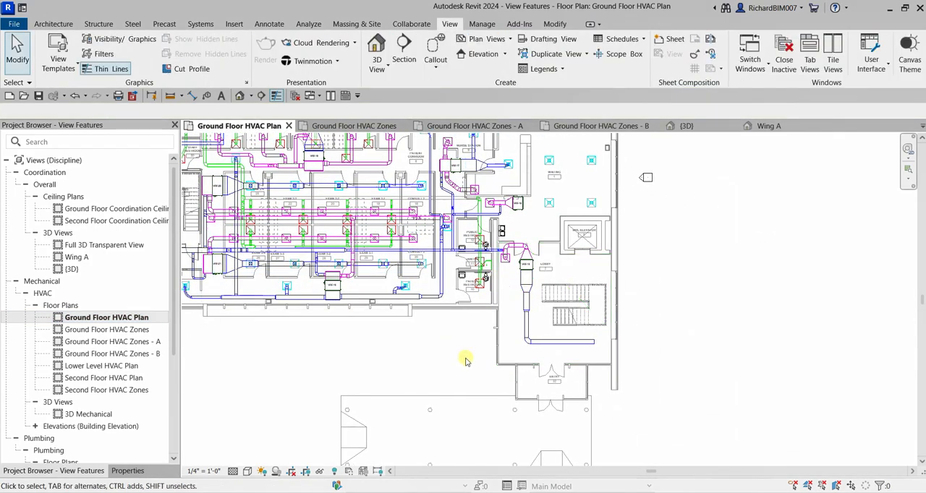
{"action": "left_click_drag", "start_coordinate": [466, 359], "coordinate": [630, 235]}
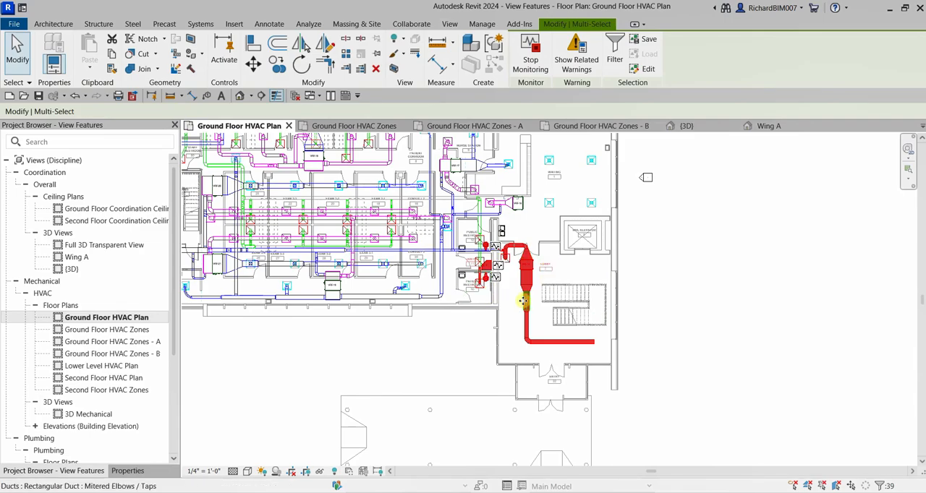
{"action": "scroll", "coordinate": [523, 303], "scroll_direction": "up", "scroll_amount": 1}
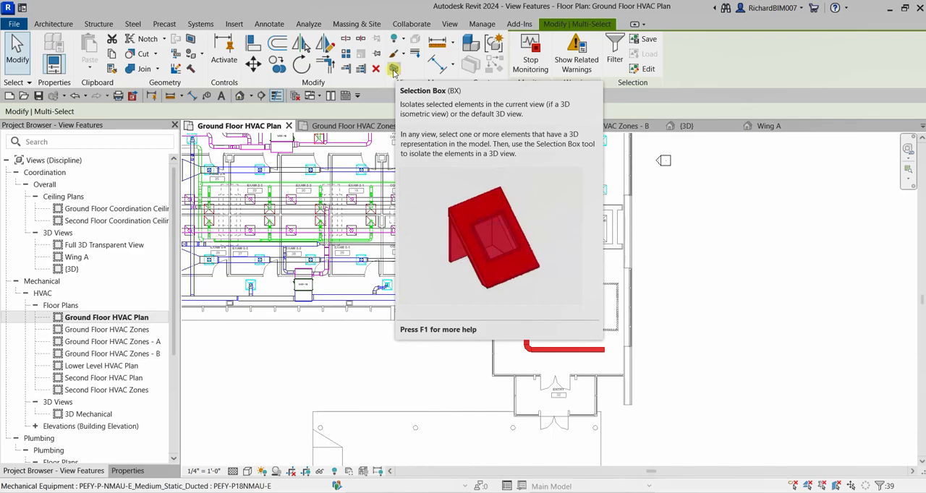
{"action": "left_click", "coordinate": [393, 70]}
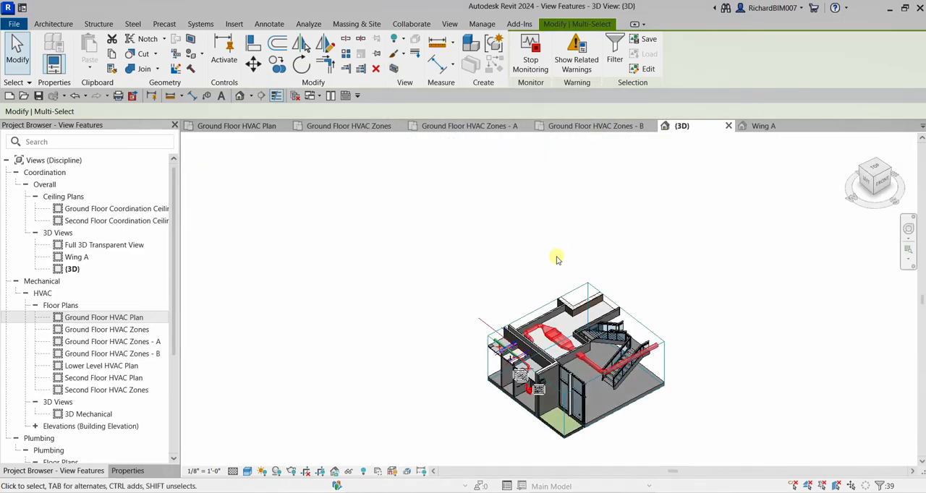
{"action": "scroll", "coordinate": [579, 360], "scroll_direction": "up", "scroll_amount": 3}
{"action": "middle_click_drag", "start_coordinate": [563, 371], "coordinate": [585, 310], "text": "shift"}
{"action": "key", "text": "Escape"}
{"action": "middle_click_drag", "start_coordinate": [769, 210], "coordinate": [679, 235], "text": "shift"}
{"action": "scroll", "coordinate": [743, 274], "scroll_direction": "down", "scroll_amount": 2}
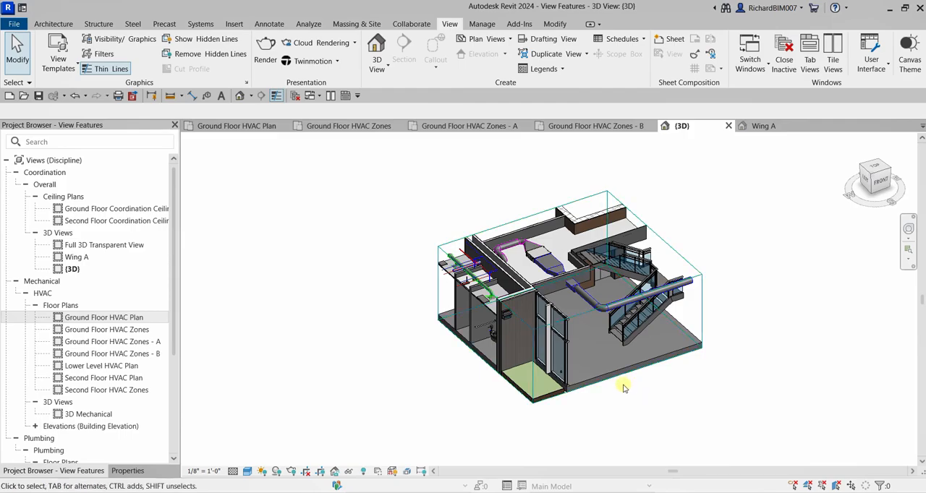
- Open the Ground Floor HVAC Plan and duplicate it as a dependent view
{"action": "double_click", "coordinate": [111, 319]}
{"action": "key", "text": "ctrl"}
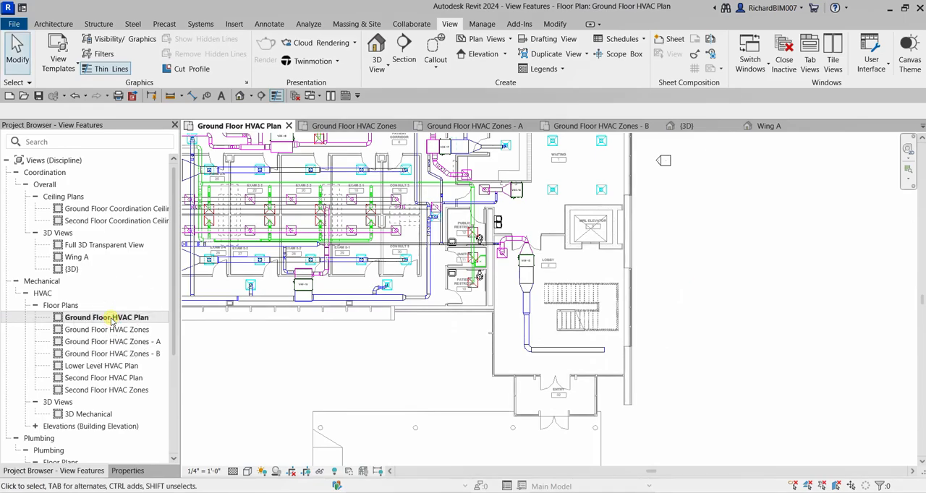
{"action": "right_click", "coordinate": [111, 319]}
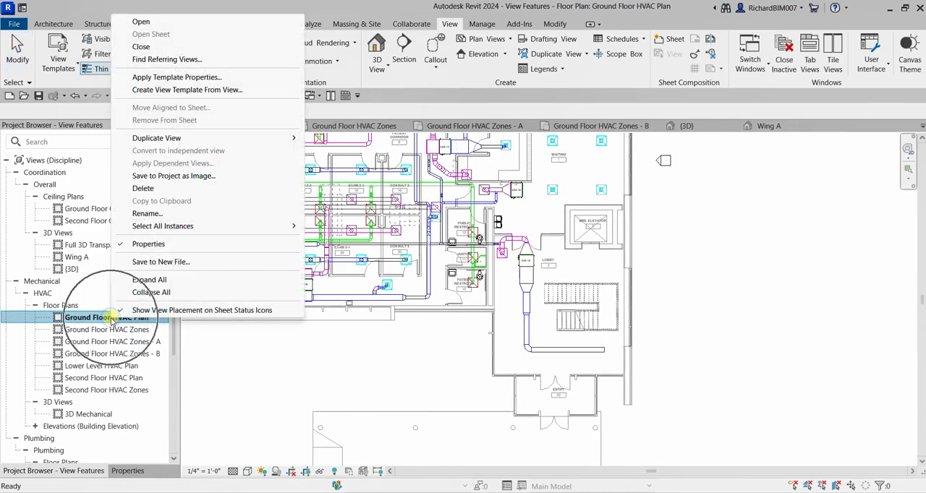
{"action": "mouse_move", "coordinate": [182, 138]}
{"action": "key", "text": "ctrl"}
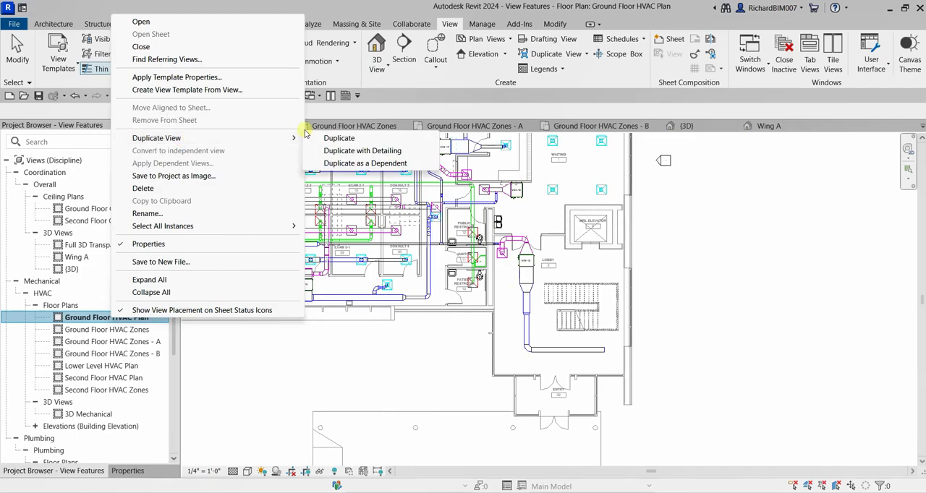
{"action": "left_click", "coordinate": [356, 165]}
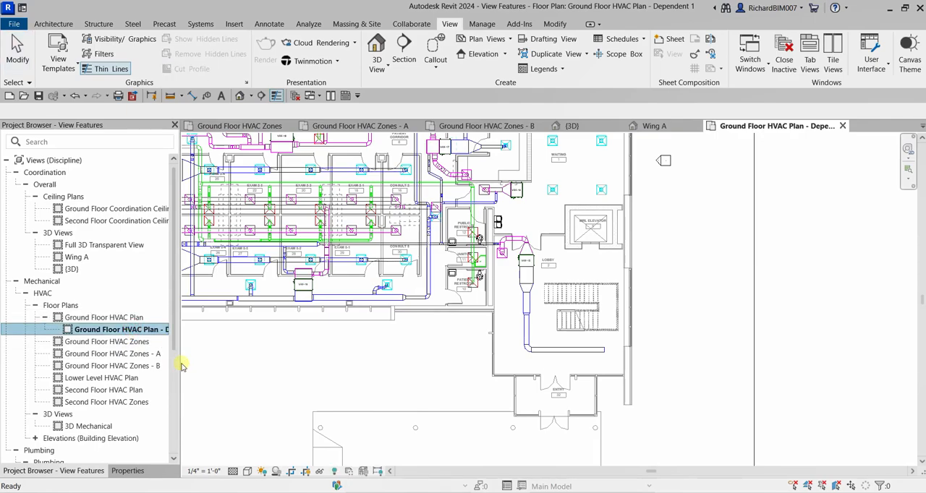
- Widen the Project Browser and rename the new dependent view as Ground Floor HVAC Plan - Zone A
{"action": "left_click_drag", "start_coordinate": [180, 367], "coordinate": [234, 374]}
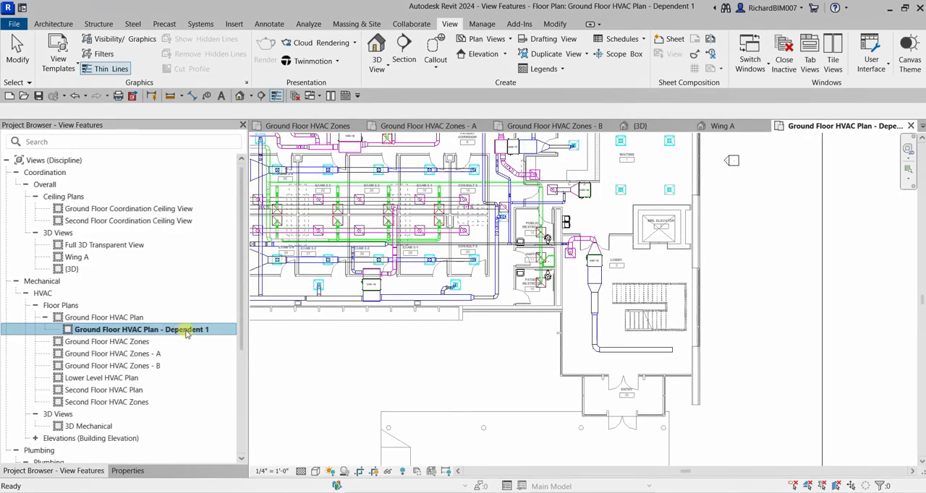
{"action": "left_click", "coordinate": [186, 331]}
{"action": "left_click", "coordinate": [187, 333]}
{"action": "left_click", "coordinate": [187, 332]}
{"action": "key", "text": "End"}
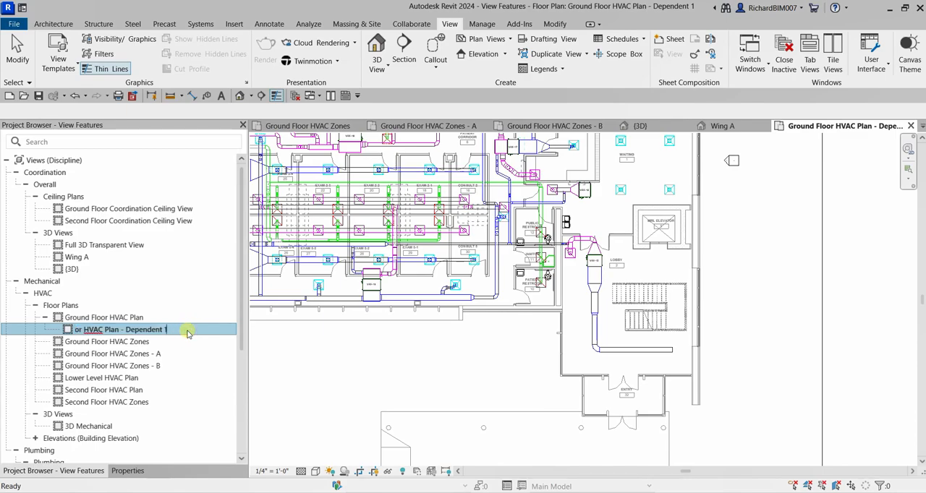
{"action": "key", "text": "BackSpace"}
{"action": "key", "text": "BackSpace"}
{"action": "key", "text": "BackSpace"}
{"action": "key", "text": "BackSpace"}
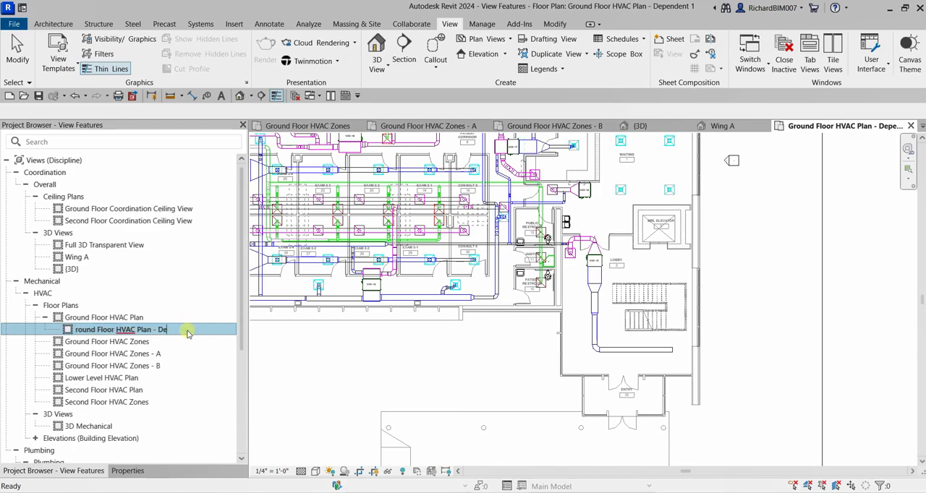
{"action": "type", "text": "Zone A"}
{"action": "key", "text": "Return"}
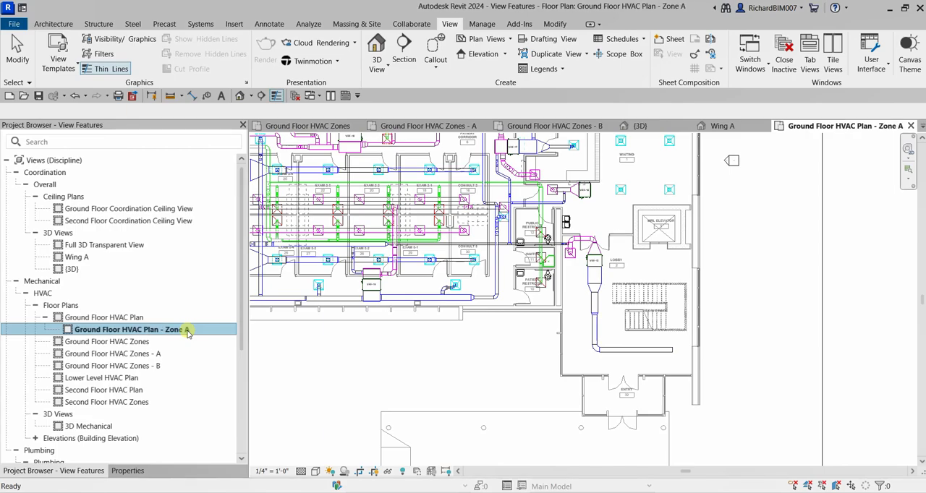
- Create a second dependent view of the Ground Floor HVAC Plan by duplicating the Zone A view as a dependent
{"action": "right_click", "coordinate": [136, 333]}
{"action": "mouse_move", "coordinate": [230, 155]}
{"action": "left_click", "coordinate": [390, 176]}
{"action": "right_click", "coordinate": [129, 330]}
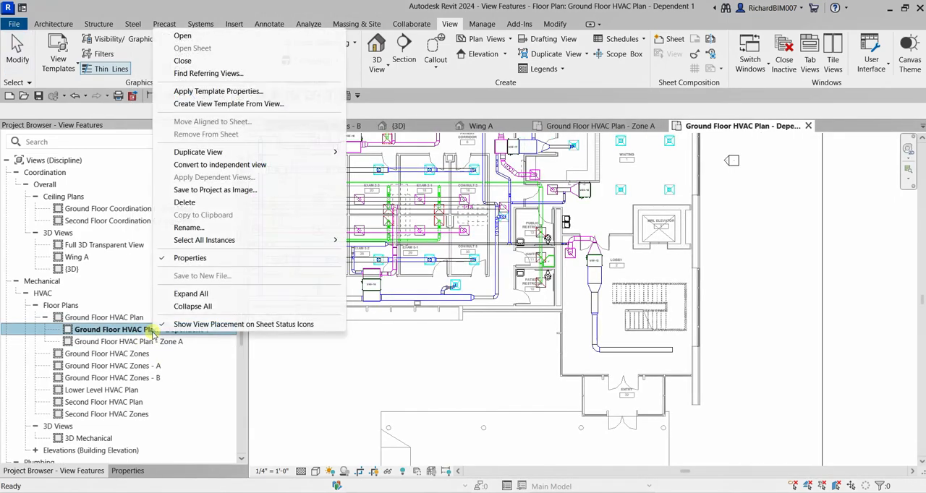
{"action": "left_click", "coordinate": [189, 228]}
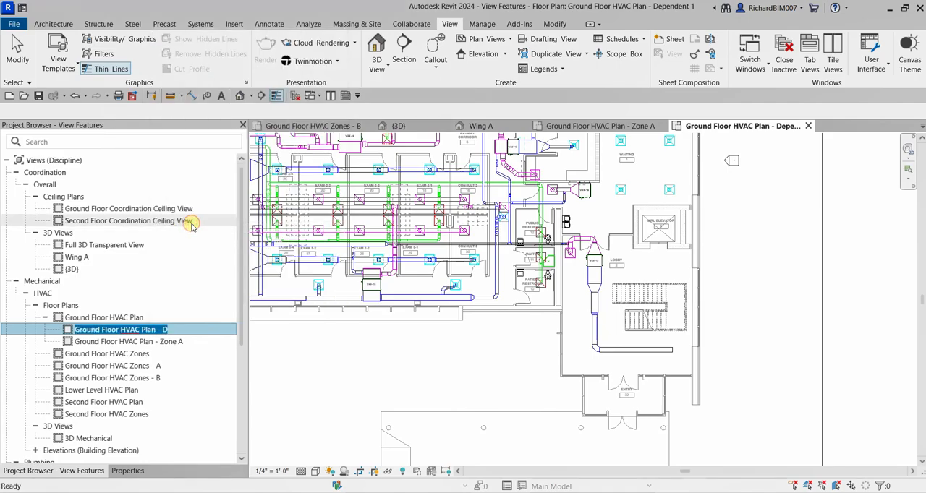
{"action": "type", "text": "00"}
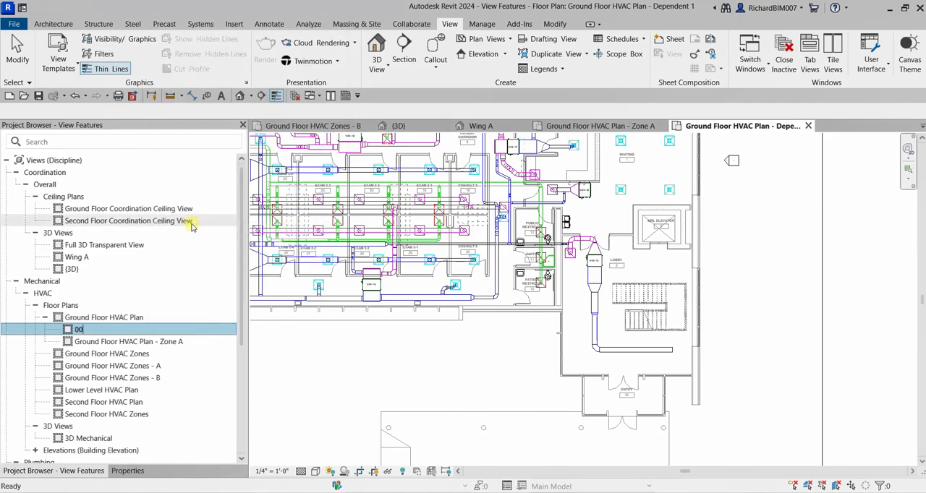
{"action": "key", "text": "Escape"}
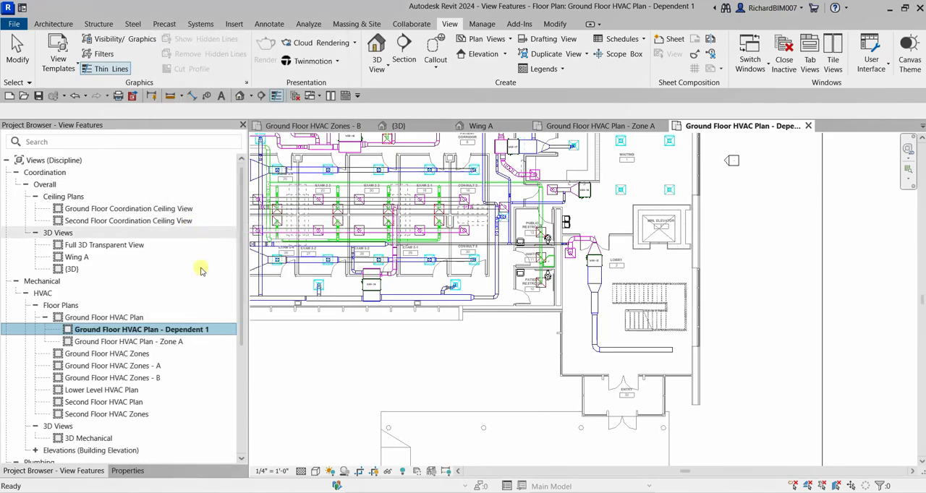
- Rename the second dependent view as Ground Floor HVAC Plan - Zone B
{"action": "left_click", "coordinate": [187, 331]}
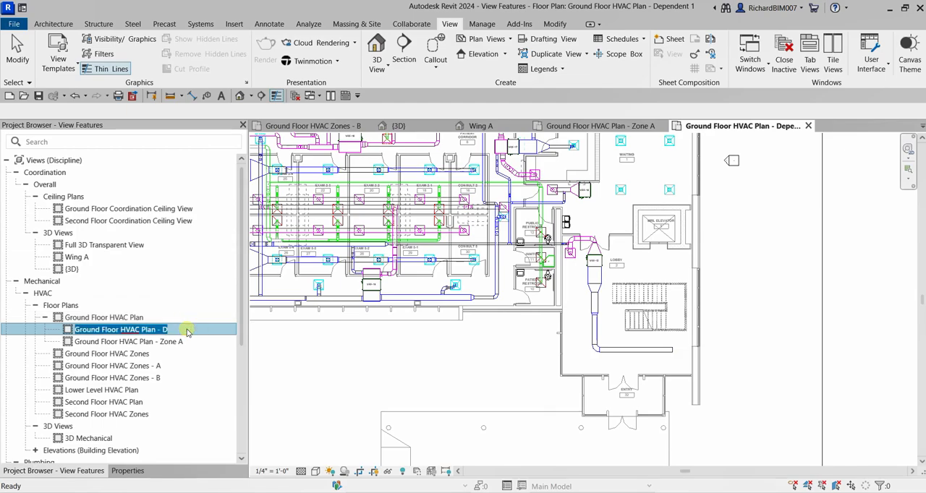
{"action": "key", "text": "End"}
{"action": "key", "text": "BackSpace"}
{"action": "key", "text": "BackSpace"}
{"action": "key", "text": "BackSpace"}
{"action": "key", "text": "BackSpace"}
{"action": "key", "text": "BackSpace"}
{"action": "key", "text": "BackSpace"}
{"action": "key", "text": "BackSpace"}
{"action": "key", "text": "BackSpace"}
{"action": "key", "text": "BackSpace"}
{"action": "key", "text": "BackSpace"}
{"action": "key", "text": "BackSpace"}
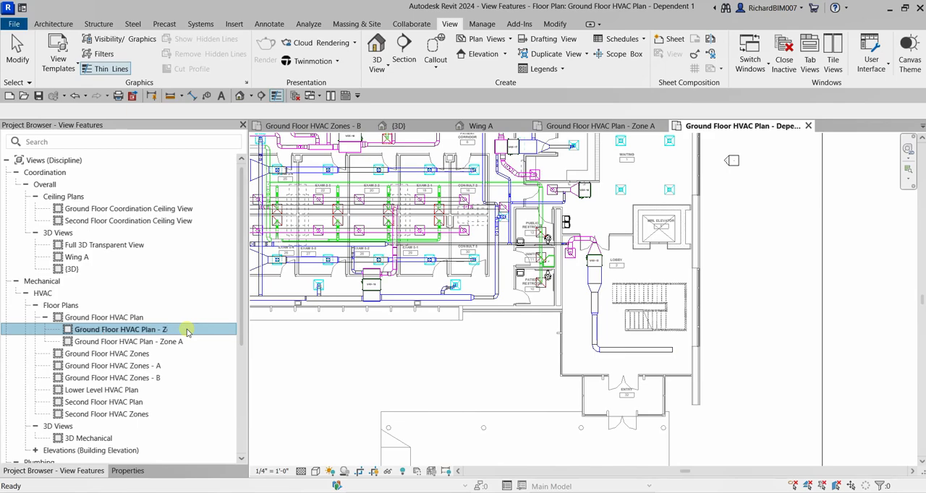
{"action": "key", "text": "Return"}
- Open the Zone A and Zone B dependent views and the parent Ground Floor HVAC Plan in turn to compare them
{"action": "double_click", "coordinate": [170, 329]}
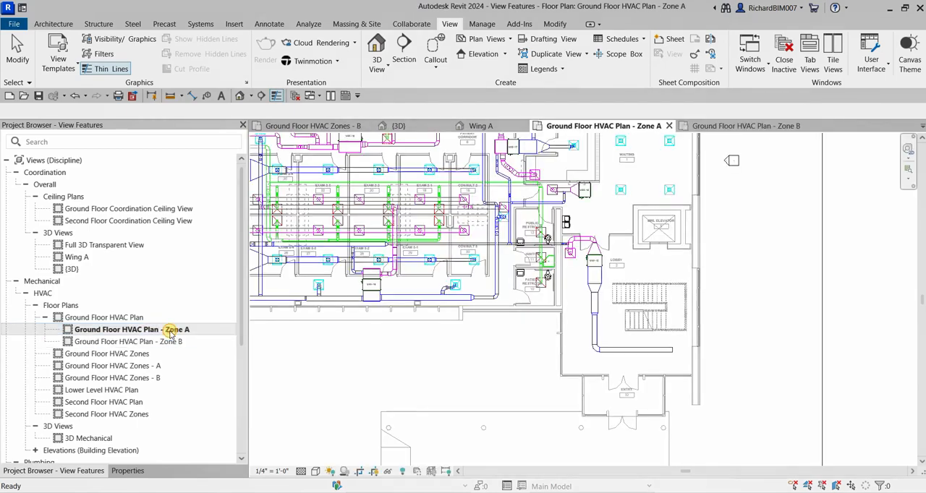
{"action": "double_click", "coordinate": [165, 341]}
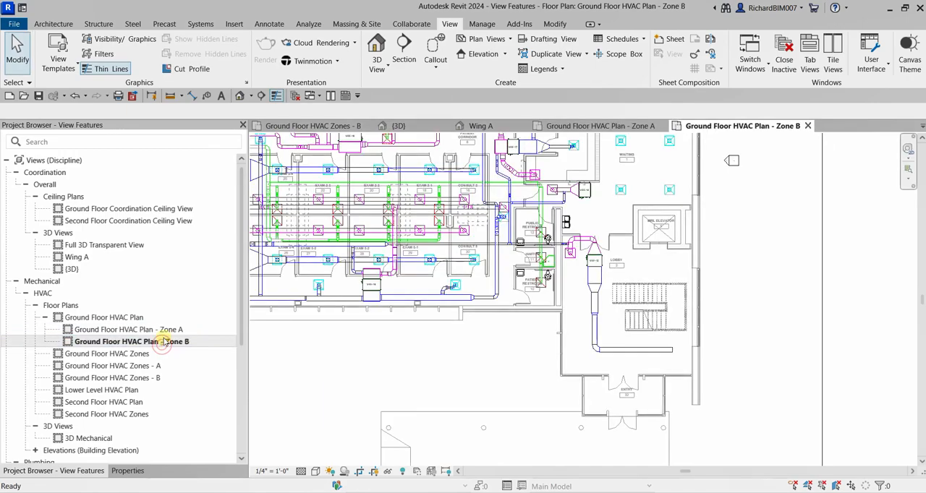
{"action": "double_click", "coordinate": [130, 330]}
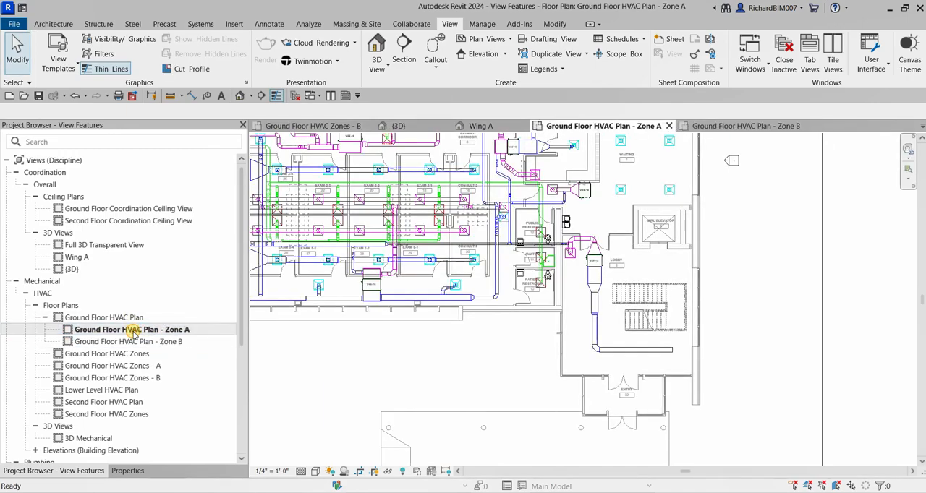
{"action": "double_click", "coordinate": [130, 341]}
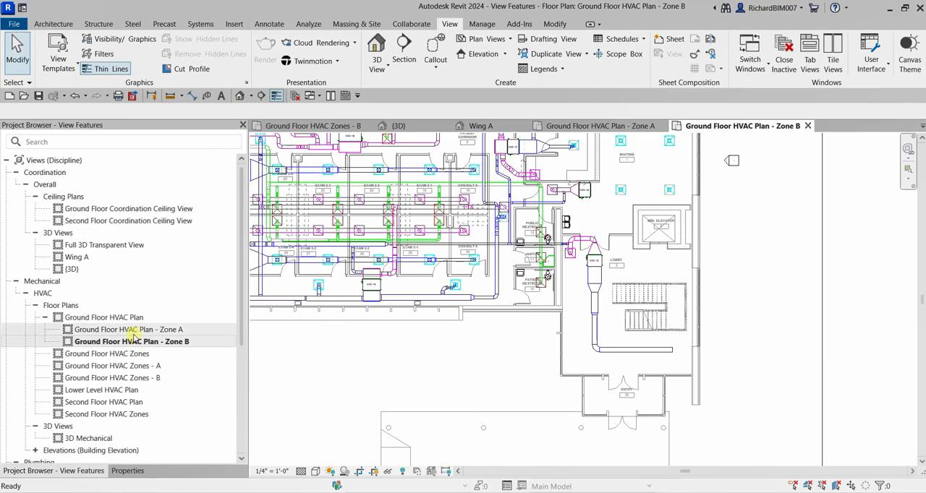
{"action": "left_click", "coordinate": [121, 318]}
{"action": "left_click", "coordinate": [122, 318]}
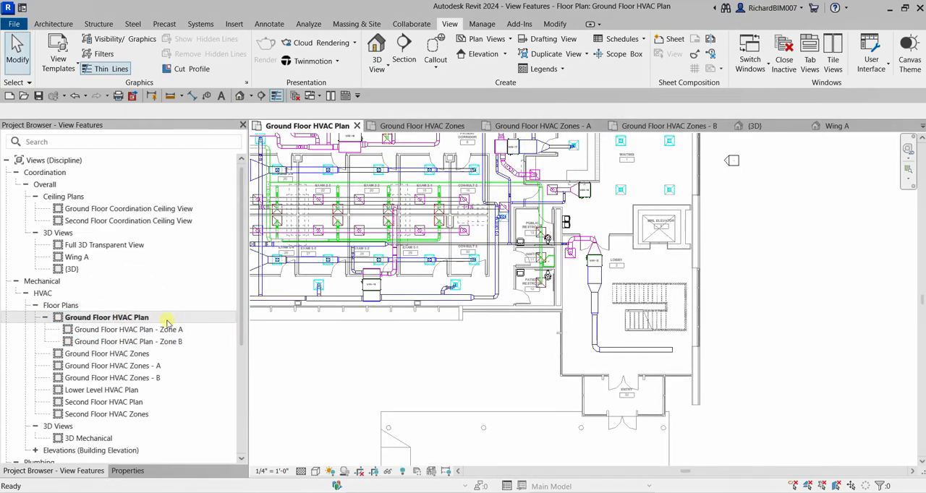
{"action": "left_click", "coordinate": [130, 321]}
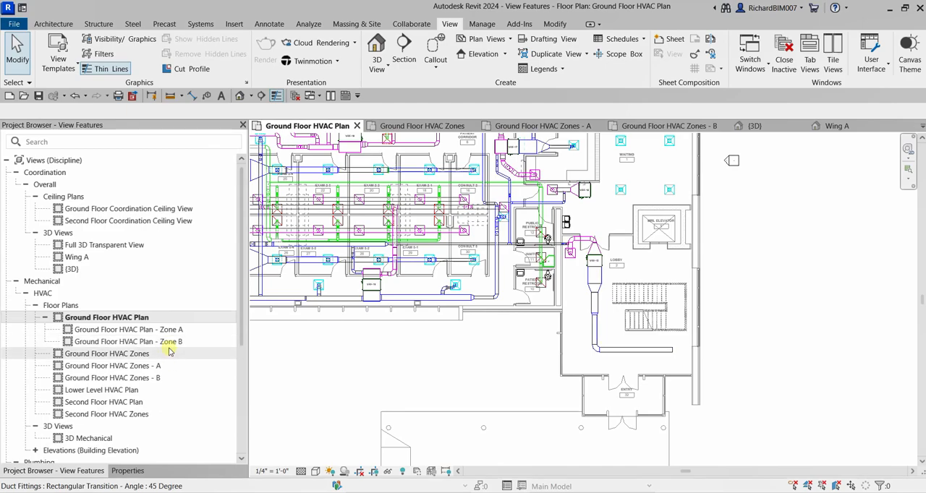
- Open the Ground Floor HVAC Plan - Zone A view and set its view scale to 1" = 1'-0"
{"action": "left_click", "coordinate": [143, 330]}
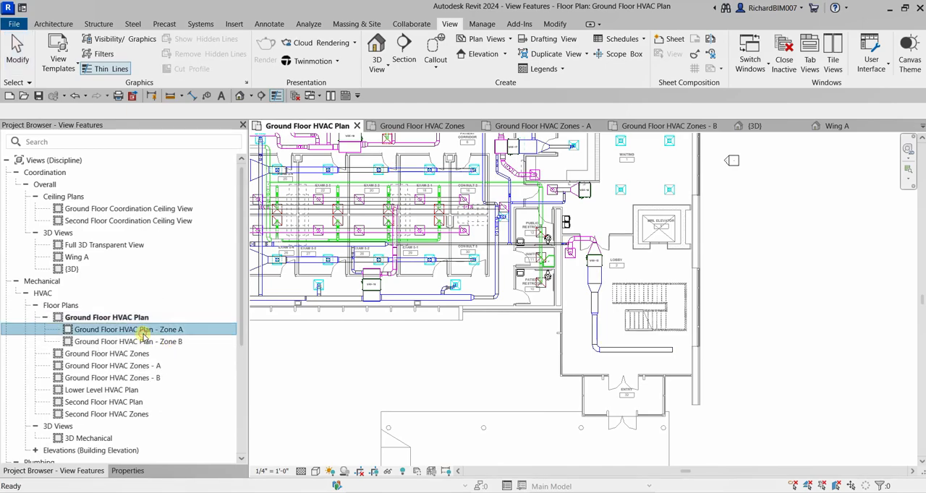
{"action": "double_click", "coordinate": [172, 332]}
{"action": "left_click", "coordinate": [271, 472]}
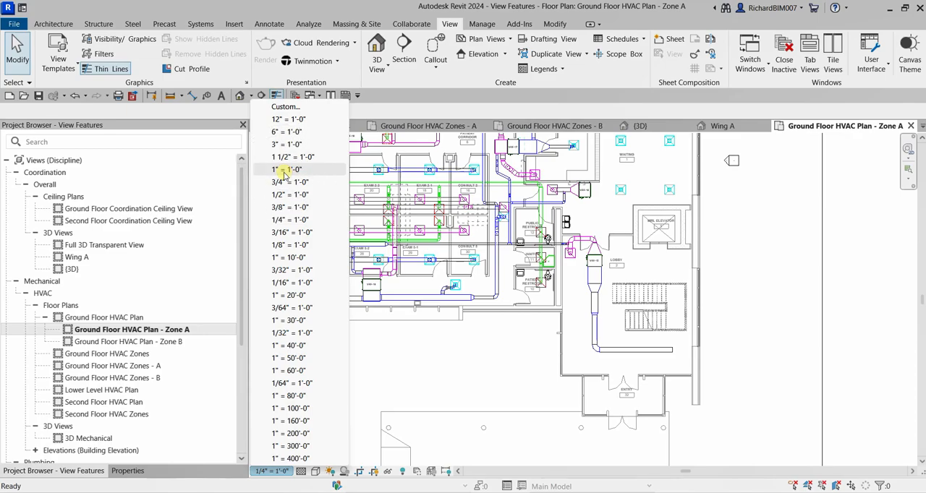
{"action": "key", "text": "Escape"}
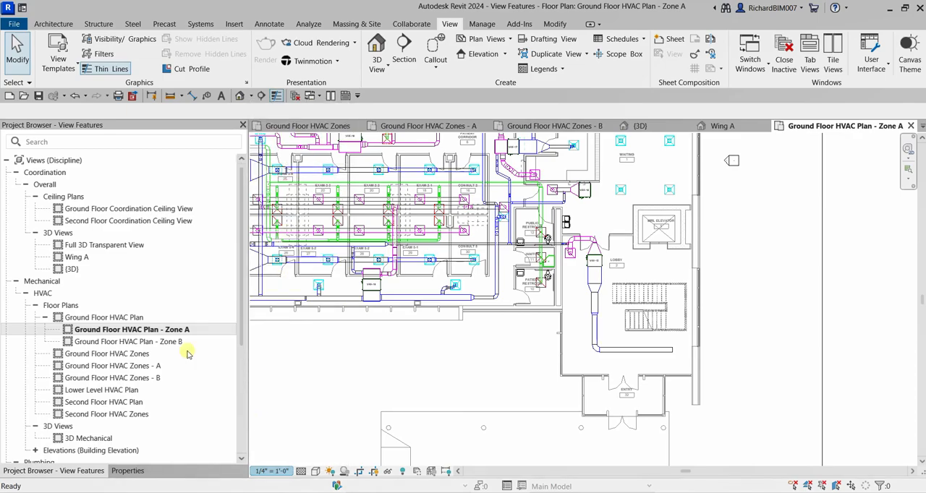
{"action": "key", "text": "ctrl"}
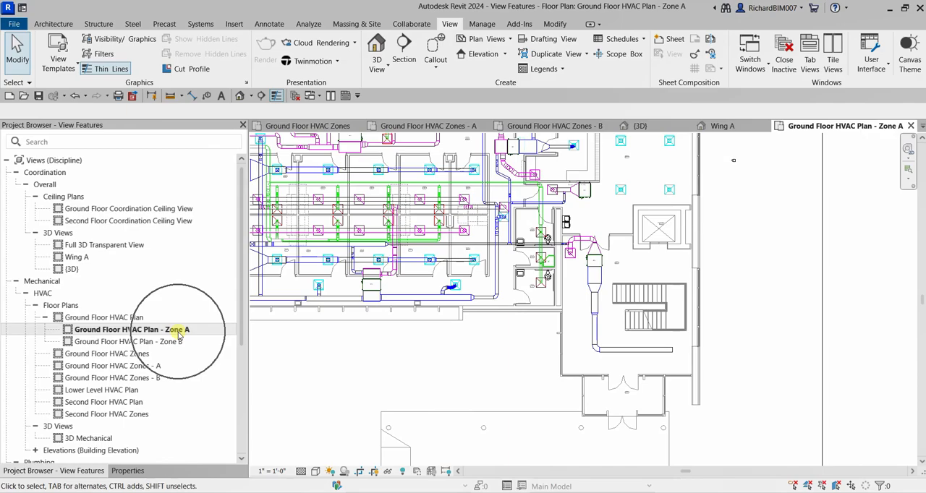
- Open the Zone B dependent view and the parent Ground Floor HVAC Plan to check their view scale and graphics
{"action": "left_click", "coordinate": [163, 342]}
{"action": "double_click", "coordinate": [163, 344]}
{"action": "key", "text": "ctrl"}
{"action": "key", "text": "ctrl"}
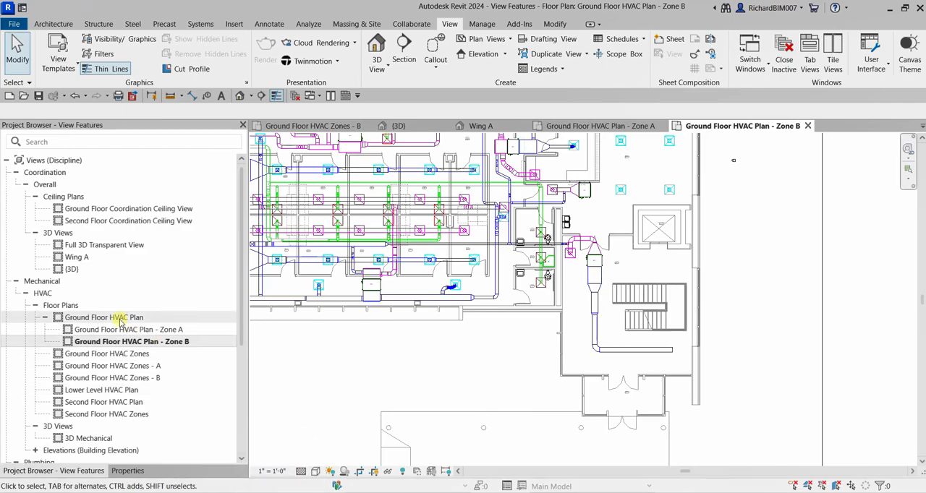
{"action": "key", "text": "ctrl"}
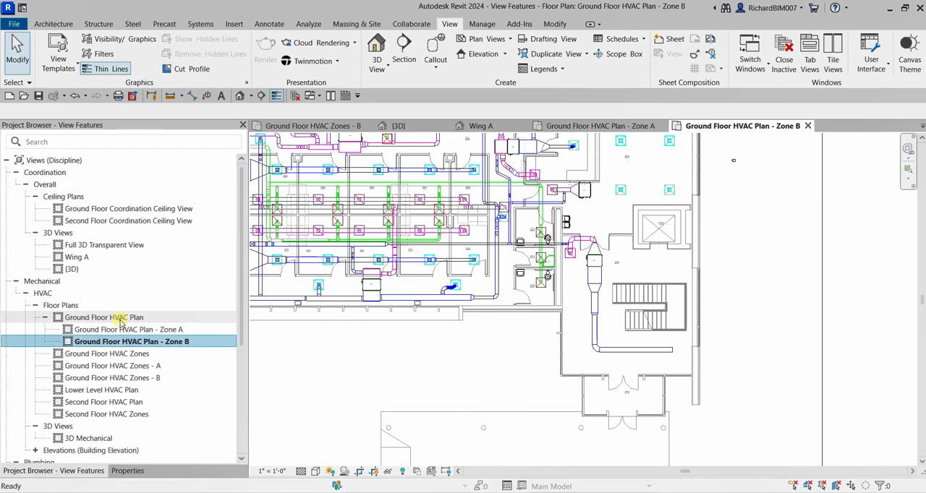
{"action": "left_click", "coordinate": [120, 320]}
{"action": "double_click", "coordinate": [120, 319]}
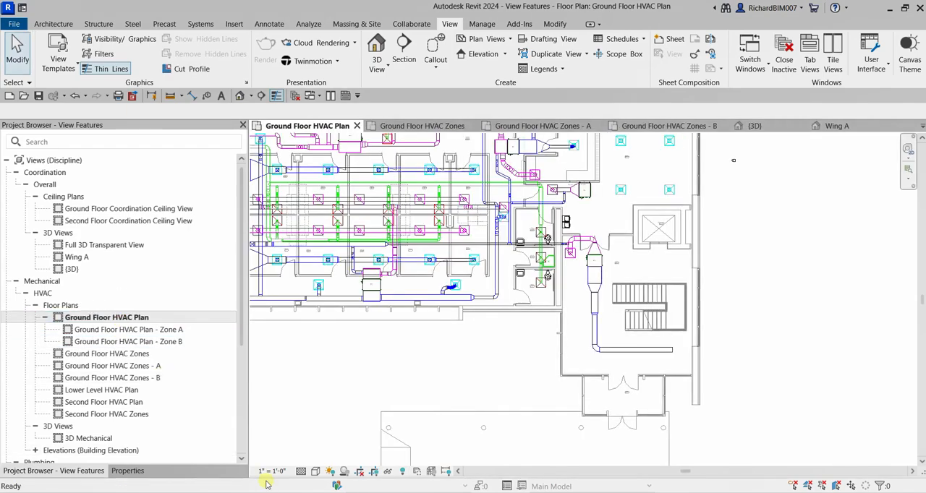
{"action": "key", "text": "ctrl"}
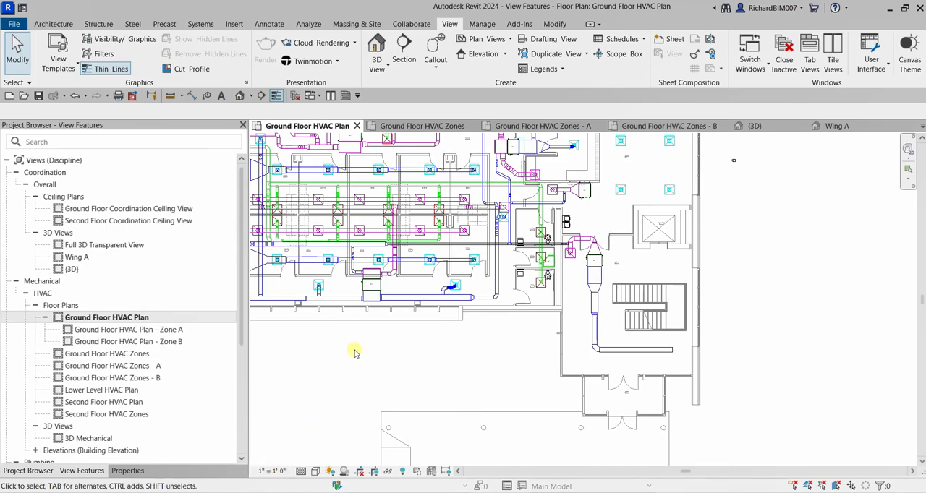
- Draw a scope box around the left wing of the building on the Ground Floor HVAC Plan
{"action": "scroll", "coordinate": [478, 339], "scroll_direction": "down", "scroll_amount": 5}
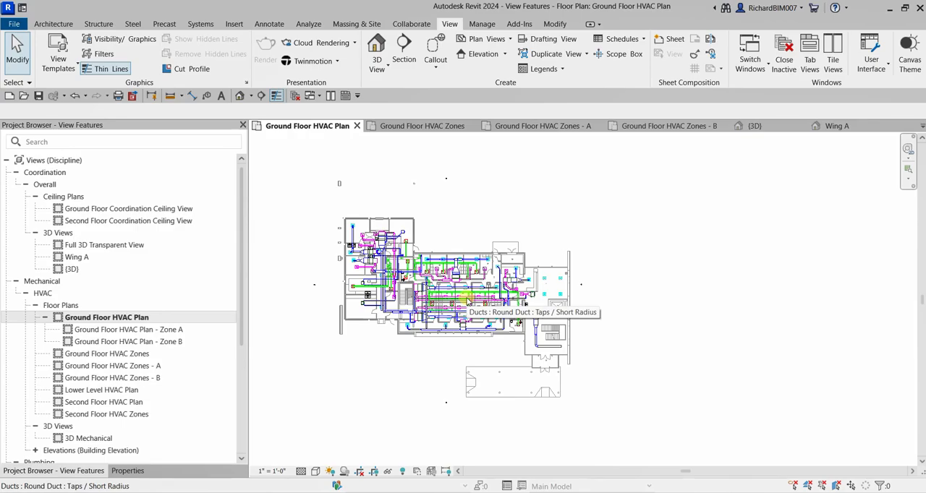
{"action": "left_click", "coordinate": [450, 24]}
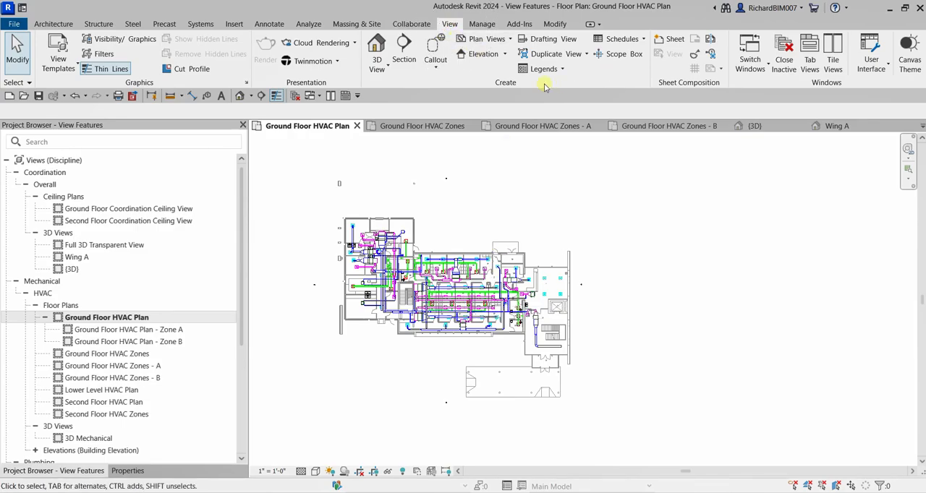
{"action": "left_click", "coordinate": [510, 84]}
{"action": "left_click", "coordinate": [621, 56]}
{"action": "left_click", "coordinate": [623, 58]}
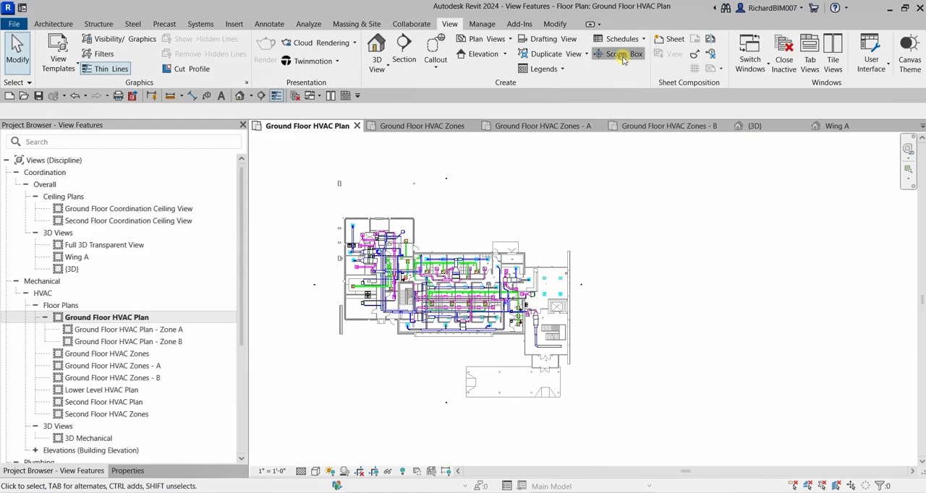
{"action": "left_click", "coordinate": [622, 58]}
{"action": "middle_click_drag", "start_coordinate": [442, 208], "coordinate": [549, 195]}
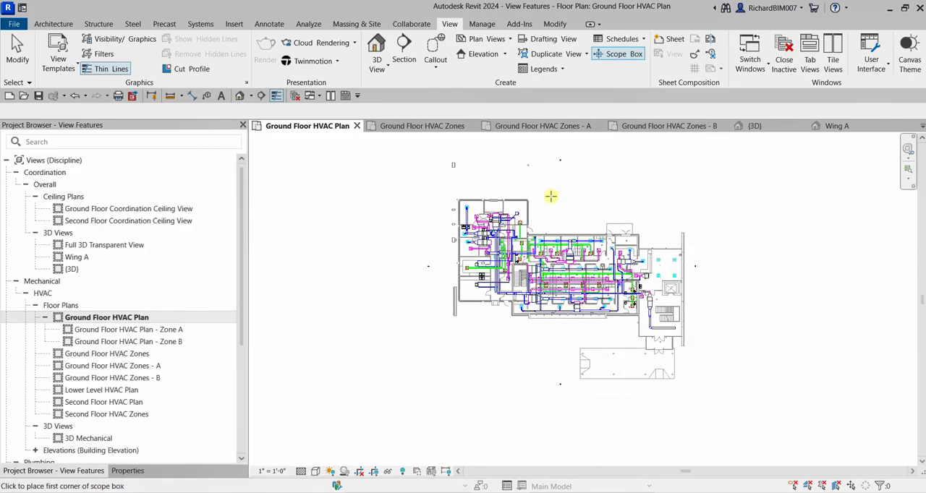
{"action": "scroll", "coordinate": [550, 197], "scroll_direction": "up", "scroll_amount": 1}
{"action": "scroll", "coordinate": [543, 212], "scroll_direction": "up", "scroll_amount": 2}
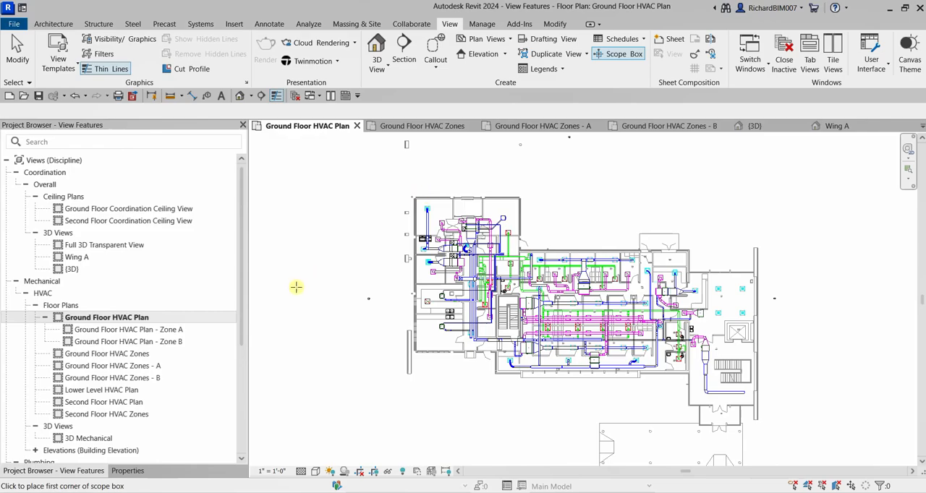
{"action": "left_click", "coordinate": [409, 192]}
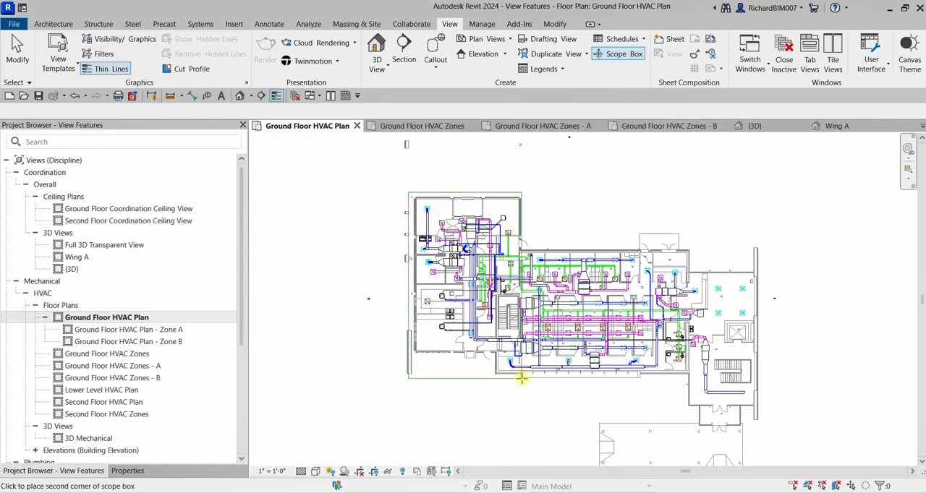
{"action": "left_click", "coordinate": [524, 378]}
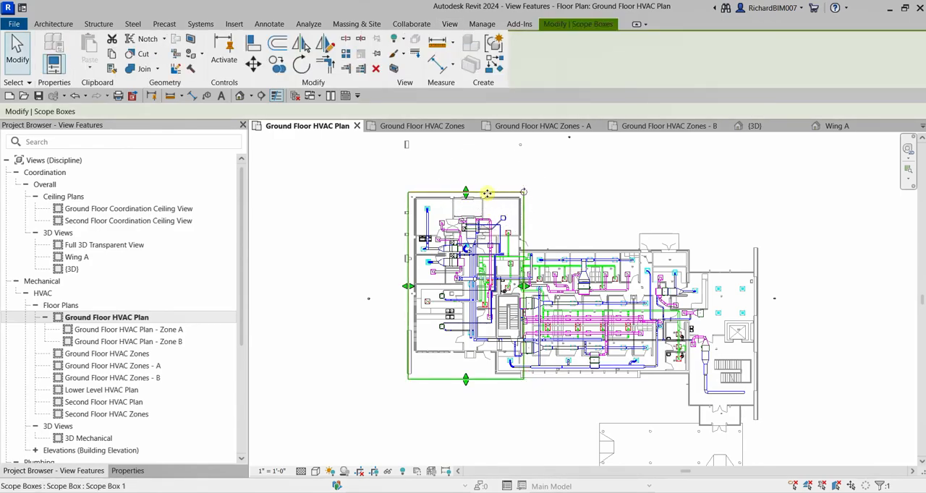
- Rename the scope box around the left wing as Zone A
{"action": "left_click", "coordinate": [135, 472]}
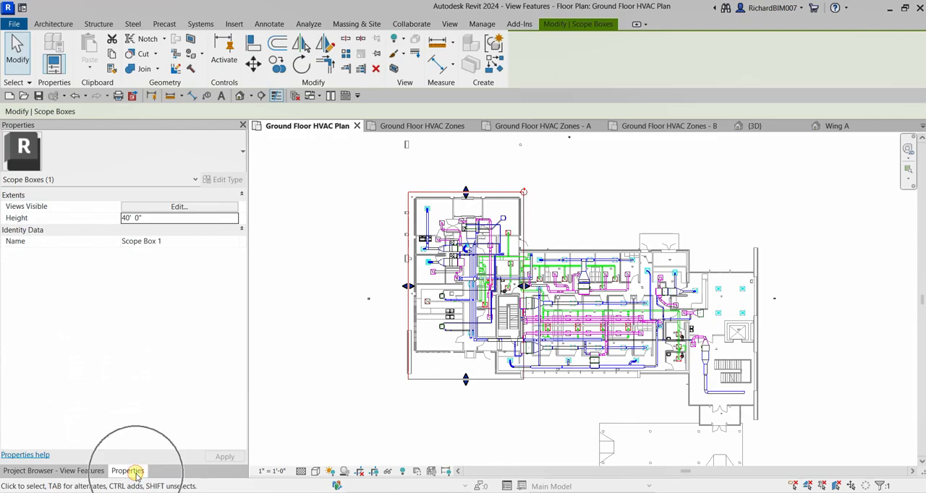
{"action": "left_click", "coordinate": [175, 245]}
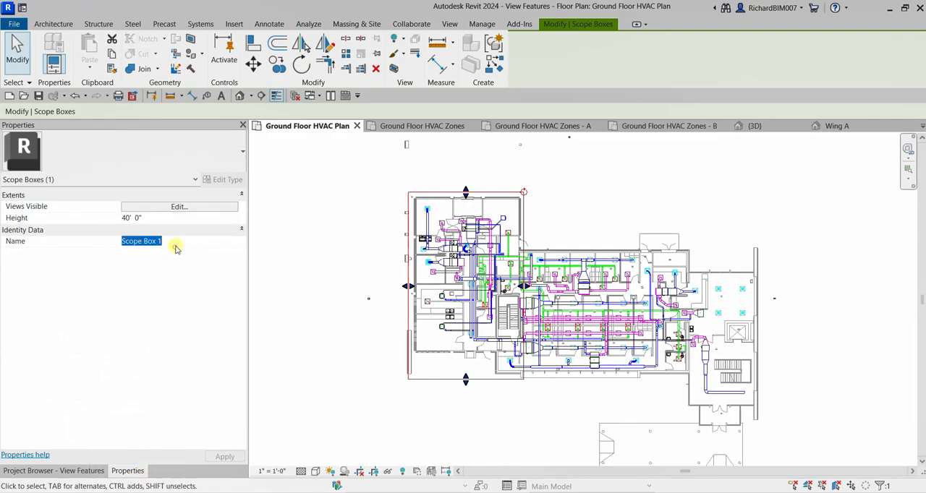
{"action": "type", "text": "Zone A"}
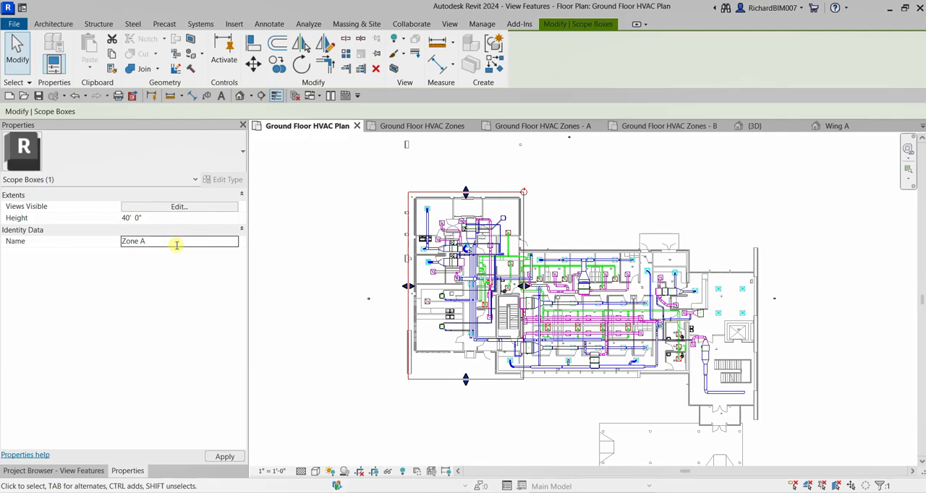
{"action": "left_click", "coordinate": [297, 334]}
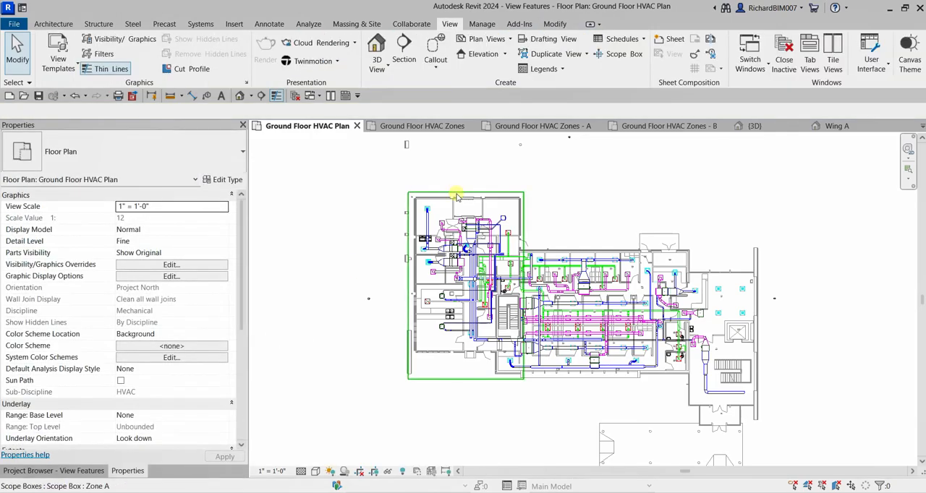
- Draw a second scope box around the building's middle wing, slightly overlapping the Zone A scope box
{"action": "middle_click_drag", "start_coordinate": [580, 223], "coordinate": [479, 199]}
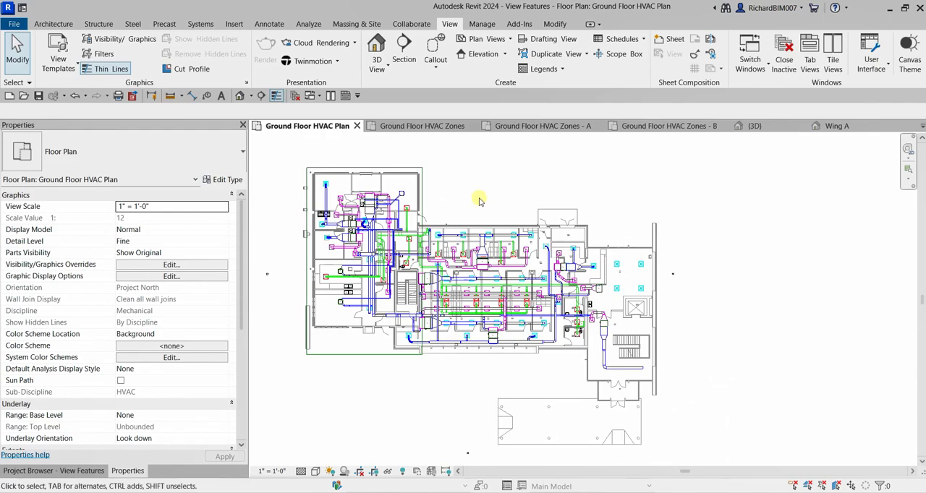
{"action": "left_click", "coordinate": [615, 56]}
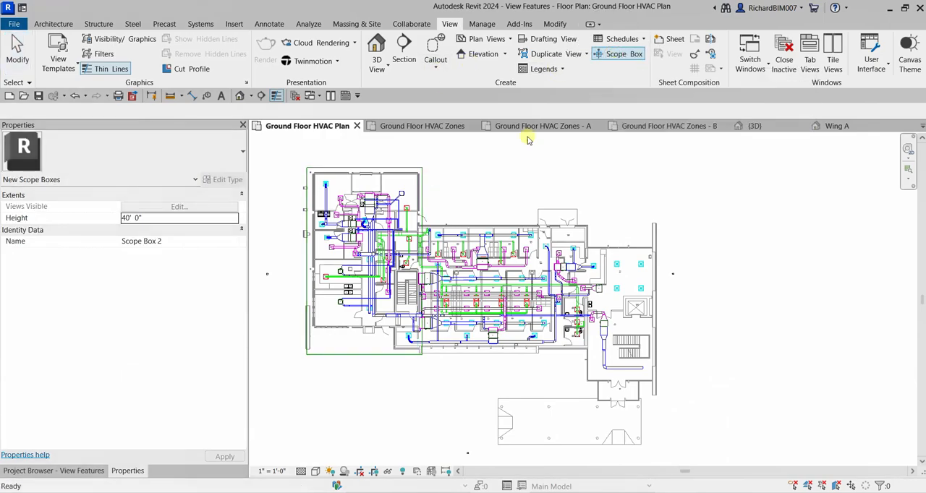
{"action": "scroll", "coordinate": [419, 217], "scroll_direction": "up", "scroll_amount": 2}
{"action": "left_click", "coordinate": [414, 208]}
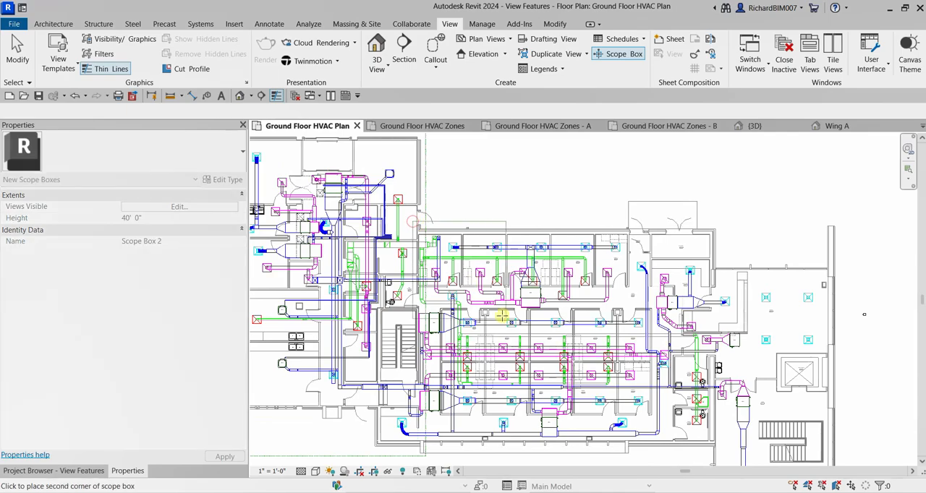
{"action": "scroll", "coordinate": [481, 275], "scroll_direction": "down", "scroll_amount": 1}
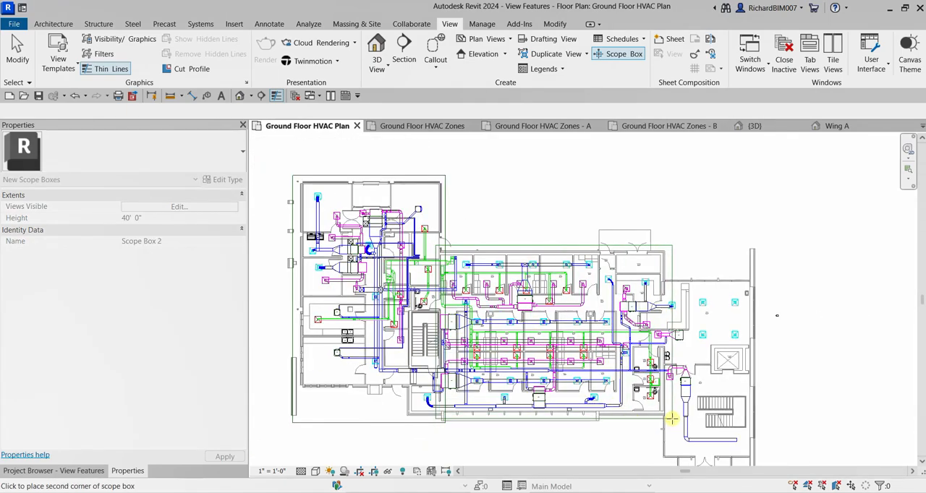
{"action": "left_click", "coordinate": [667, 418]}
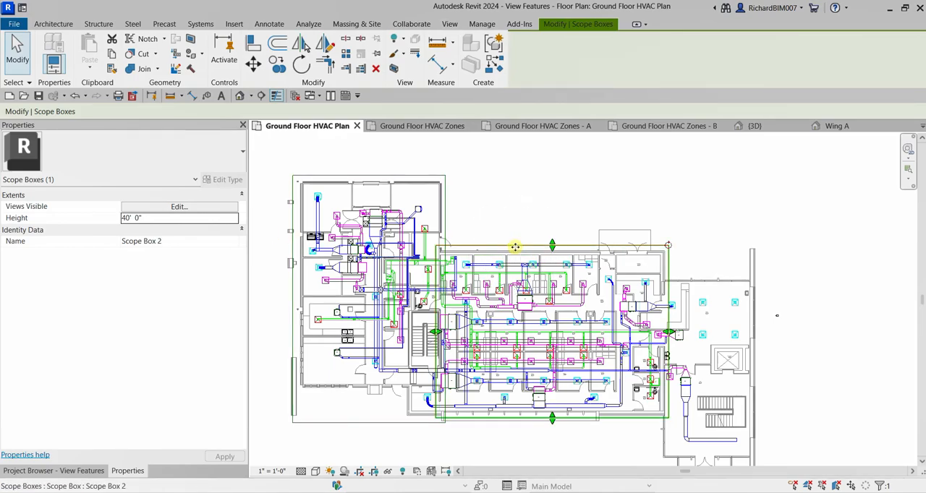
- Rename the scope box around the middle wing as Zone B
{"action": "left_click", "coordinate": [516, 246]}
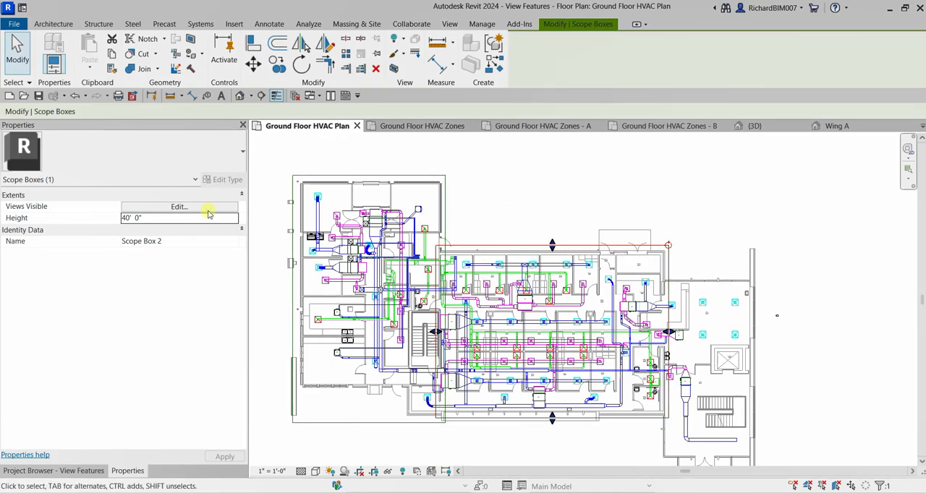
{"action": "left_click", "coordinate": [174, 243]}
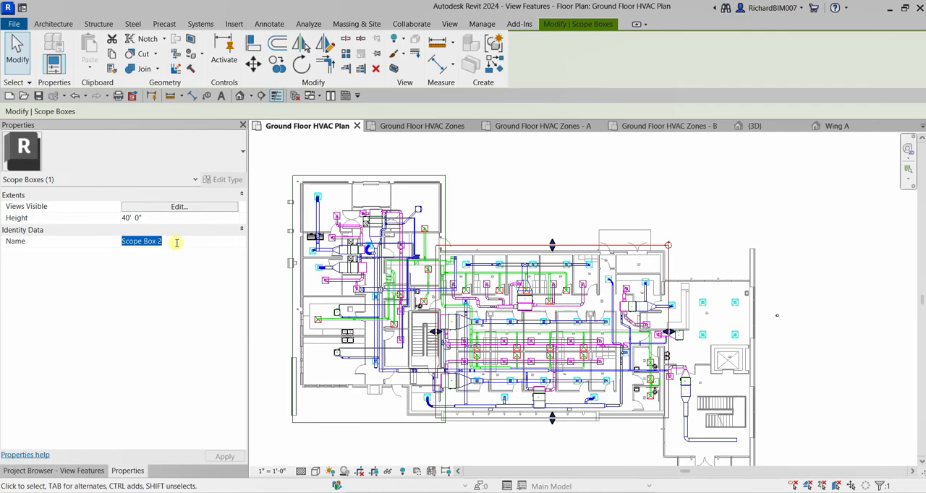
{"action": "type", "text": "Zo"}
{"action": "key", "text": "Return"}
{"action": "left_click", "coordinate": [581, 213]}
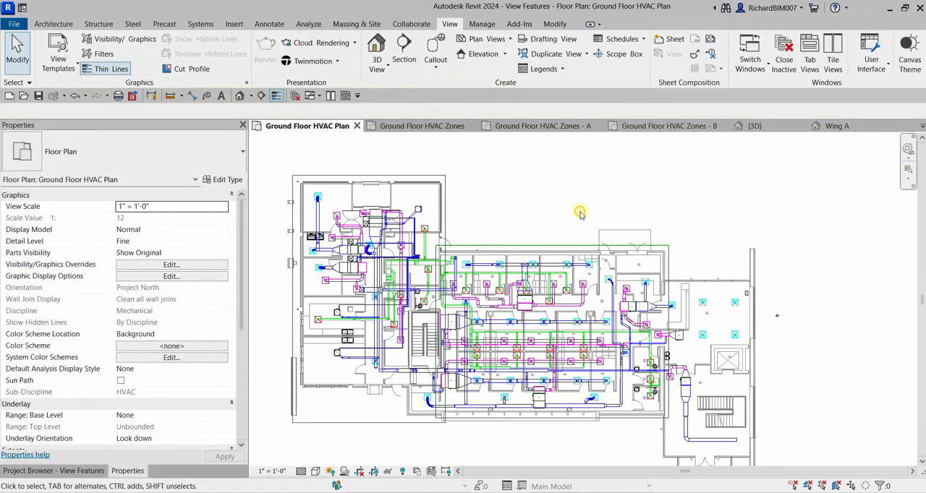
- Open the Ground Floor HVAC Plan - Zone A view and examine both scope boxes in it
{"action": "scroll", "coordinate": [579, 213], "scroll_direction": "down", "scroll_amount": 1}
{"action": "scroll", "coordinate": [507, 219], "scroll_direction": "up", "scroll_amount": 1}
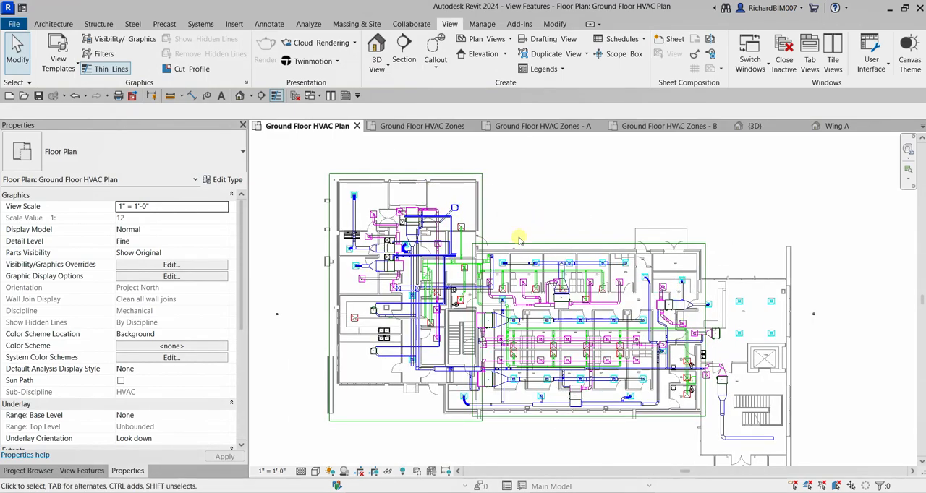
{"action": "left_click", "coordinate": [72, 472]}
{"action": "double_click", "coordinate": [148, 330]}
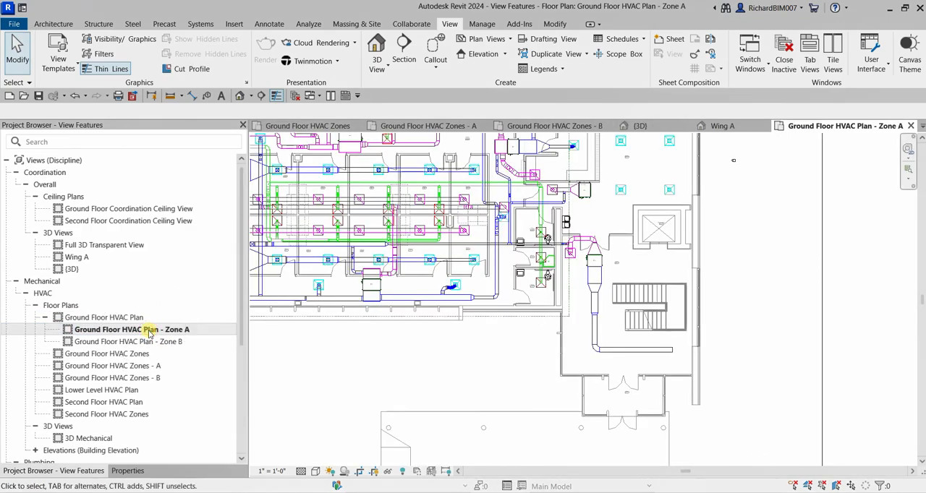
{"action": "scroll", "coordinate": [510, 327], "scroll_direction": "down", "scroll_amount": 4}
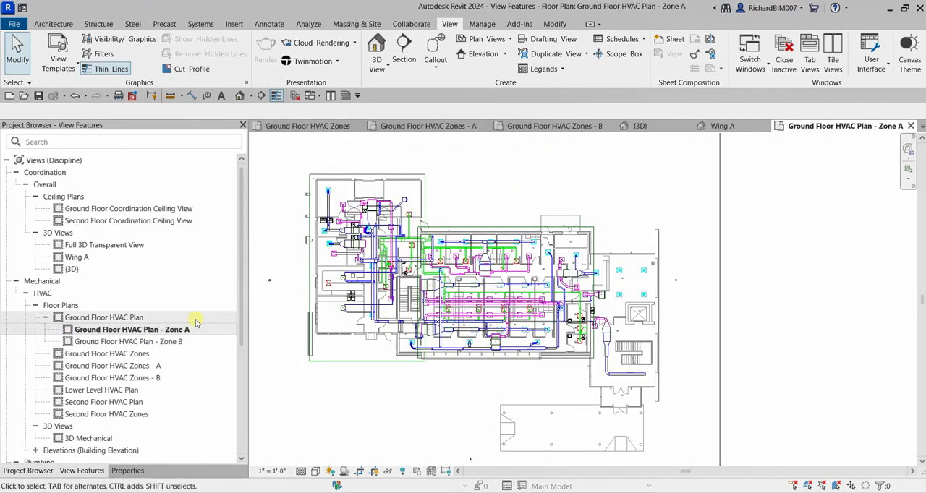
{"action": "scroll", "coordinate": [402, 301], "scroll_direction": "up", "scroll_amount": 2}
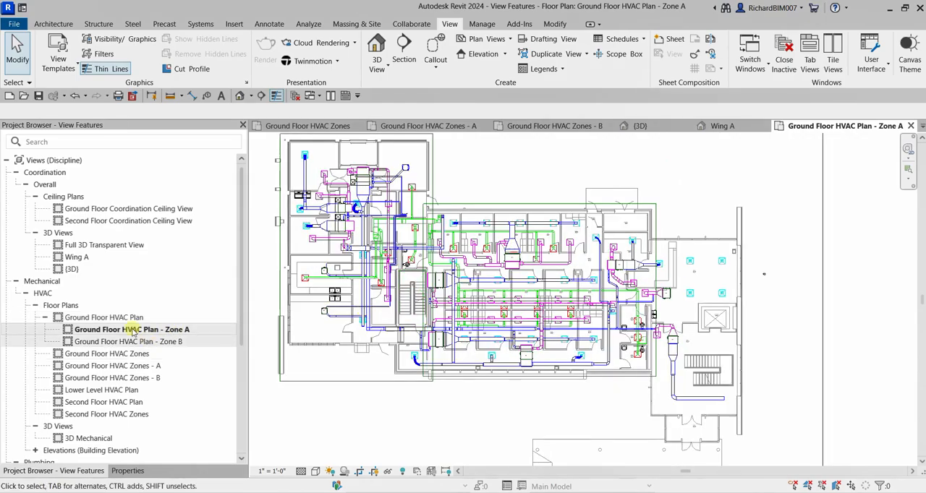
{"action": "left_click", "coordinate": [126, 320]}
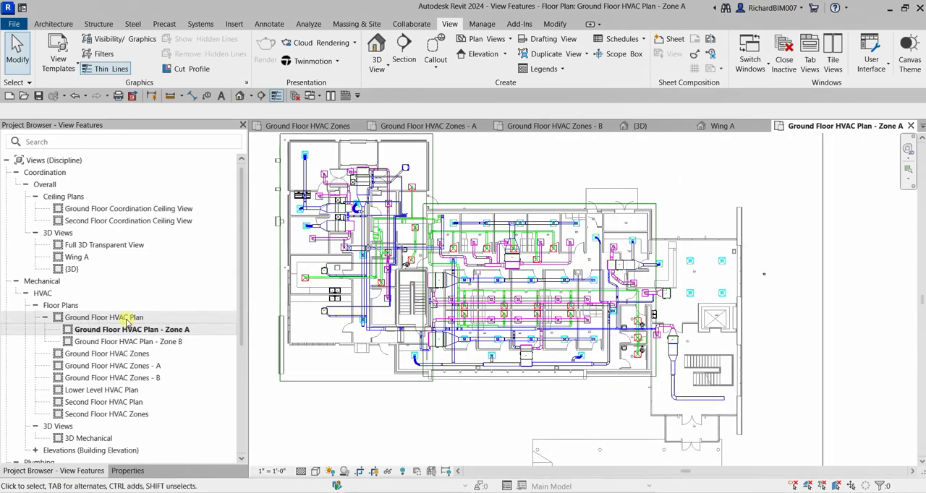
{"action": "middle_click_drag", "start_coordinate": [328, 132], "coordinate": [362, 167]}
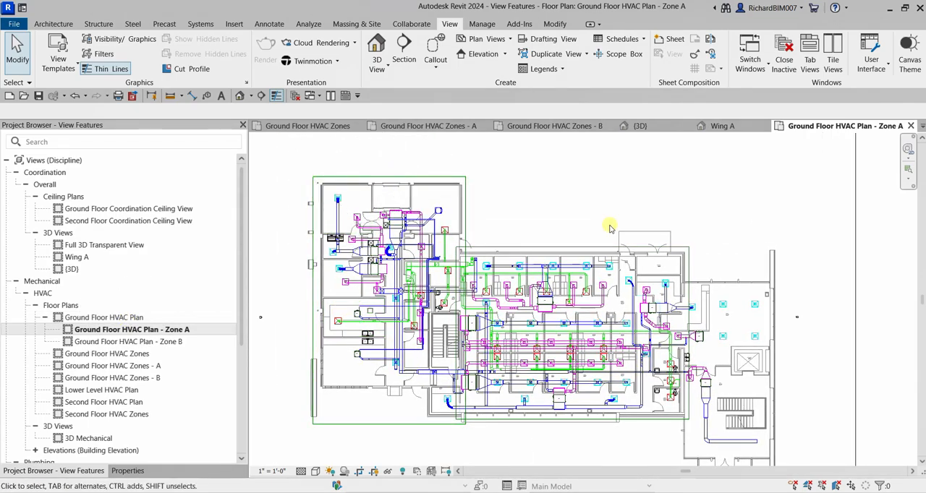
{"action": "left_click", "coordinate": [575, 252]}
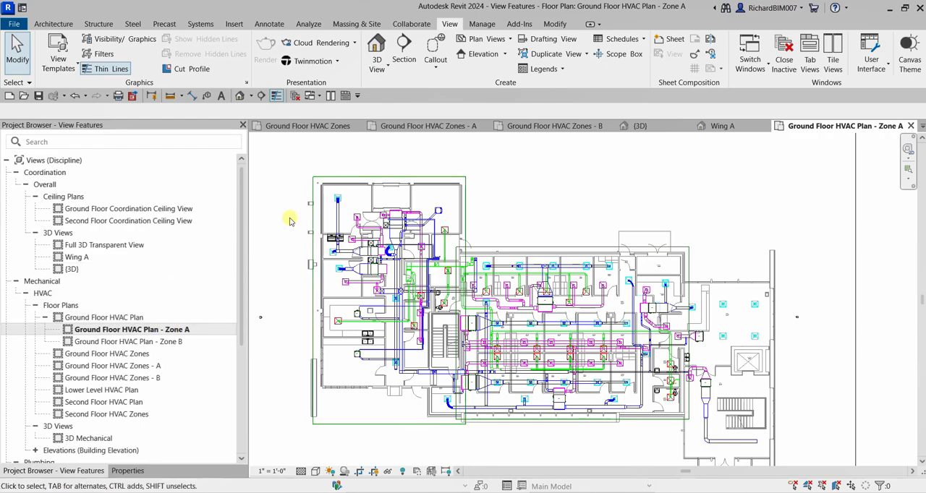
- Assign the Zone A scope box to the Ground Floor HVAC Plan - Zone A view
{"action": "left_click", "coordinate": [130, 471]}
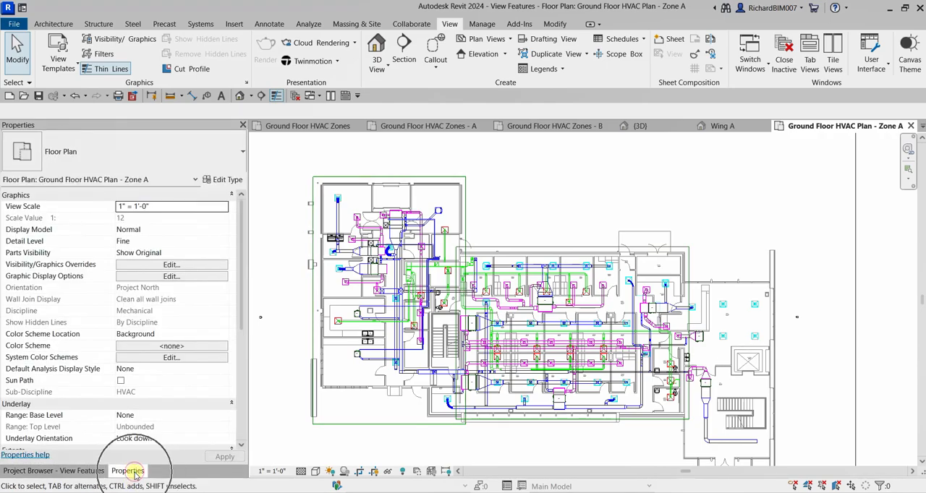
{"action": "scroll", "coordinate": [166, 426], "scroll_direction": "down", "scroll_amount": 3}
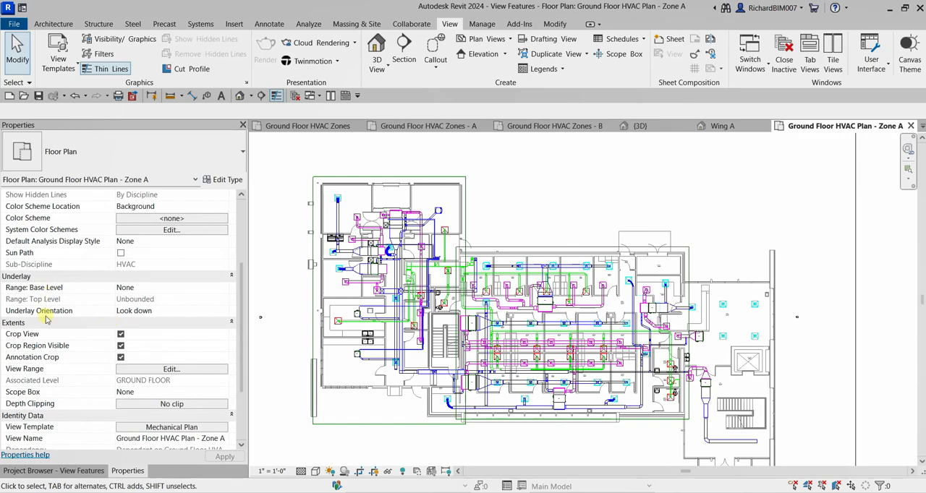
{"action": "key", "text": "ctrl"}
{"action": "key", "text": "ctrl"}
{"action": "key", "text": "ctrl"}
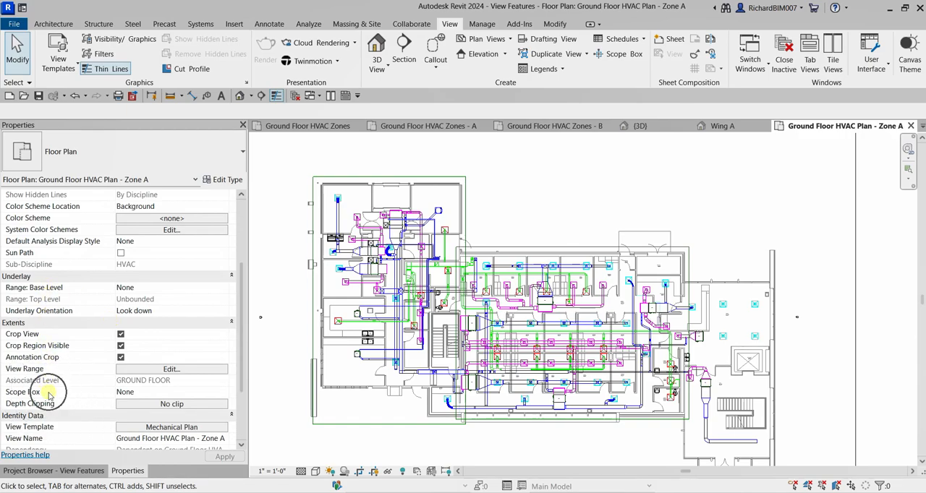
{"action": "left_click", "coordinate": [142, 393]}
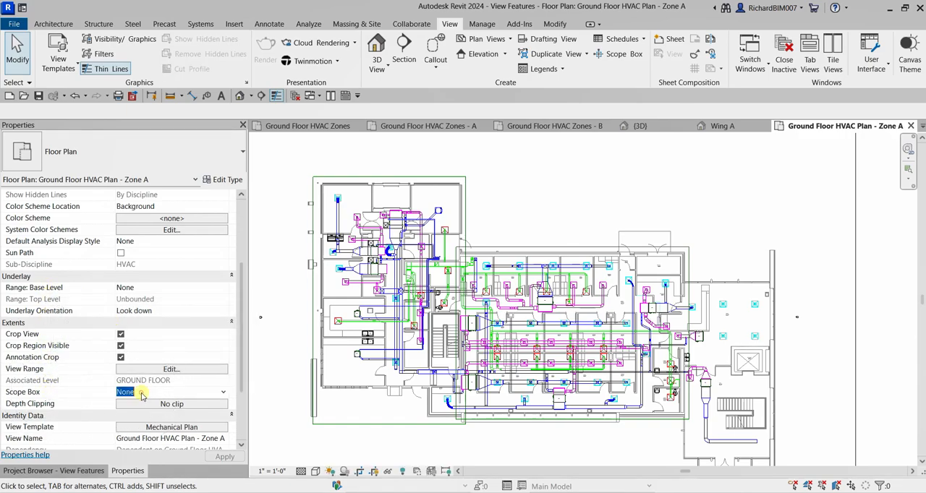
{"action": "left_click", "coordinate": [224, 395]}
{"action": "key", "text": "ctrl"}
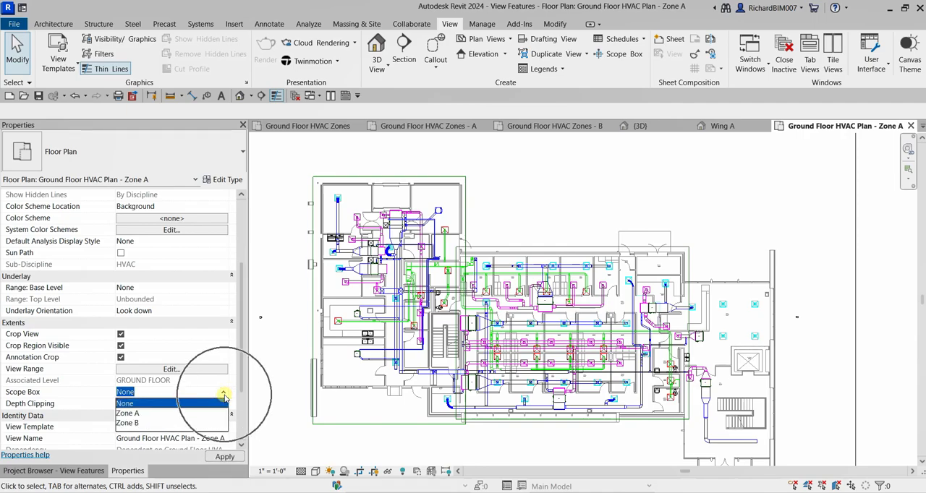
{"action": "left_click", "coordinate": [128, 413]}
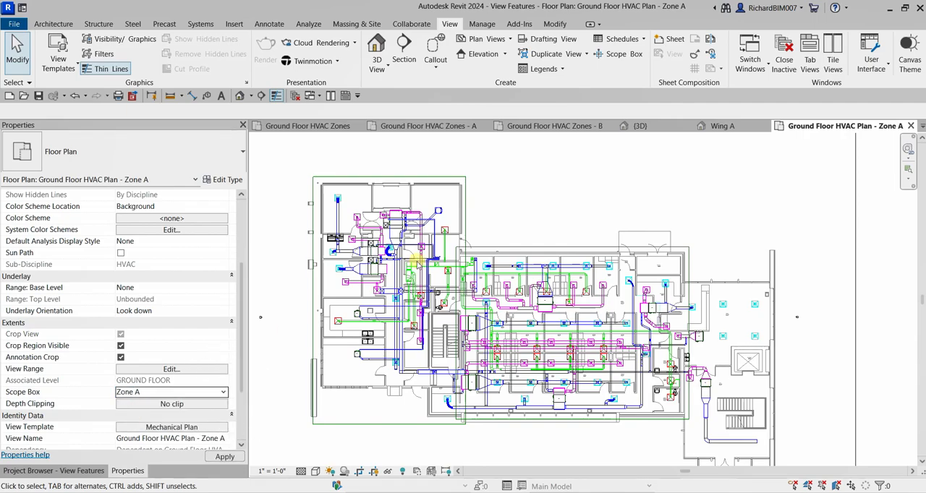
{"action": "scroll", "coordinate": [644, 264], "scroll_direction": "down", "scroll_amount": 1}
{"action": "middle_click_drag", "start_coordinate": [584, 261], "coordinate": [651, 263]}
{"action": "left_click", "coordinate": [663, 245]}
- Examine the Zone A view's cropped extents and its crop and annotation crop boundaries
{"action": "scroll", "coordinate": [550, 196], "scroll_direction": "up", "scroll_amount": 3}
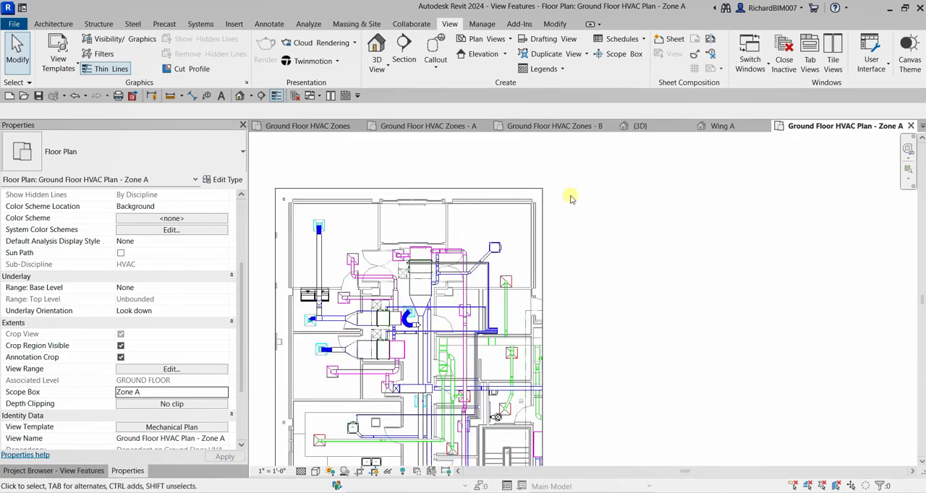
{"action": "scroll", "coordinate": [564, 196], "scroll_direction": "down", "scroll_amount": 3}
{"action": "middle_click_drag", "start_coordinate": [626, 269], "coordinate": [643, 279]}
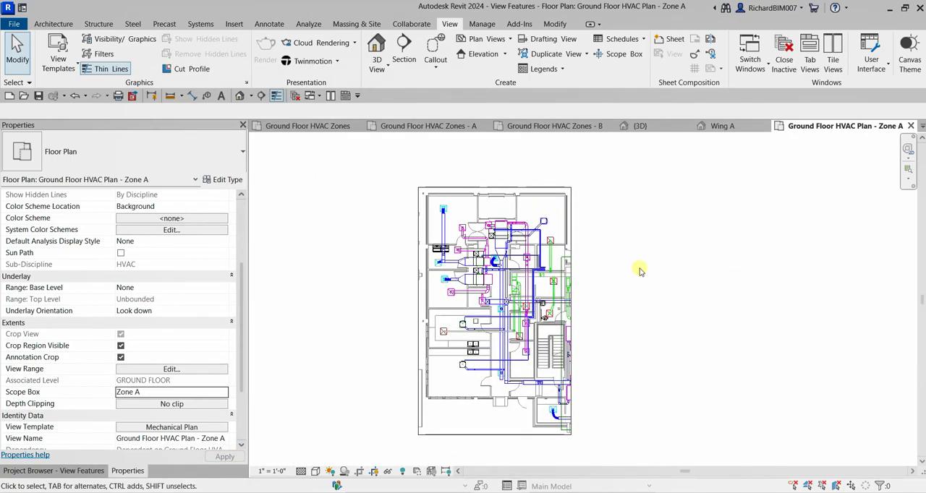
{"action": "left_click", "coordinate": [543, 187]}
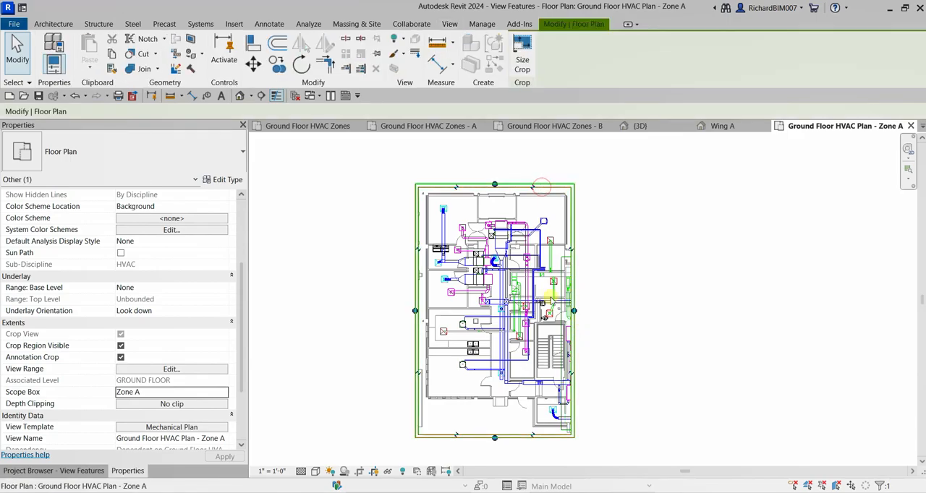
{"action": "scroll", "coordinate": [481, 183], "scroll_direction": "up", "scroll_amount": 3}
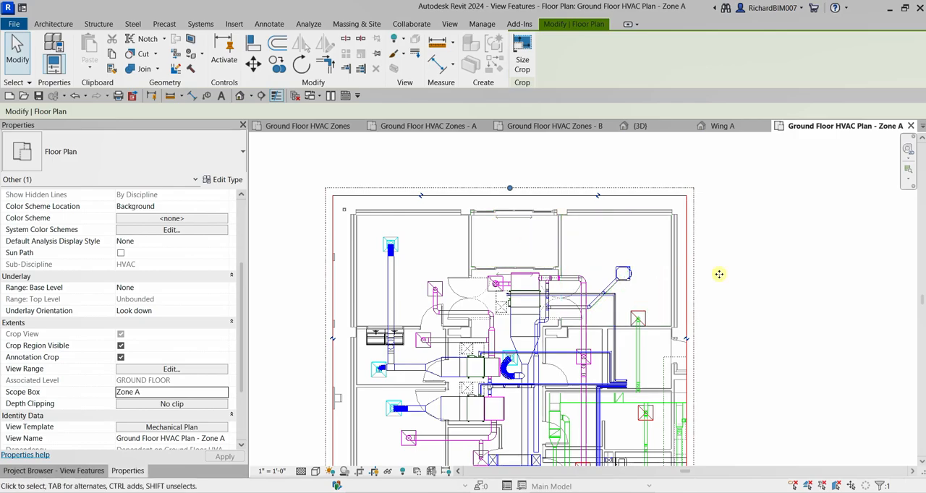
{"action": "left_click", "coordinate": [753, 241]}
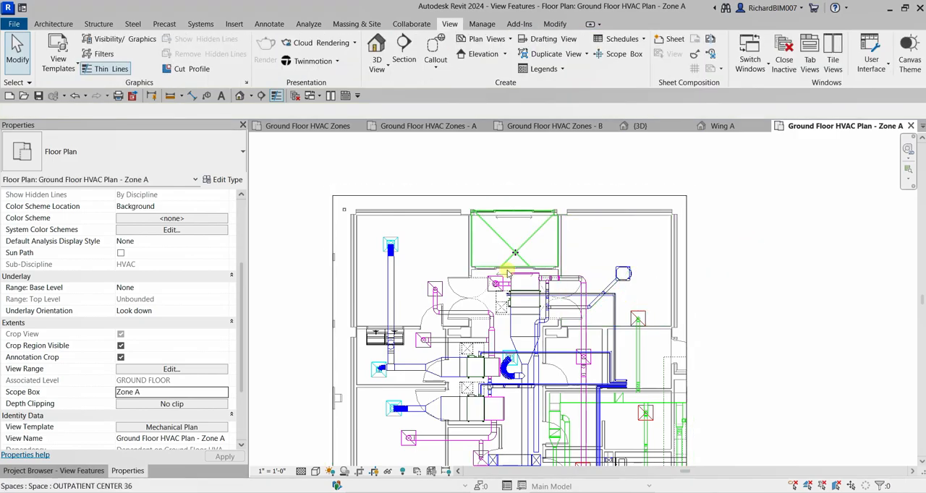
{"action": "scroll", "coordinate": [499, 282], "scroll_direction": "down", "scroll_amount": 5}
{"action": "middle_click_drag", "start_coordinate": [502, 281], "coordinate": [503, 208]}
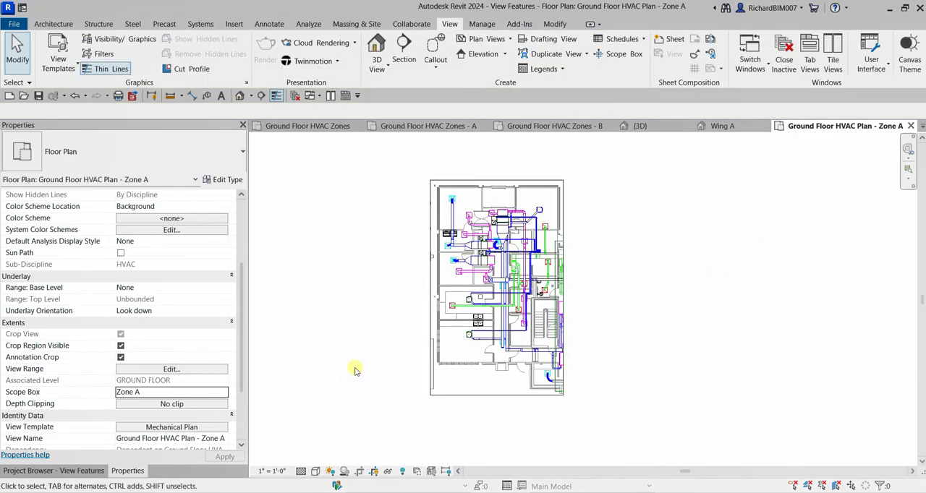
- Open the parent Ground Floor HVAC Plan view and inspect the Zone A scope box around the left wing
{"action": "left_click", "coordinate": [322, 128]}
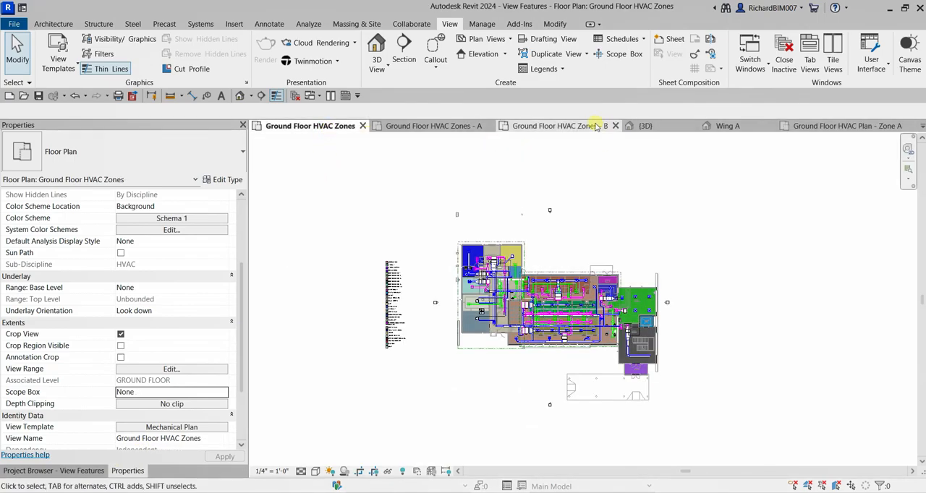
{"action": "left_click", "coordinate": [73, 471]}
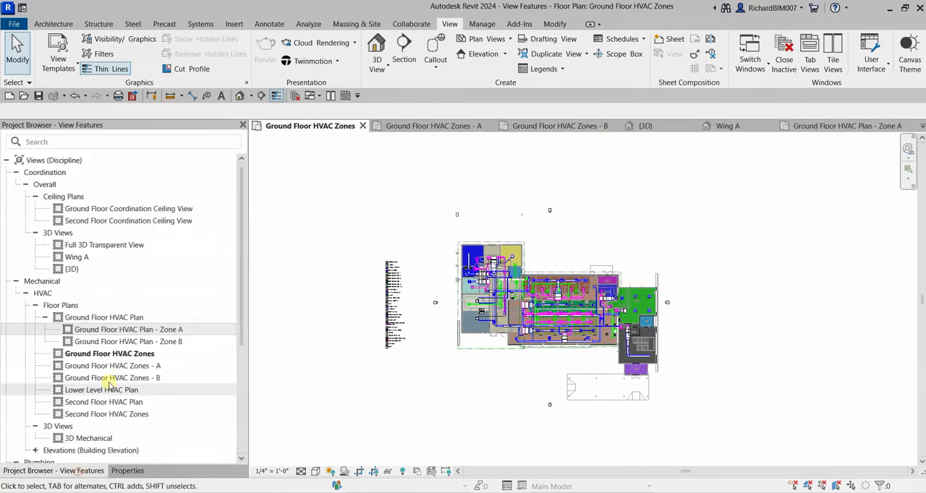
{"action": "double_click", "coordinate": [130, 319]}
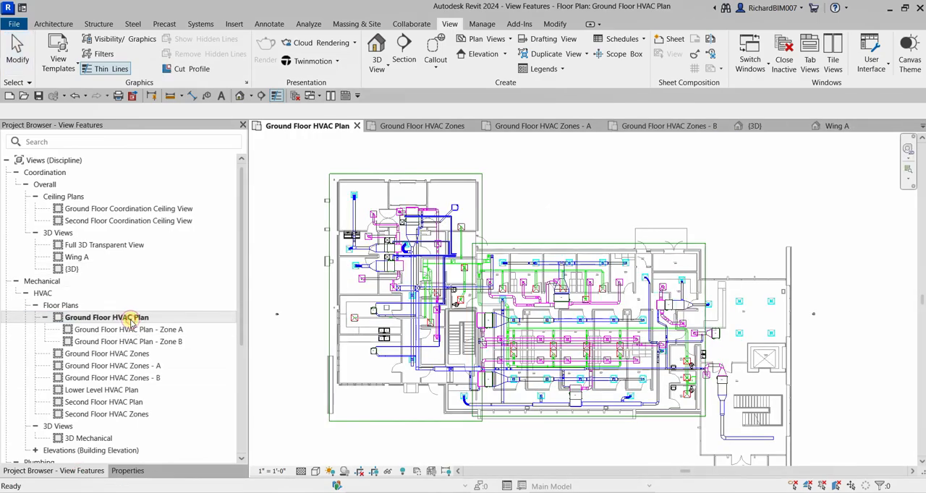
{"action": "left_click", "coordinate": [409, 174]}
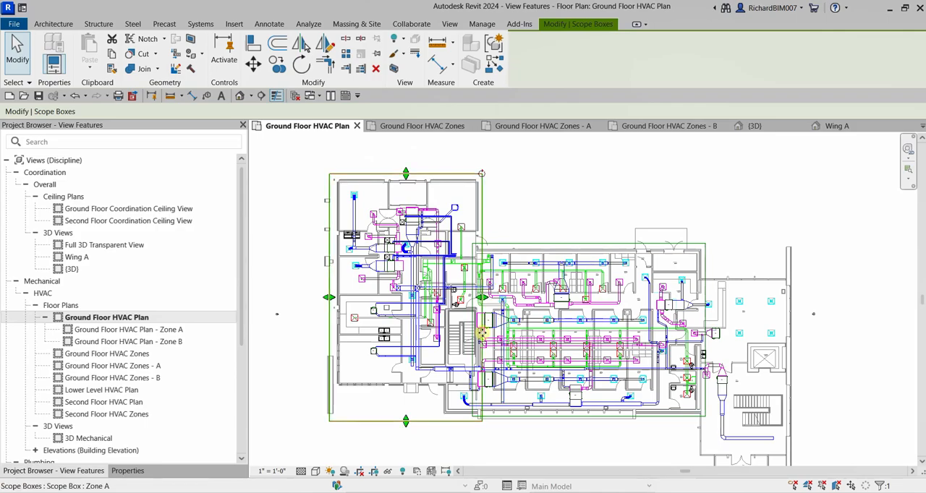
- Hide the crop boundary element in the Ground Floor HVAC Plan - Zone A view
{"action": "double_click", "coordinate": [139, 331]}
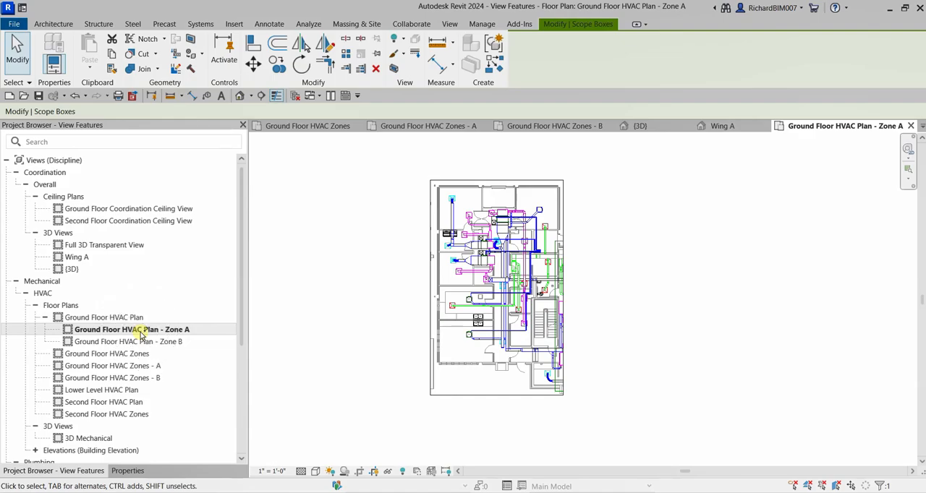
{"action": "scroll", "coordinate": [492, 169], "scroll_direction": "up", "scroll_amount": 4}
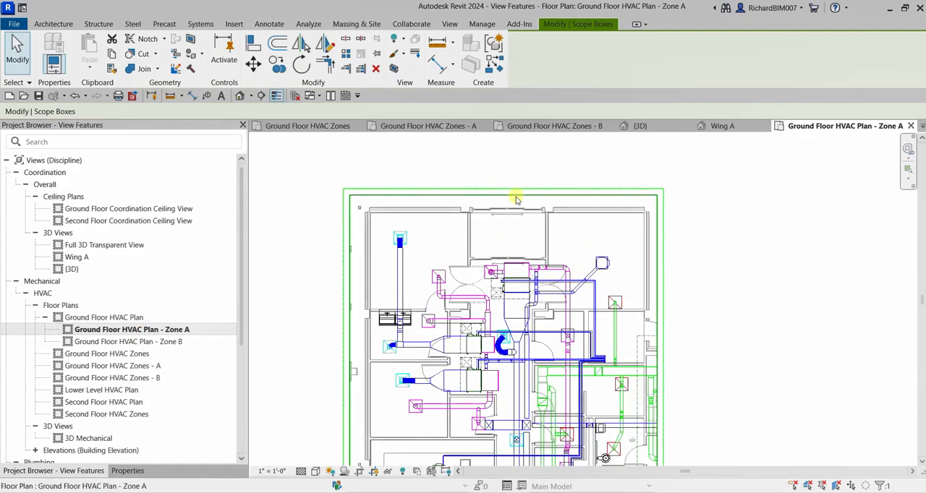
{"action": "left_click", "coordinate": [521, 195]}
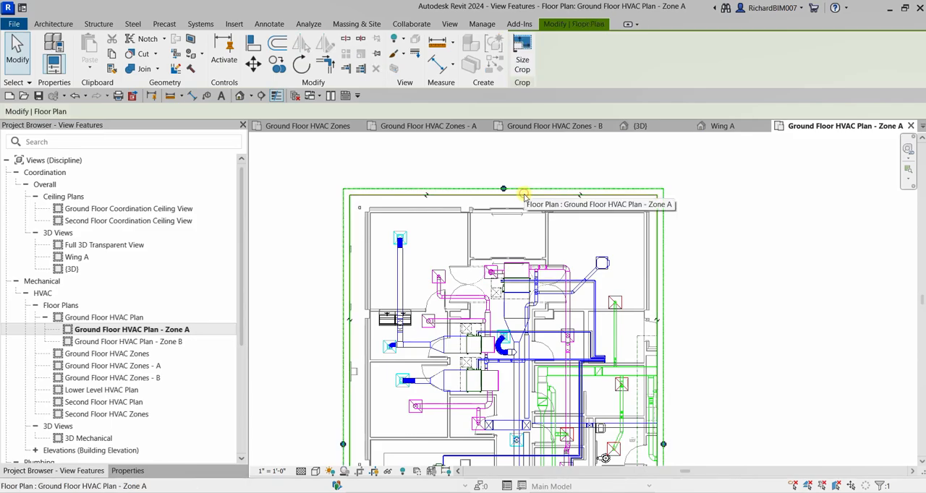
{"action": "right_click", "coordinate": [523, 193]}
{"action": "mouse_move", "coordinate": [600, 254]}
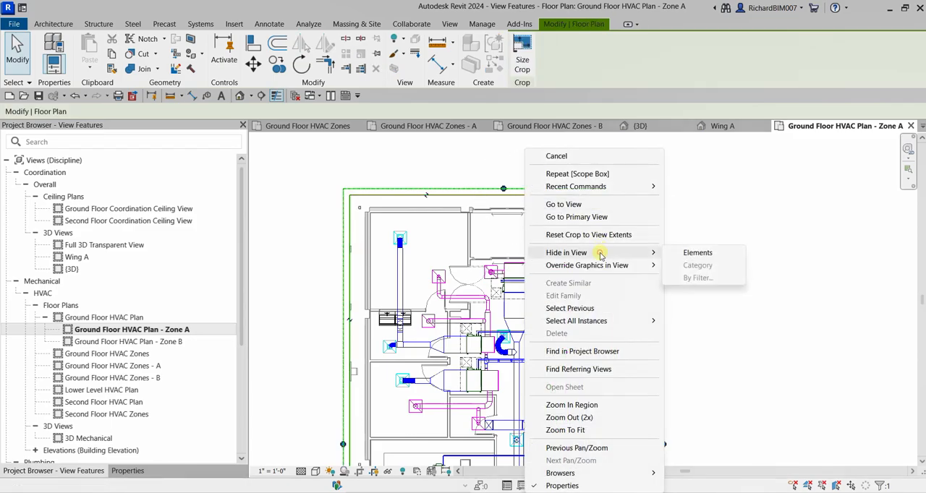
{"action": "left_click", "coordinate": [700, 254]}
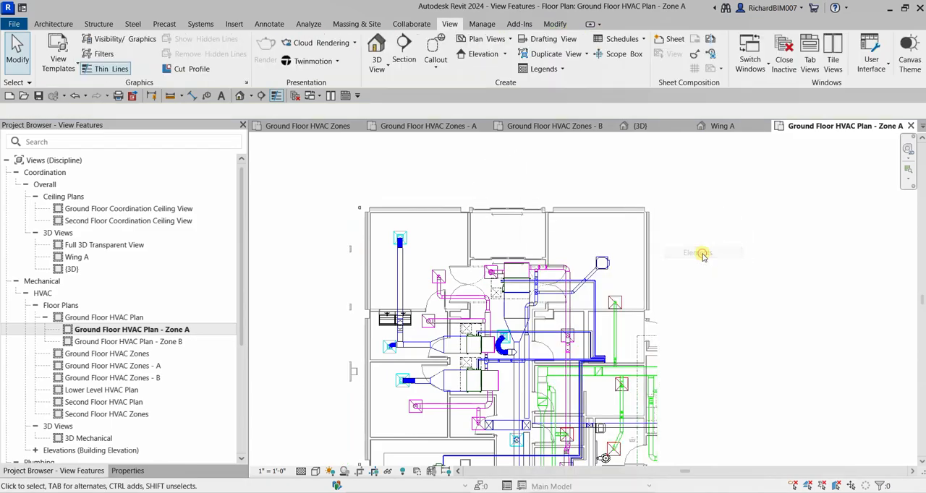
{"action": "scroll", "coordinate": [712, 246], "scroll_direction": "down", "scroll_amount": 2}
{"action": "middle_click", "coordinate": [713, 244]}
{"action": "middle_click", "coordinate": [714, 243]}
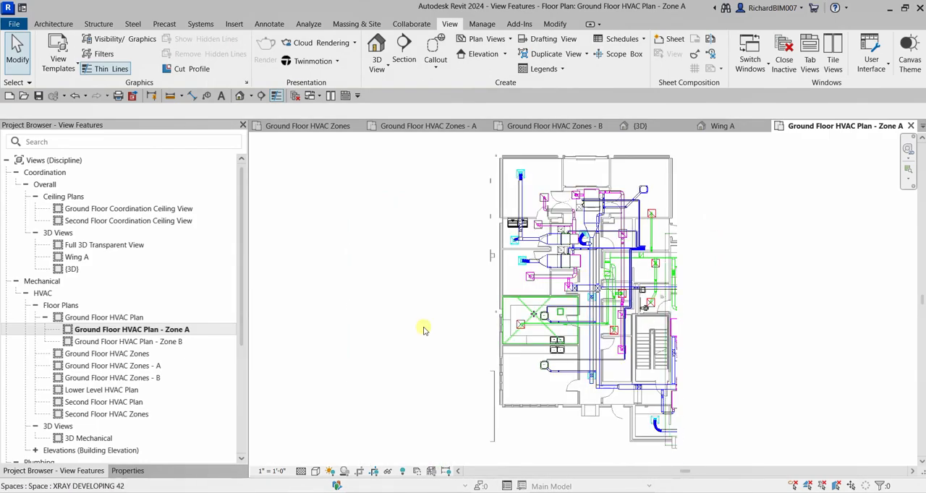
- Assign the Zone B scope box to the Ground Floor HVAC Plan - Zone B view
{"action": "double_click", "coordinate": [155, 342]}
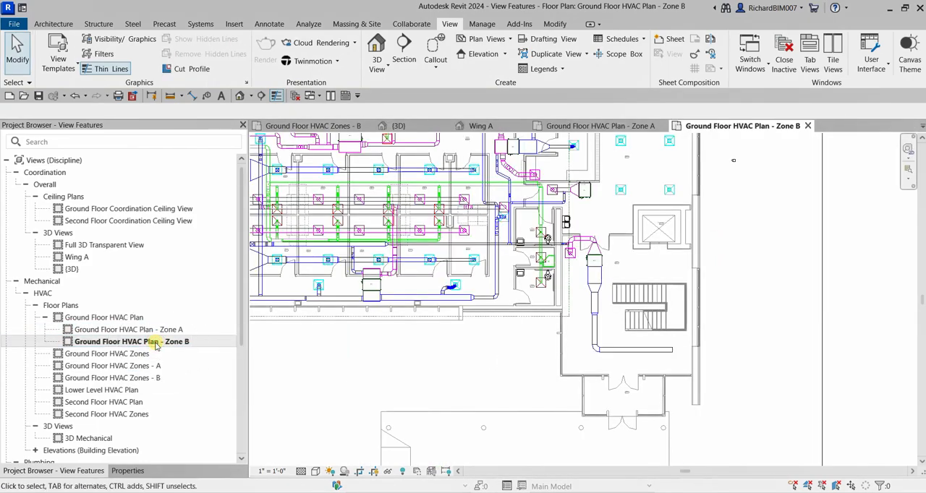
{"action": "scroll", "coordinate": [466, 341], "scroll_direction": "down", "scroll_amount": 4}
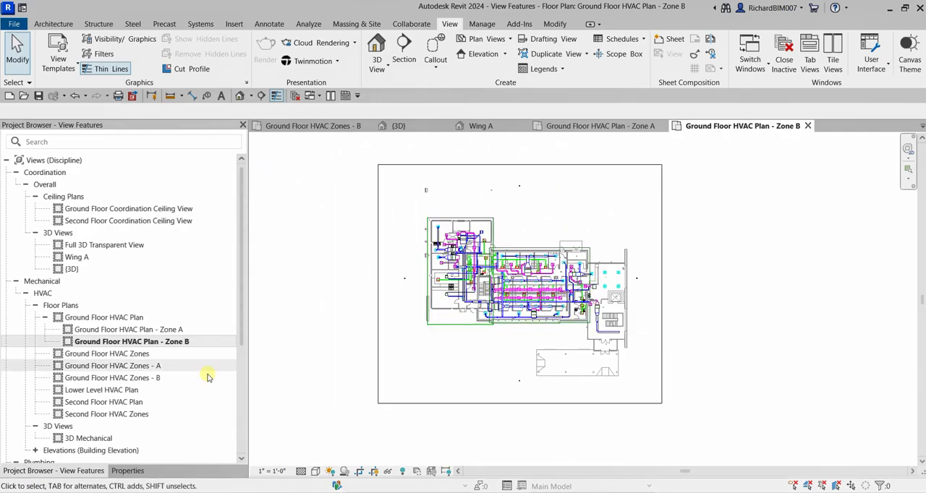
{"action": "left_click", "coordinate": [128, 471]}
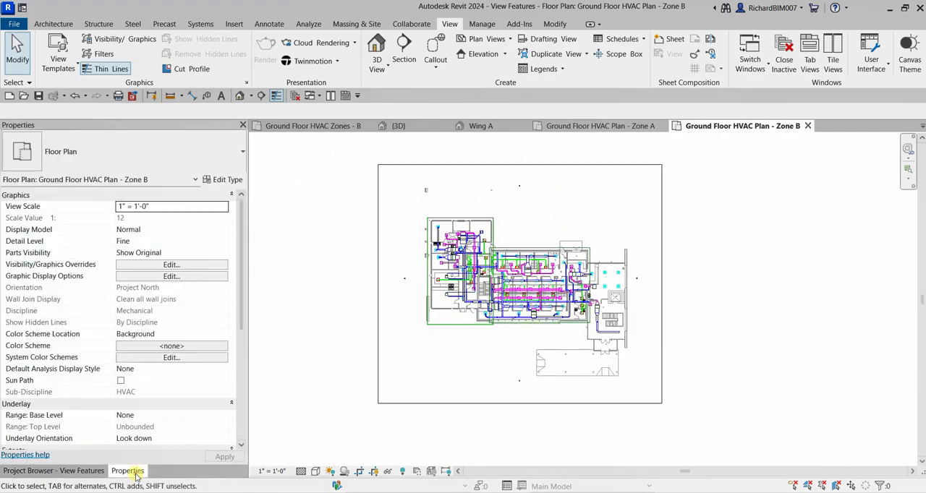
{"action": "scroll", "coordinate": [172, 399], "scroll_direction": "down", "scroll_amount": 4}
{"action": "left_click", "coordinate": [169, 392]}
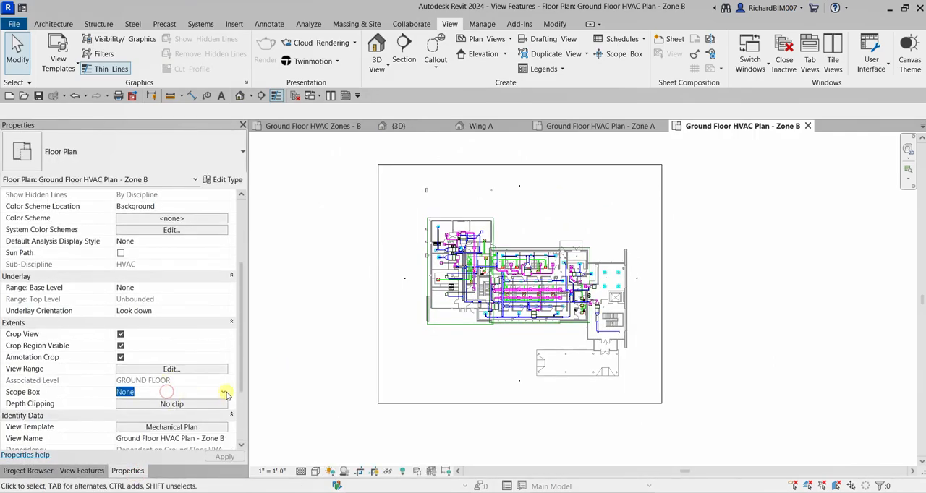
{"action": "left_click", "coordinate": [224, 392]}
{"action": "left_click", "coordinate": [133, 424]}
{"action": "left_click", "coordinate": [214, 458]}
{"action": "left_click", "coordinate": [221, 458]}
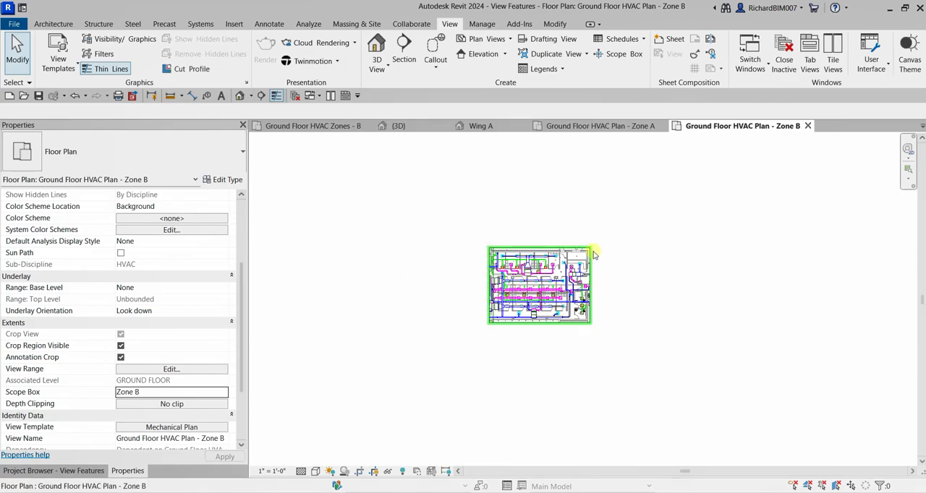
- Hide the crop boundary element in the Ground Floor HVAC Plan - Zone B view
{"action": "scroll", "coordinate": [595, 253], "scroll_direction": "up", "scroll_amount": 2}
{"action": "scroll", "coordinate": [551, 237], "scroll_direction": "up", "scroll_amount": 3}
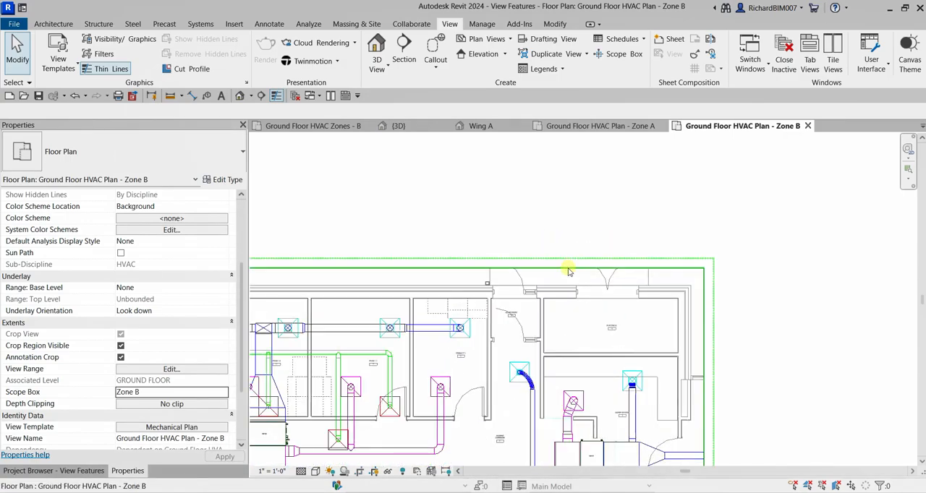
{"action": "left_click", "coordinate": [568, 266]}
{"action": "right_click", "coordinate": [568, 269]}
{"action": "mouse_move", "coordinate": [586, 253]}
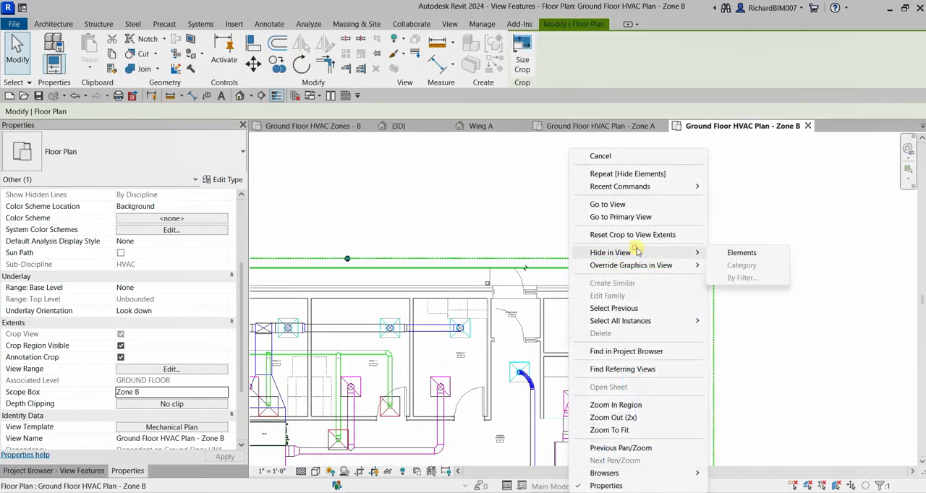
{"action": "left_click", "coordinate": [739, 254]}
{"action": "middle_click", "coordinate": [744, 250]}
{"action": "middle_click", "coordinate": [744, 250]}
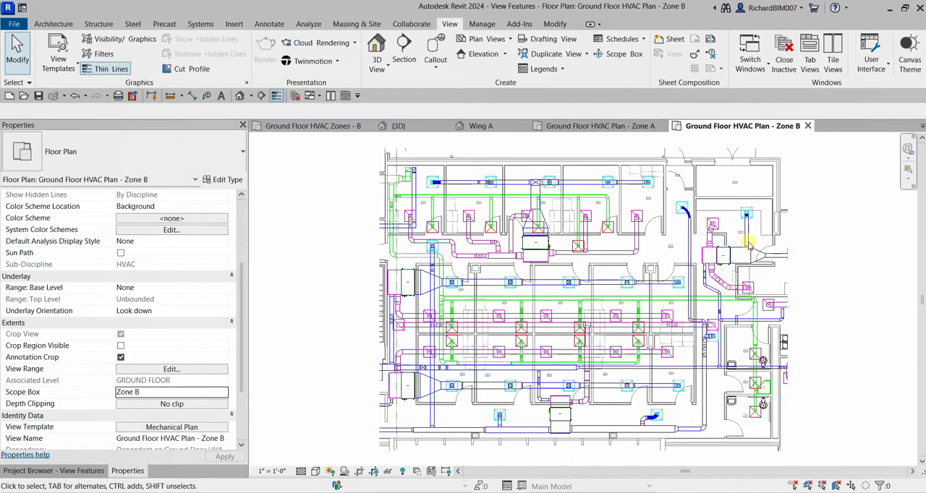
- Open the default 3D view and examine the two zone scope boxes around the sectioned model
{"action": "left_click", "coordinate": [81, 471]}
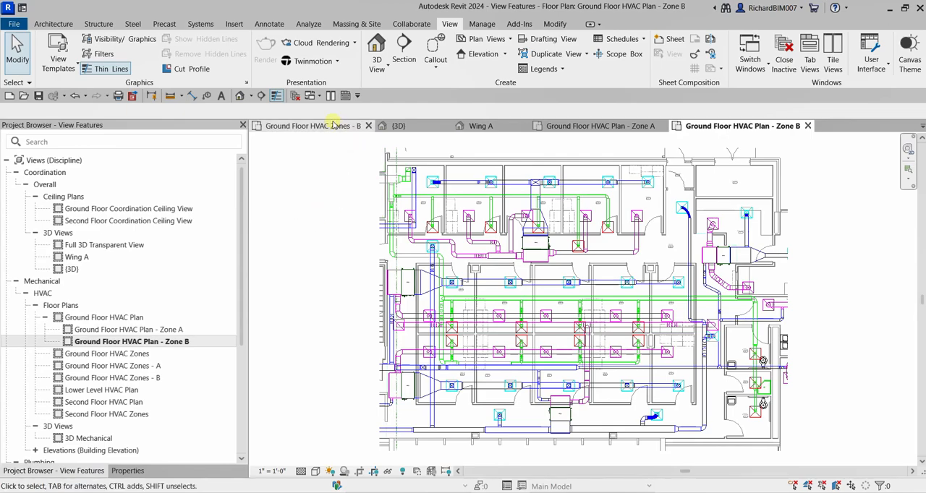
{"action": "left_click", "coordinate": [239, 97]}
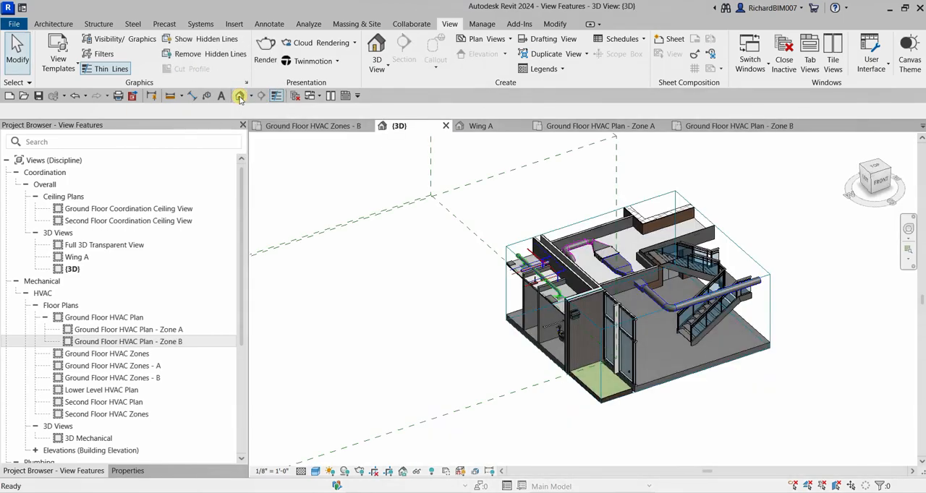
{"action": "scroll", "coordinate": [460, 304], "scroll_direction": "down", "scroll_amount": 5}
{"action": "middle_click_drag", "start_coordinate": [459, 303], "coordinate": [626, 311]}
{"action": "scroll", "coordinate": [574, 232], "scroll_direction": "down", "scroll_amount": 2}
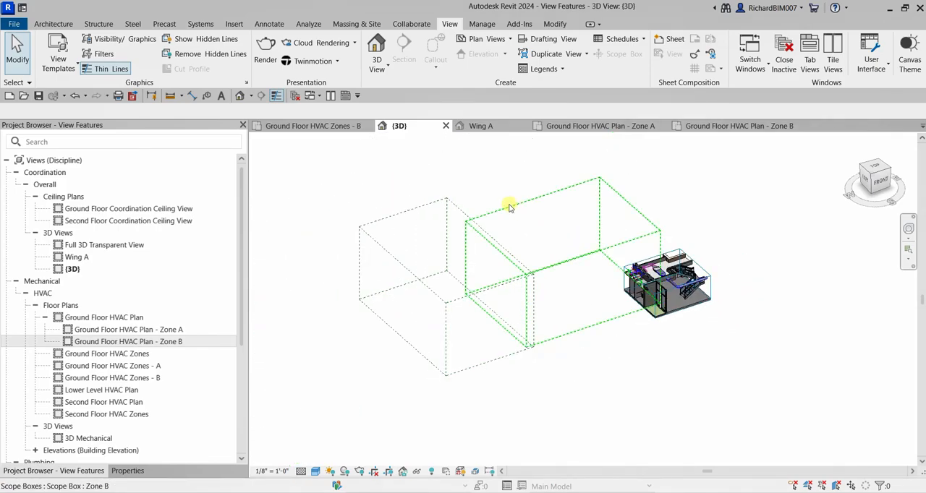
{"action": "left_click", "coordinate": [508, 208]}
{"action": "key", "text": "Escape"}
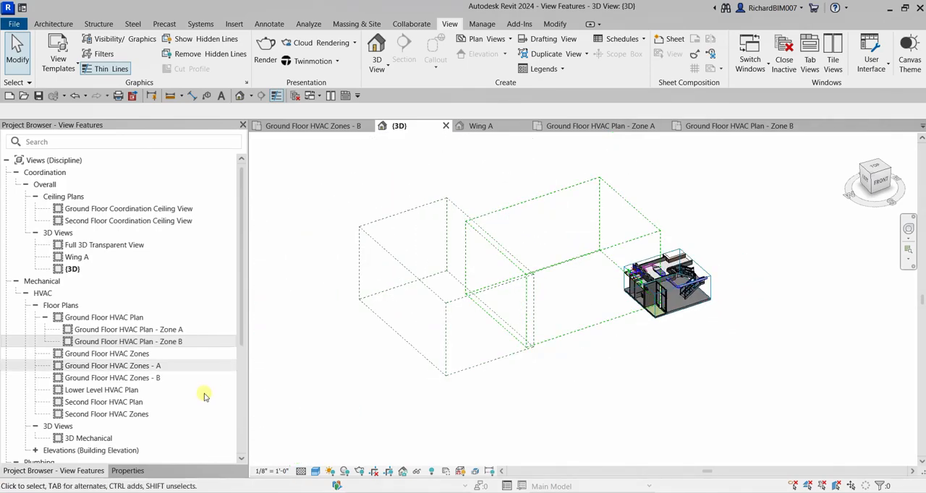
- Turn off the section box in the {3D} view and orbit to see the whole building from behind
{"action": "left_click", "coordinate": [129, 472]}
{"action": "scroll", "coordinate": [109, 279], "scroll_direction": "down", "scroll_amount": 2}
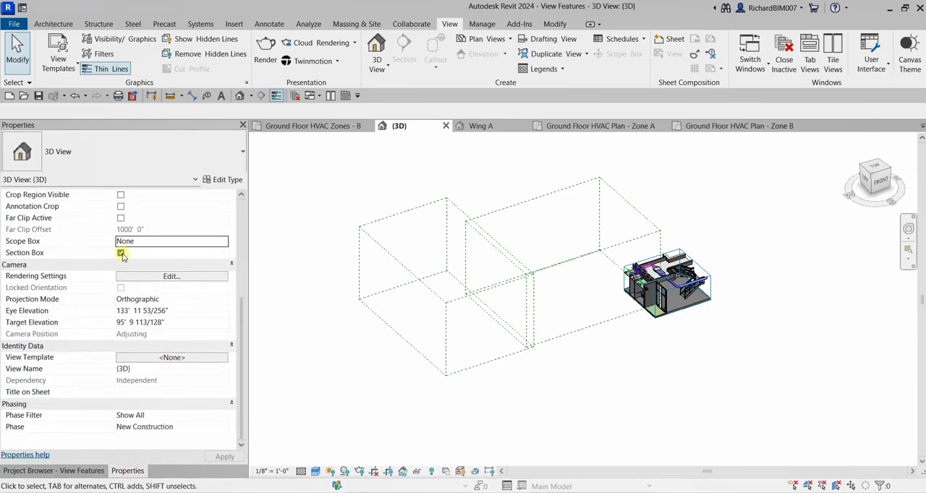
{"action": "left_click", "coordinate": [121, 253]}
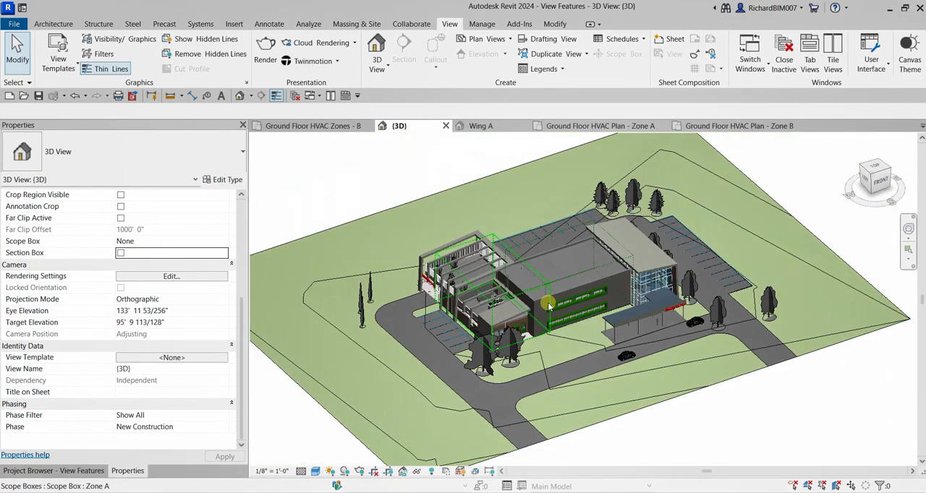
{"action": "middle_click_drag", "start_coordinate": [547, 306], "coordinate": [832, 314], "text": "shift"}
{"action": "left_click", "coordinate": [72, 471]}
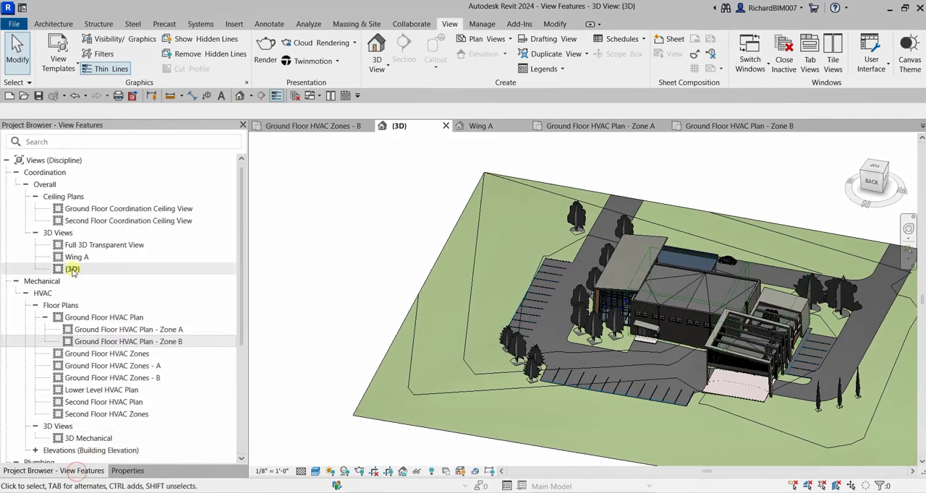
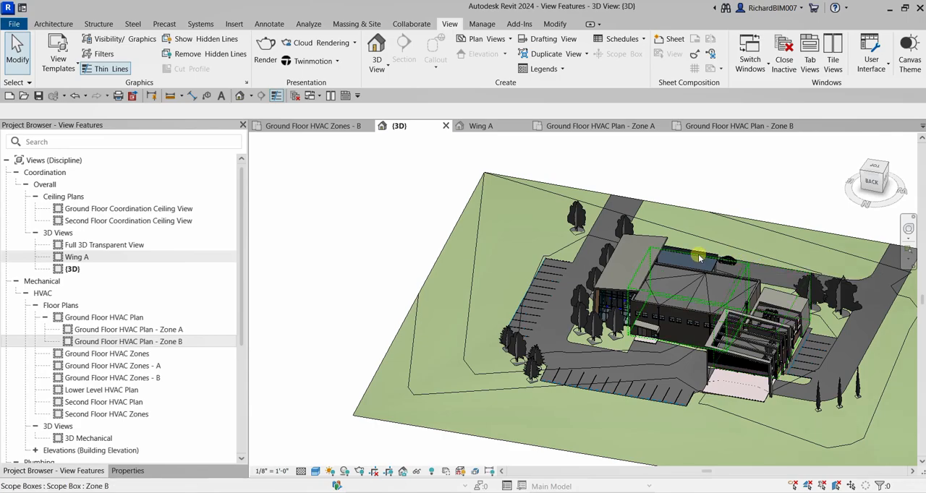
- Duplicate the {3D} view twice to create the copies {3D} Copy 1 and {3D} Copy 2
{"action": "right_click", "coordinate": [72, 273]}
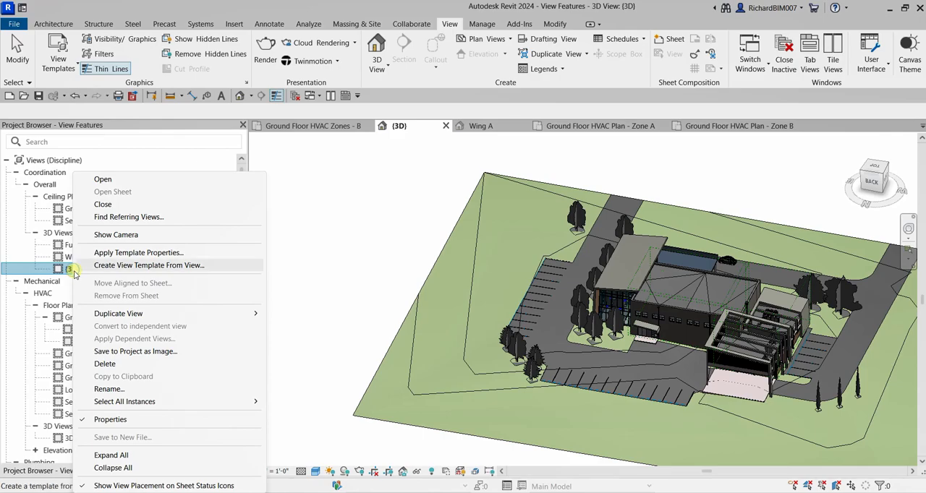
{"action": "mouse_move", "coordinate": [234, 316]}
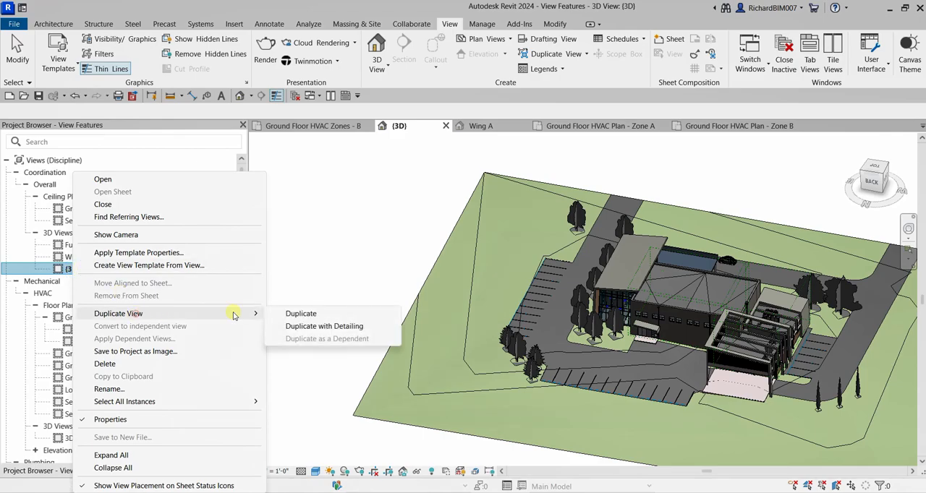
{"action": "left_click", "coordinate": [295, 316]}
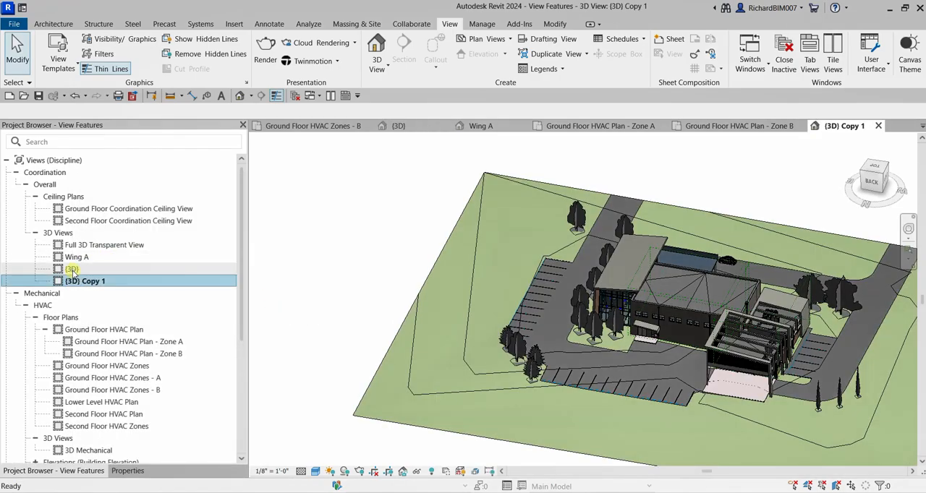
{"action": "right_click", "coordinate": [71, 269]}
{"action": "mouse_move", "coordinate": [132, 314]}
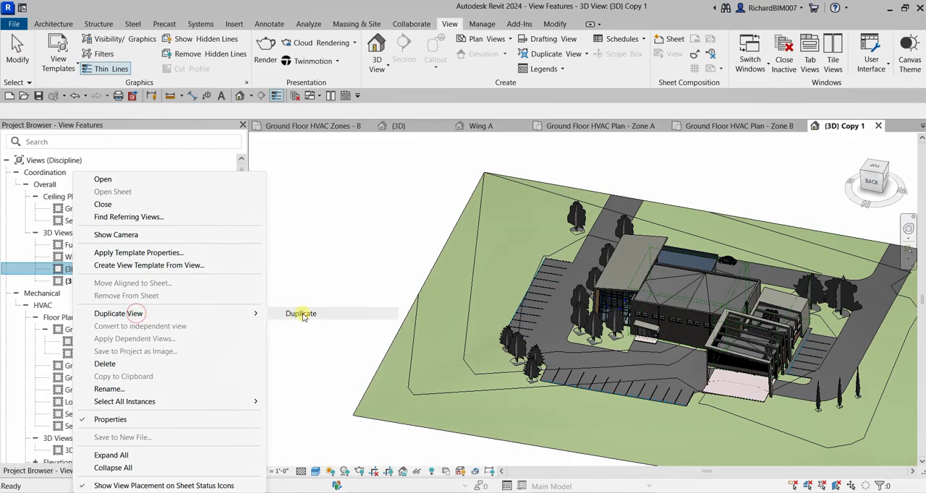
{"action": "left_click", "coordinate": [297, 315]}
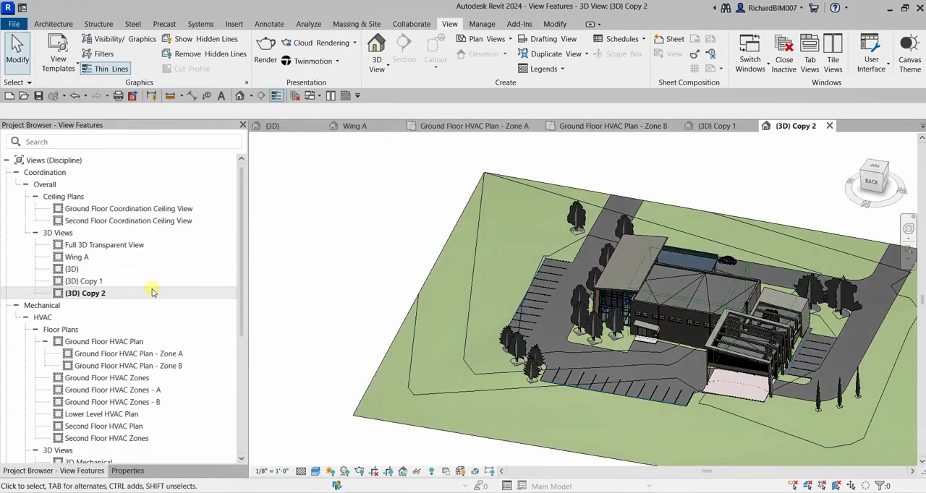
- Open the {3D} Copy 1 view and assign the Zone A scope box to it
{"action": "double_click", "coordinate": [91, 282]}
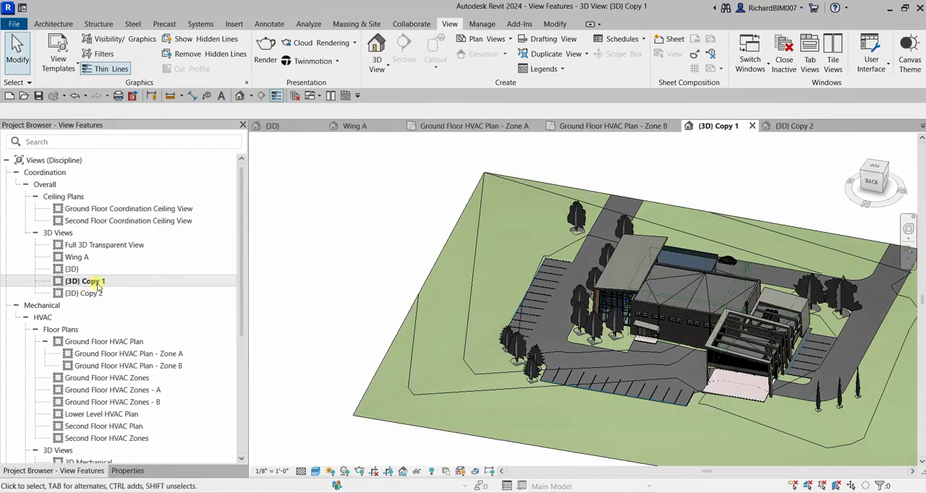
{"action": "left_click", "coordinate": [127, 471]}
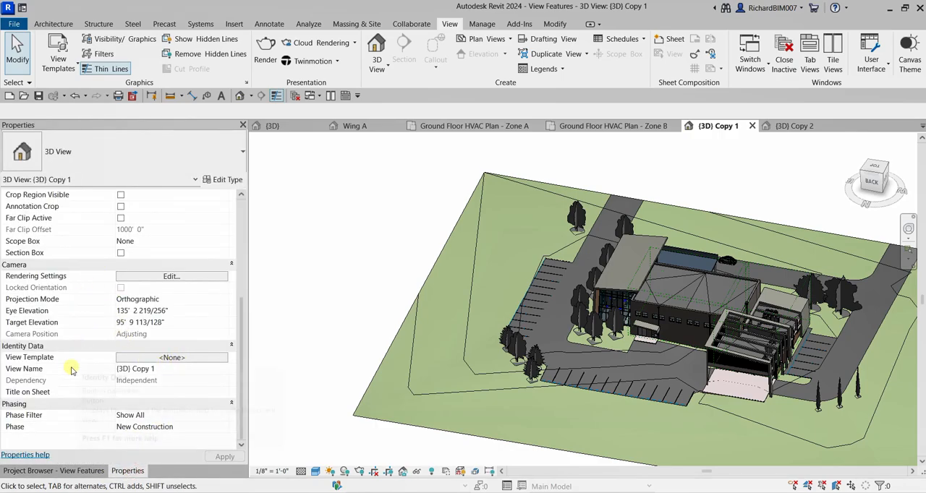
{"action": "scroll", "coordinate": [143, 353], "scroll_direction": "up", "scroll_amount": 3}
{"action": "left_click", "coordinate": [217, 299]}
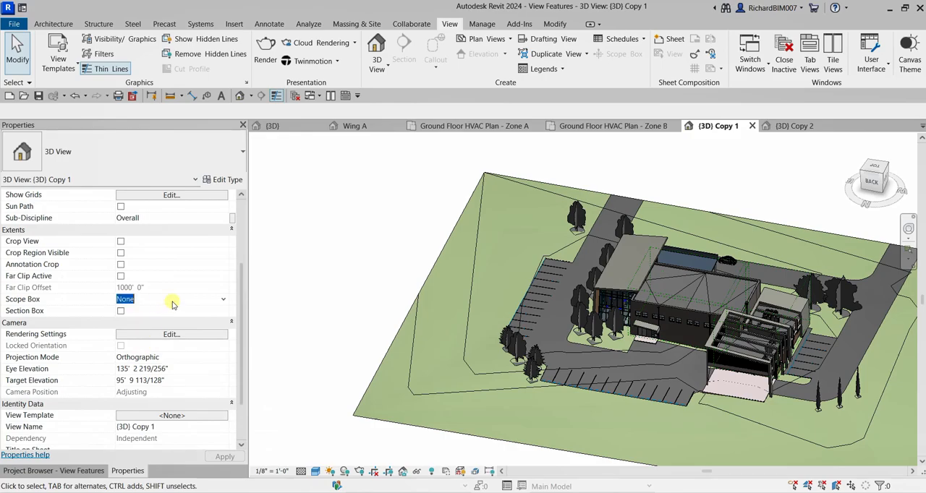
{"action": "left_click", "coordinate": [223, 299]}
{"action": "left_click", "coordinate": [149, 321]}
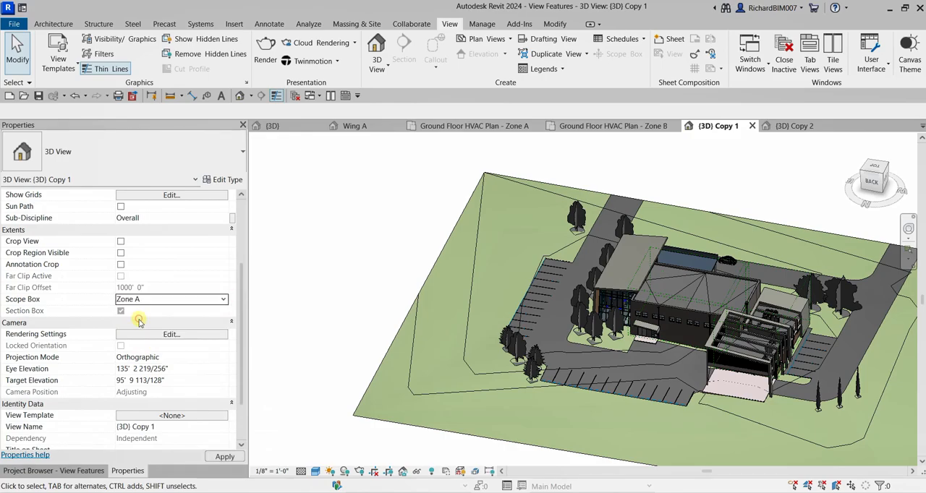
{"action": "left_click", "coordinate": [223, 458]}
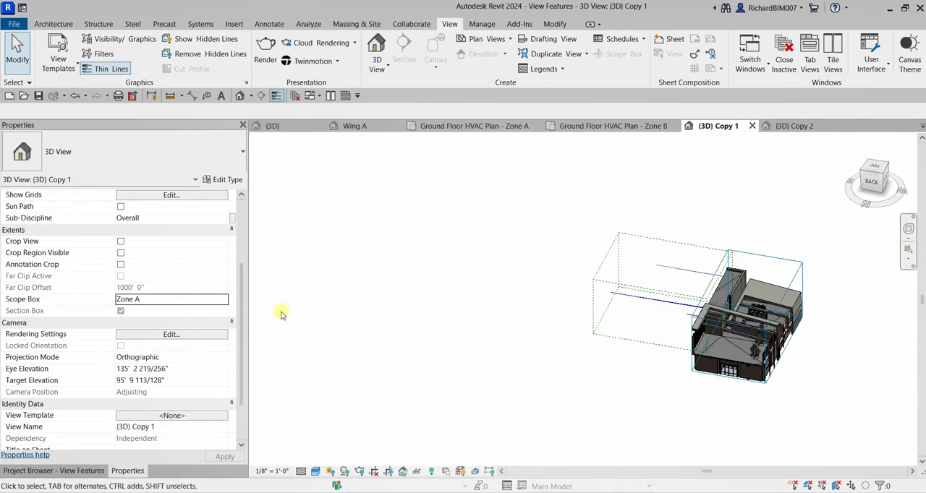
- Open the {3D} Copy 2 view and assign the Zone B scope box to it
{"action": "left_click", "coordinate": [72, 471]}
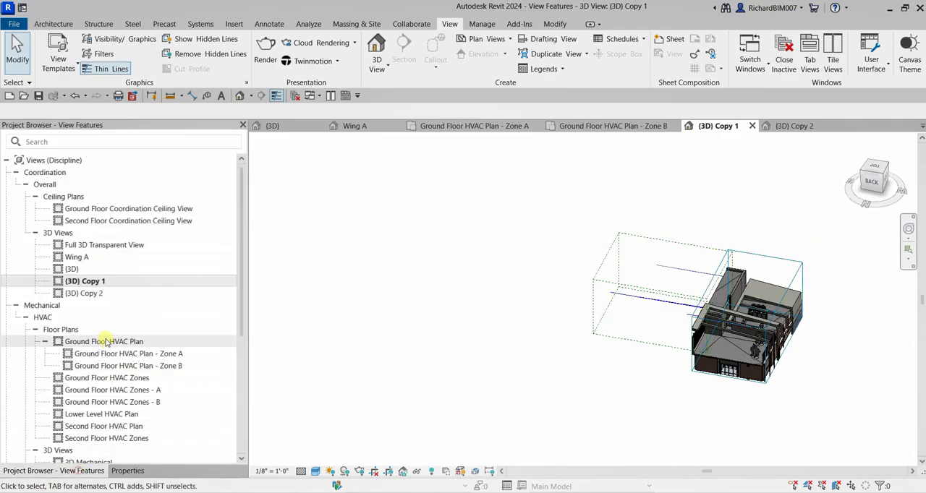
{"action": "left_click", "coordinate": [91, 295]}
{"action": "double_click", "coordinate": [92, 297]}
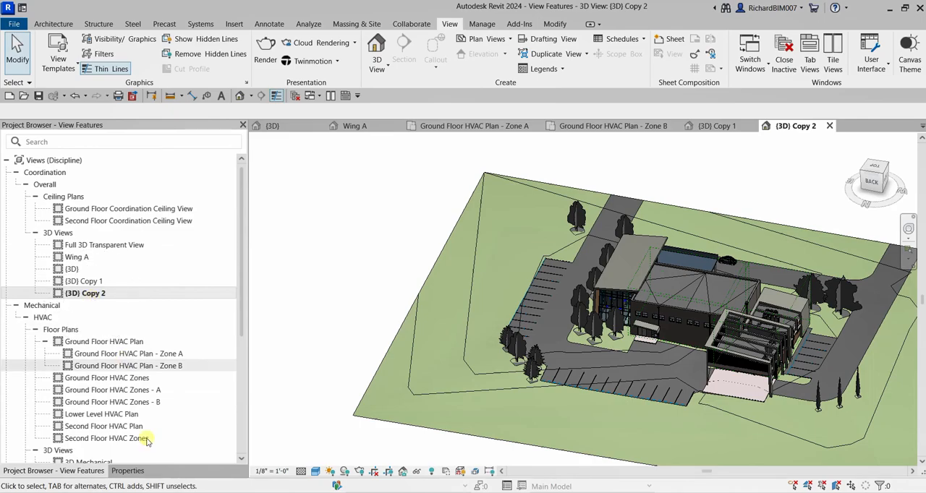
{"action": "left_click", "coordinate": [128, 470]}
{"action": "left_click", "coordinate": [197, 299]}
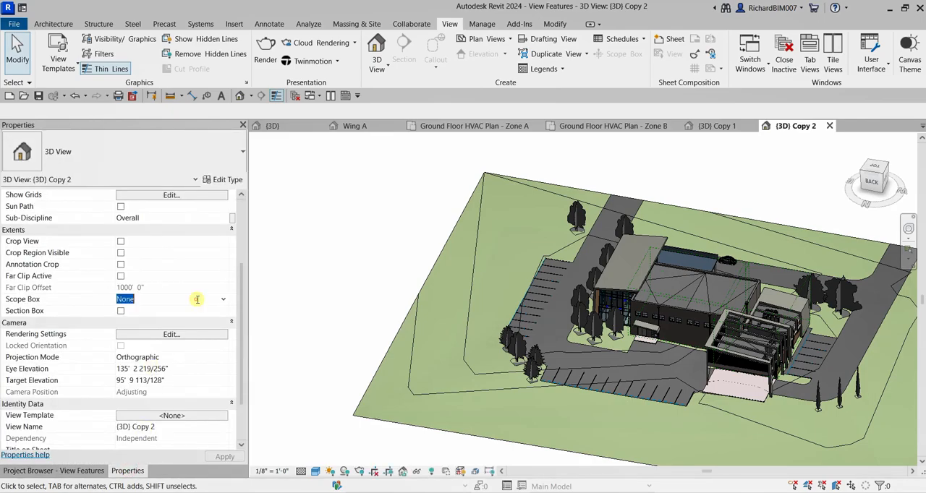
{"action": "left_click", "coordinate": [225, 302]}
{"action": "left_click", "coordinate": [138, 331]}
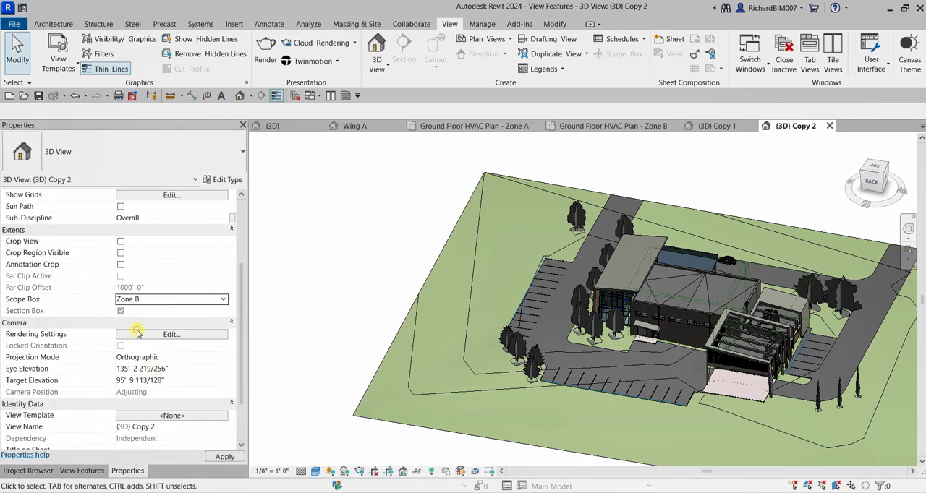
{"action": "middle_click_drag", "start_coordinate": [331, 257], "coordinate": [608, 215], "text": "shift"}
{"action": "scroll", "coordinate": [608, 216], "scroll_direction": "up", "scroll_amount": 2}
{"action": "middle_click_drag", "start_coordinate": [593, 258], "coordinate": [618, 257]}
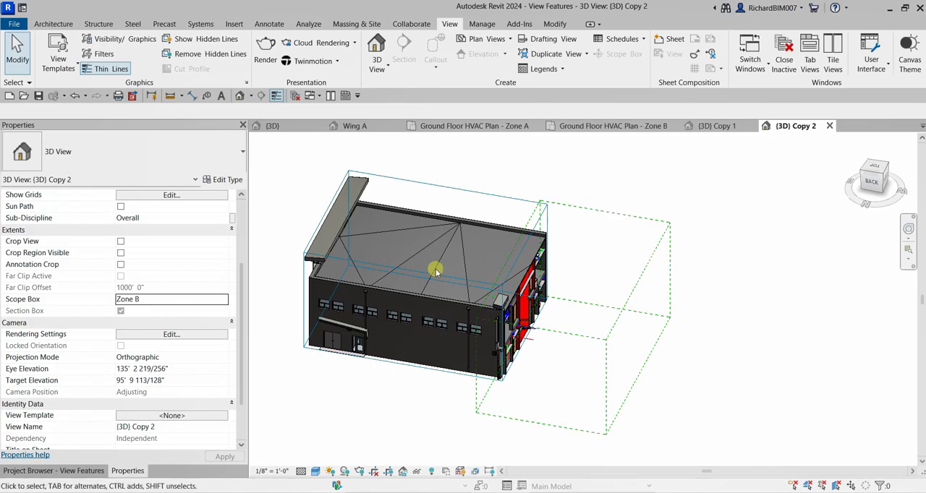
{"action": "middle_click_drag", "start_coordinate": [586, 262], "coordinate": [649, 277]}
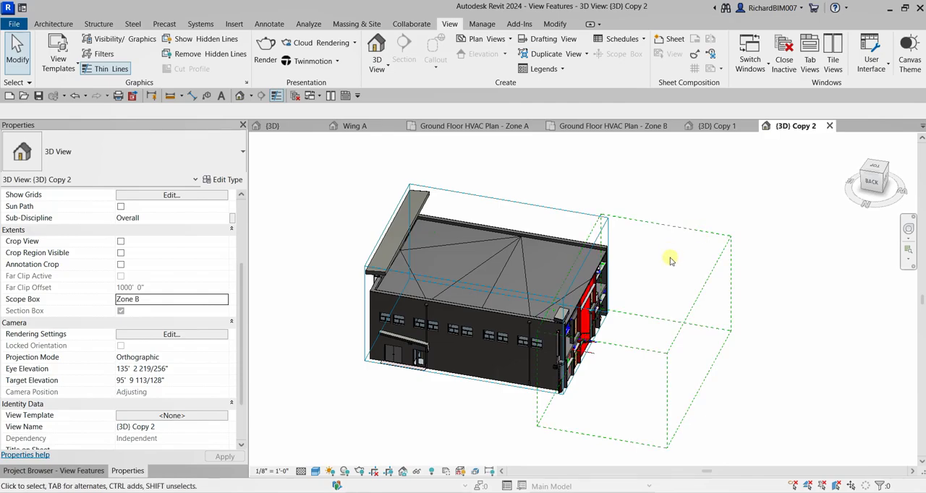
{"action": "scroll", "coordinate": [317, 268], "scroll_direction": "up", "scroll_amount": 4}
{"action": "scroll", "coordinate": [324, 266], "scroll_direction": "down", "scroll_amount": 5}
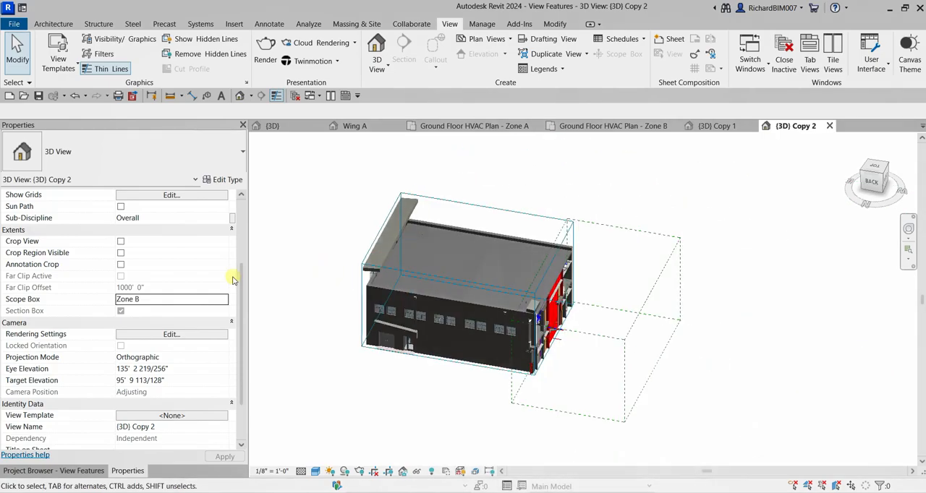
- Hide the Scope Boxes and Section Boxes annotation categories in the {3D} Copy 2 view through its visibility/graphics overrides
{"action": "left_click_drag", "start_coordinate": [242, 273], "coordinate": [251, 216]}
{"action": "left_click", "coordinate": [192, 254]}
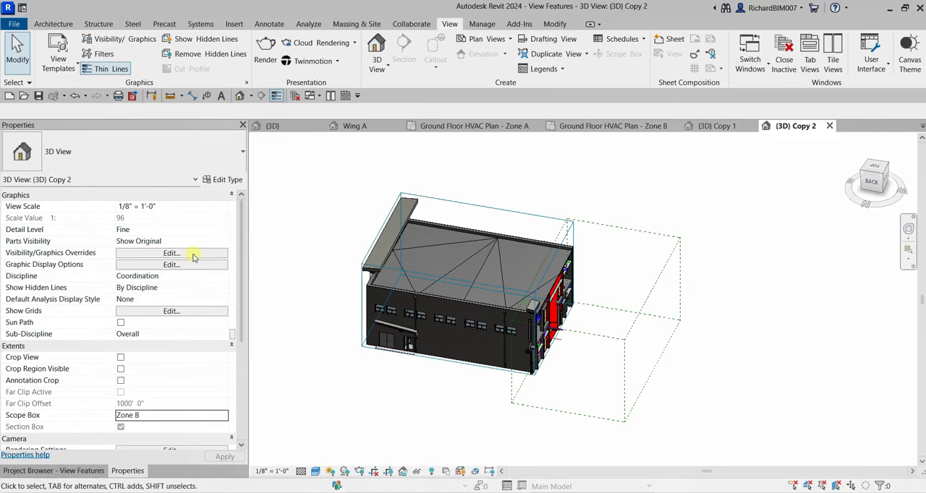
{"action": "left_click", "coordinate": [193, 254]}
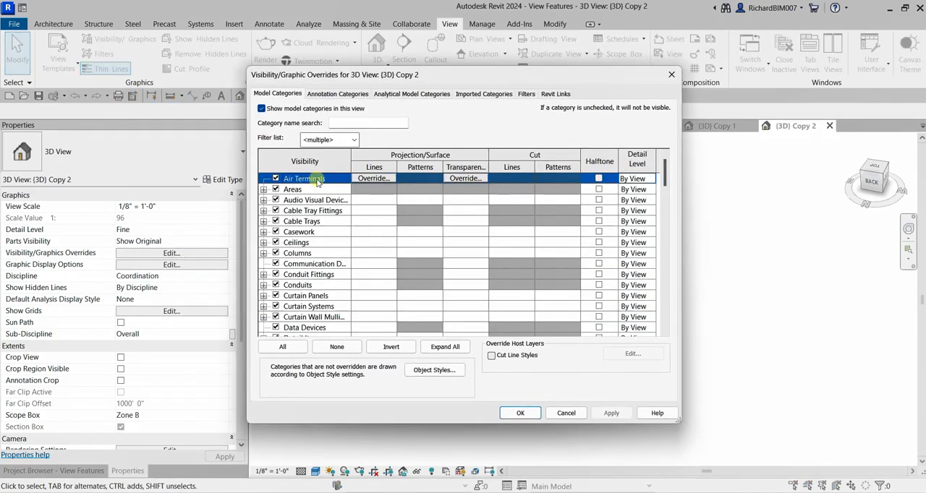
{"action": "left_click", "coordinate": [339, 95]}
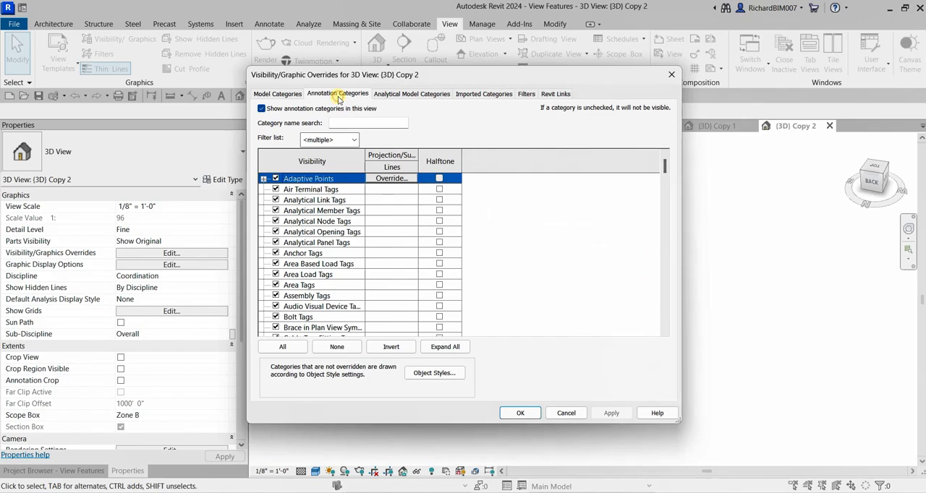
{"action": "left_click", "coordinate": [295, 264]}
{"action": "key", "text": "s"}
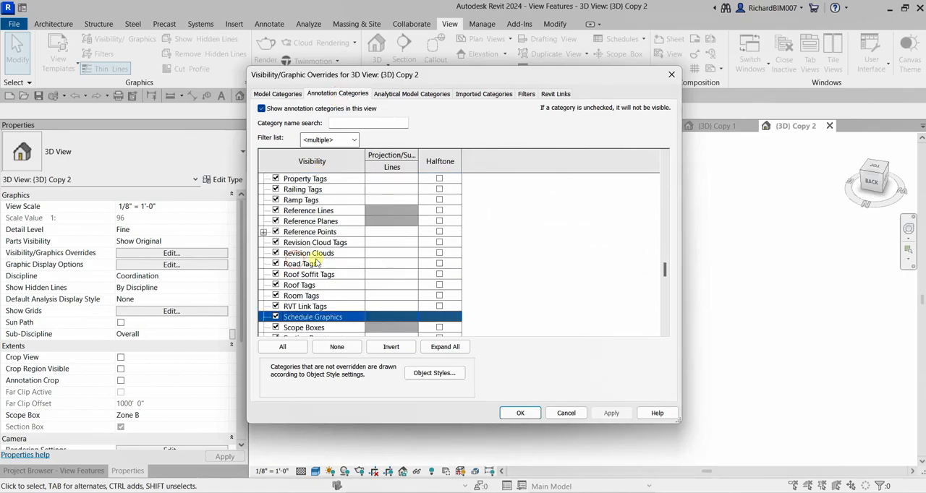
{"action": "scroll", "coordinate": [300, 263], "scroll_direction": "down", "scroll_amount": 4}
{"action": "left_click", "coordinate": [276, 285]}
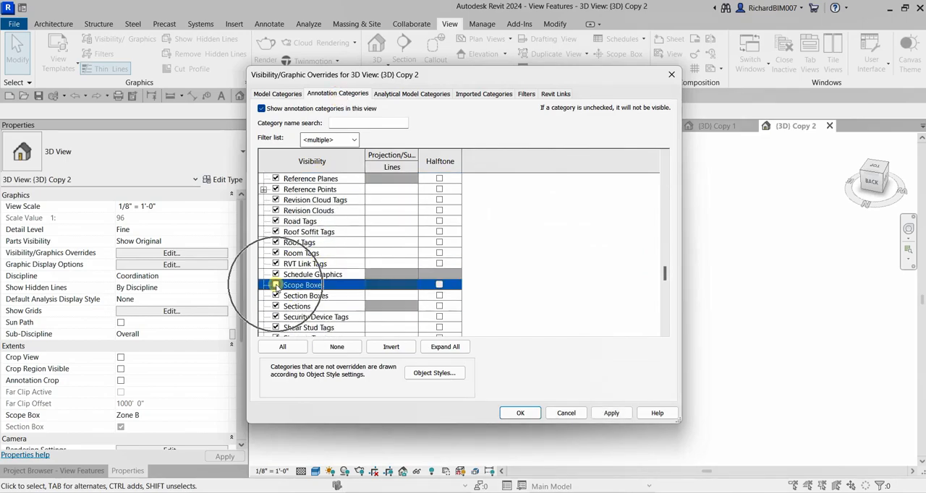
{"action": "left_click", "coordinate": [275, 296]}
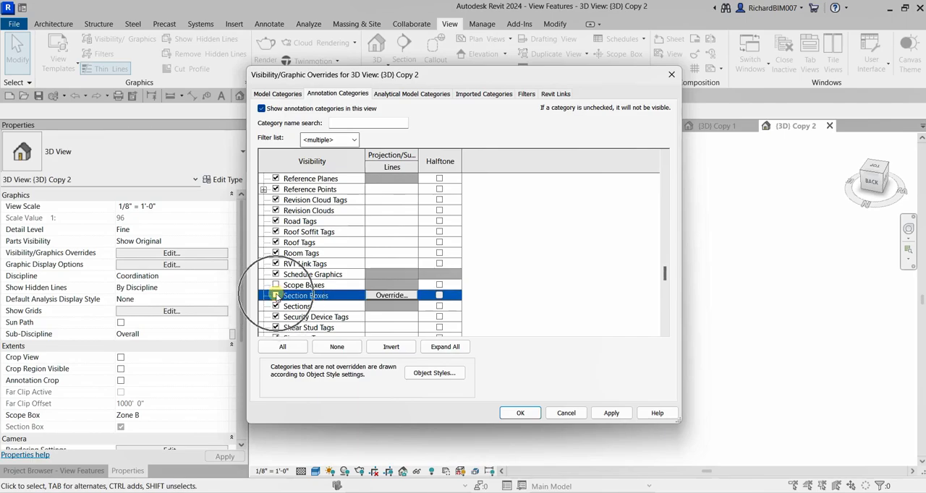
{"action": "left_click", "coordinate": [524, 413]}
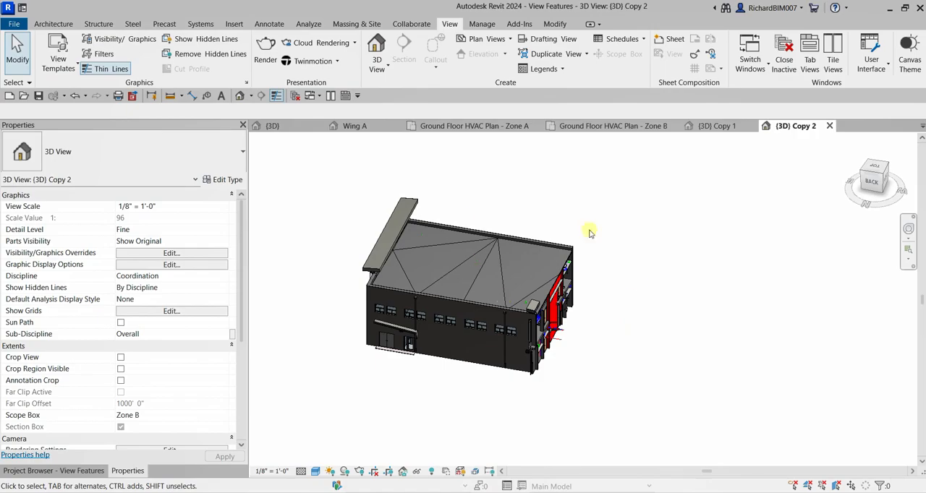
{"action": "middle_click_drag", "start_coordinate": [640, 323], "coordinate": [705, 239], "text": "shift"}
- Hide the Scope Boxes and Section Boxes annotation categories in the {3D} Copy 1 view through its visibility/graphics overrides
{"action": "left_click", "coordinate": [717, 126]}
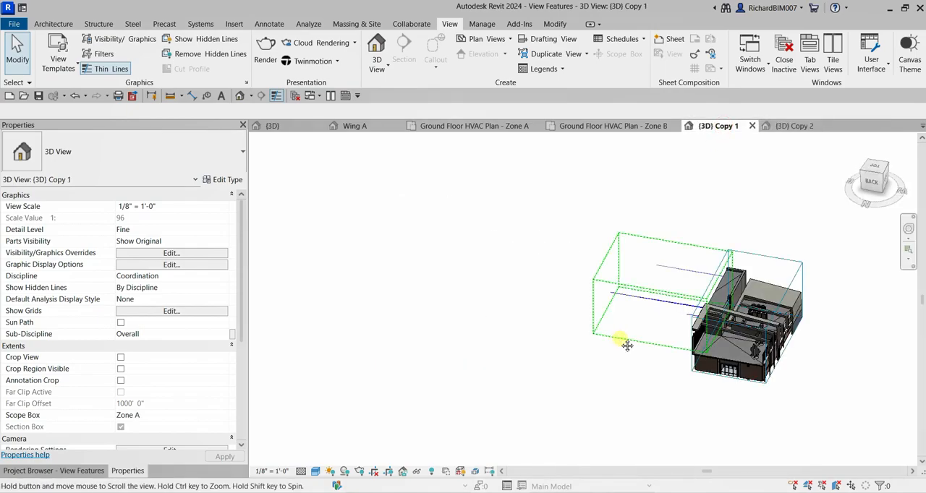
{"action": "middle_click_drag", "start_coordinate": [616, 338], "coordinate": [442, 337]}
{"action": "left_click", "coordinate": [186, 255]}
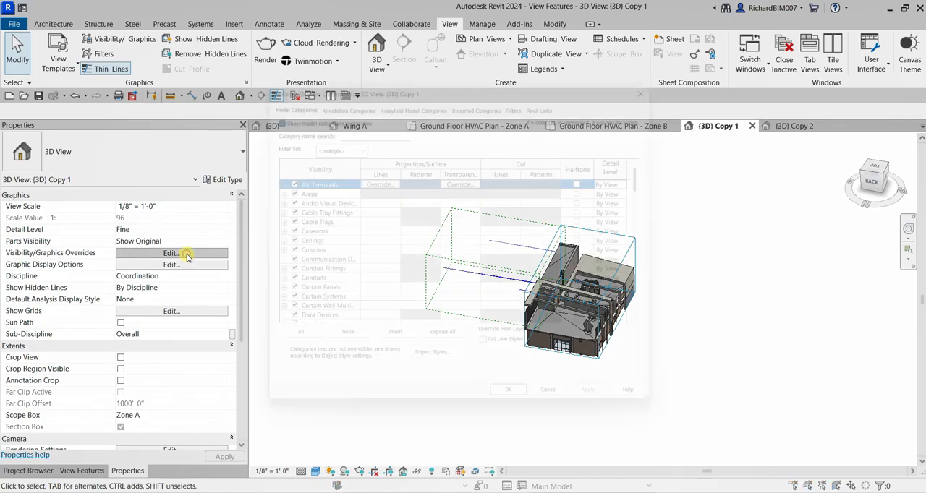
{"action": "left_click", "coordinate": [332, 96]}
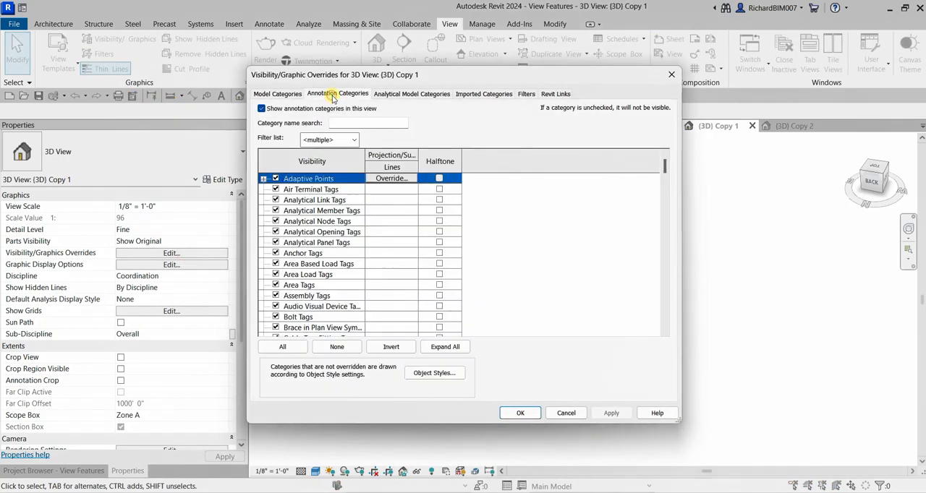
{"action": "left_click", "coordinate": [304, 275]}
{"action": "key", "text": "s"}
{"action": "scroll", "coordinate": [304, 279], "scroll_direction": "down", "scroll_amount": 1}
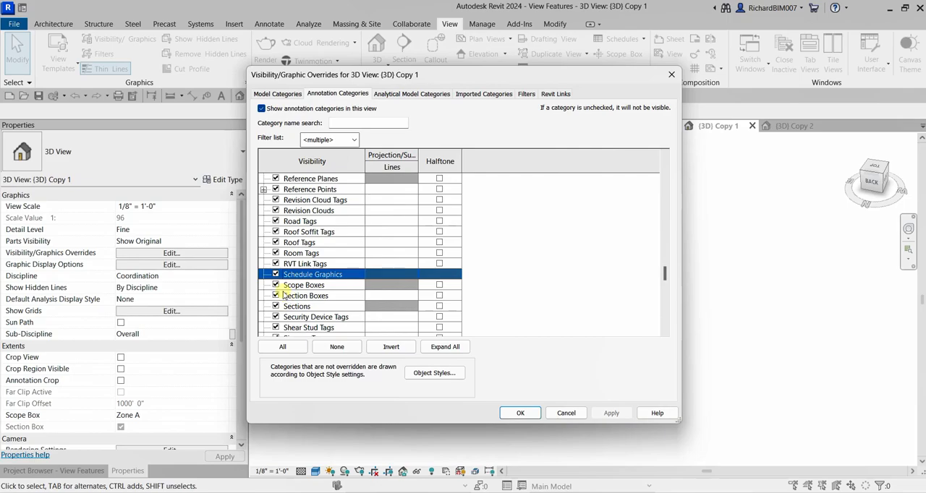
{"action": "left_click", "coordinate": [275, 286]}
{"action": "left_click", "coordinate": [276, 296]}
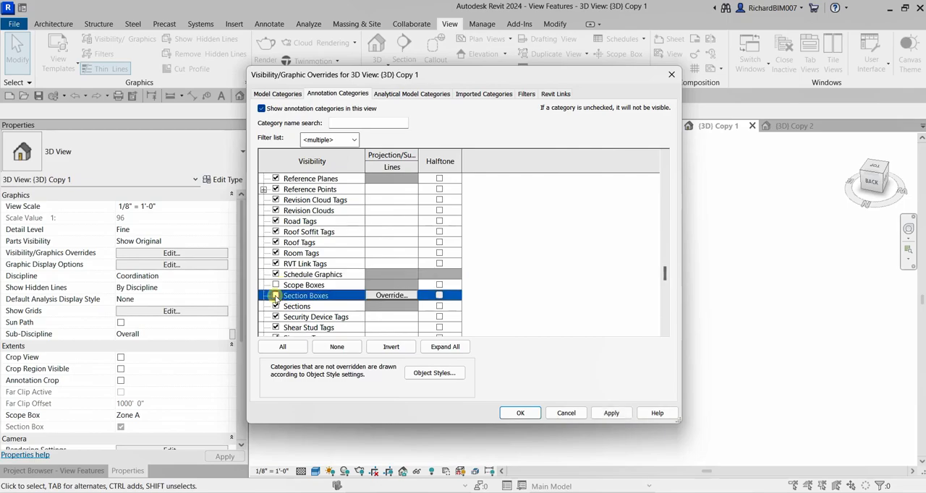
{"action": "left_click", "coordinate": [520, 413]}
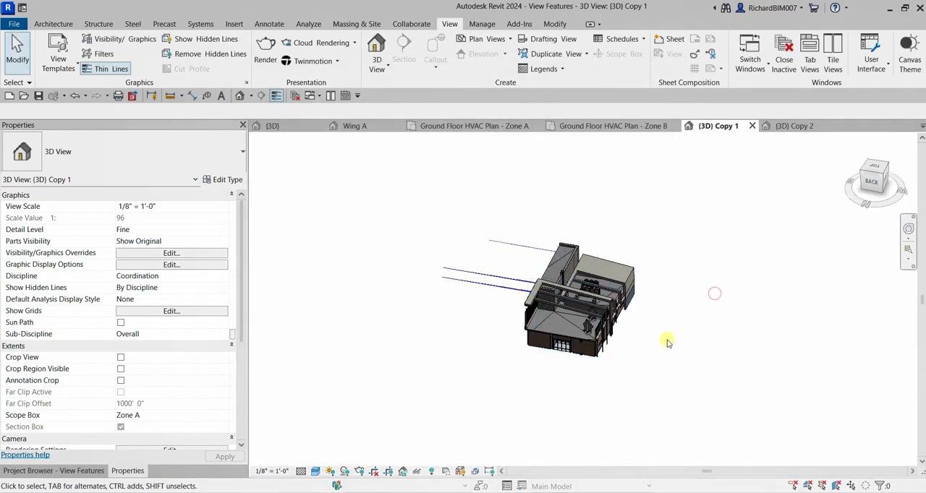
{"action": "middle_click_drag", "start_coordinate": [656, 337], "coordinate": [637, 339], "text": "shift"}
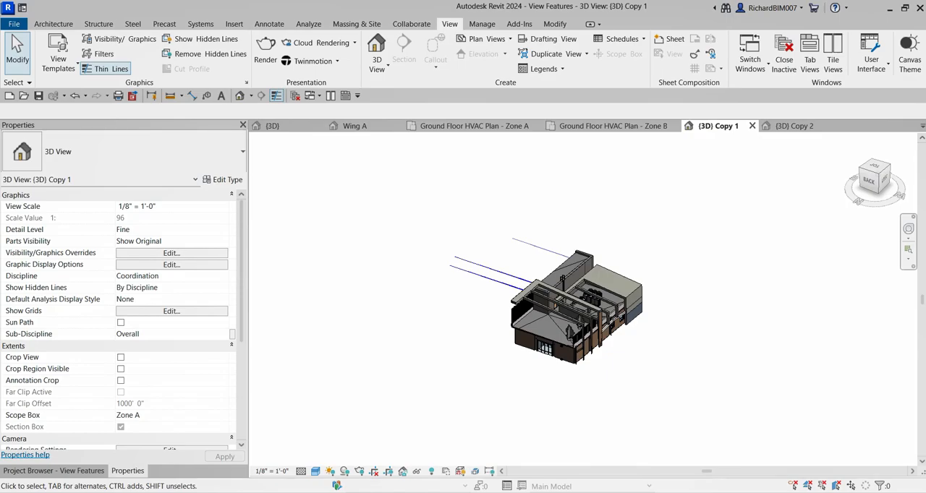
{"action": "scroll", "coordinate": [603, 311], "scroll_direction": "up", "scroll_amount": 2}
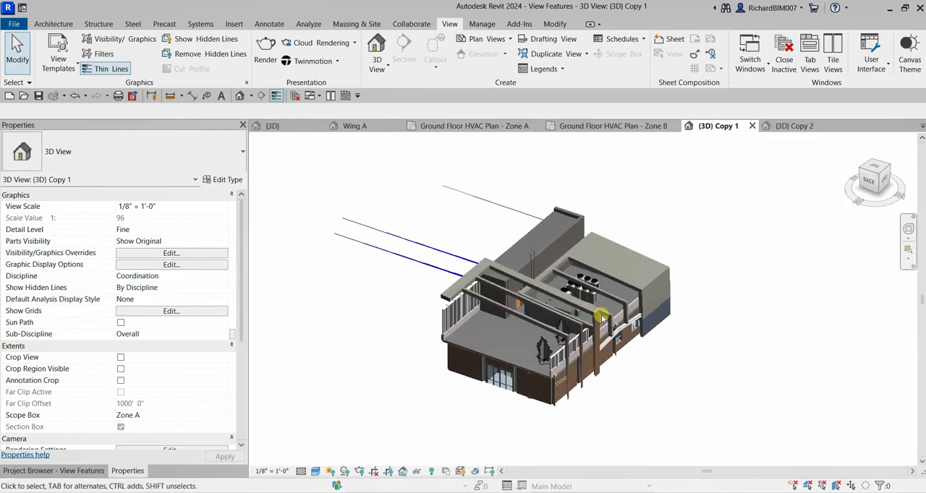
{"action": "middle_click_drag", "start_coordinate": [587, 319], "coordinate": [627, 275]}
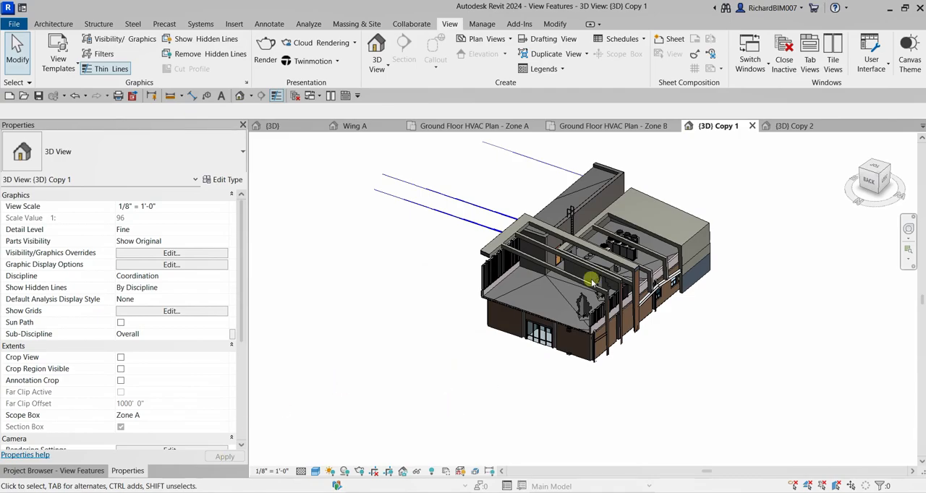
{"action": "scroll", "coordinate": [576, 286], "scroll_direction": "down", "scroll_amount": 2}
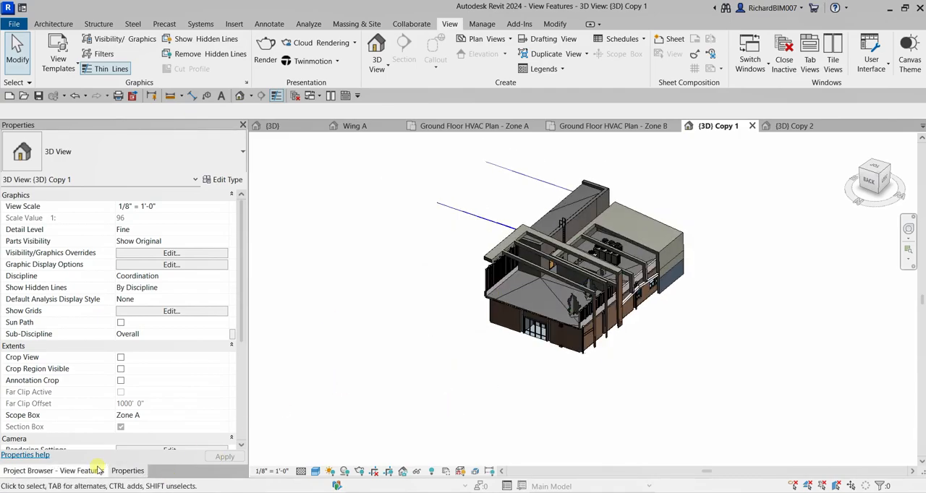
- Open the {3D} view and inspect the Zone A and Zone B scope boxes around the building
{"action": "left_click", "coordinate": [283, 125]}
{"action": "middle_click_drag", "start_coordinate": [730, 280], "coordinate": [598, 256]}
{"action": "scroll", "coordinate": [598, 256], "scroll_direction": "up", "scroll_amount": 2}
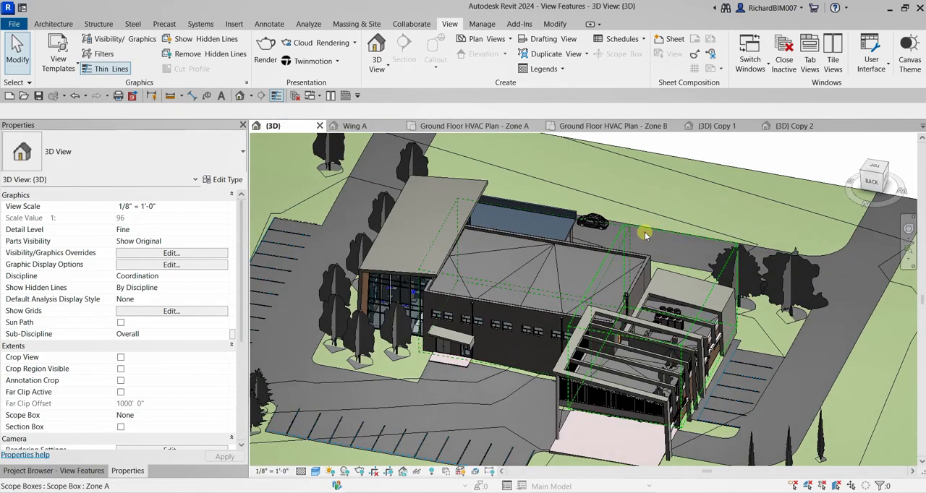
{"action": "left_click", "coordinate": [645, 232]}
{"action": "middle_click_drag", "start_coordinate": [713, 338], "coordinate": [730, 229], "text": "shift"}
{"action": "left_click", "coordinate": [560, 273]}
{"action": "middle_click_drag", "start_coordinate": [581, 283], "coordinate": [602, 294], "text": "shift"}
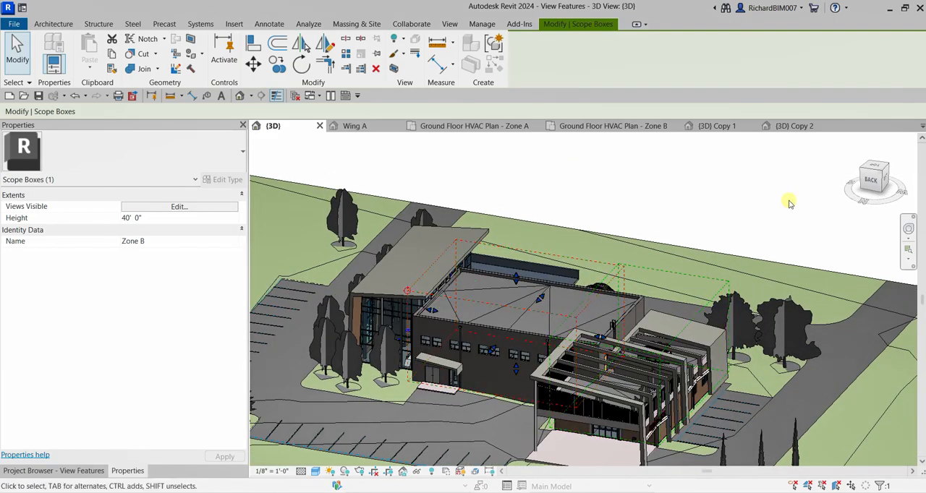
{"action": "left_click", "coordinate": [728, 135]}
{"action": "left_click", "coordinate": [743, 229]}
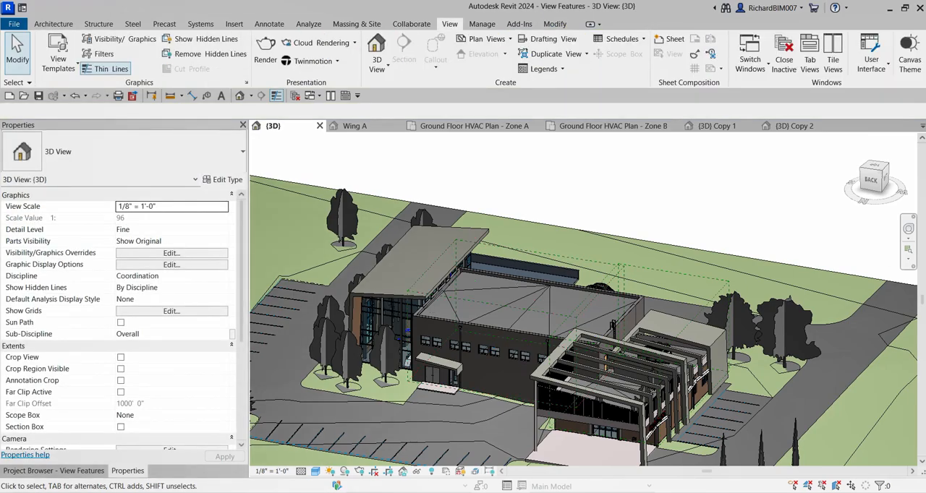
- Open the Zone A scope box's Views Visible settings and examine the automatic visibility and override columns for the 3D views
{"action": "left_click", "coordinate": [668, 272]}
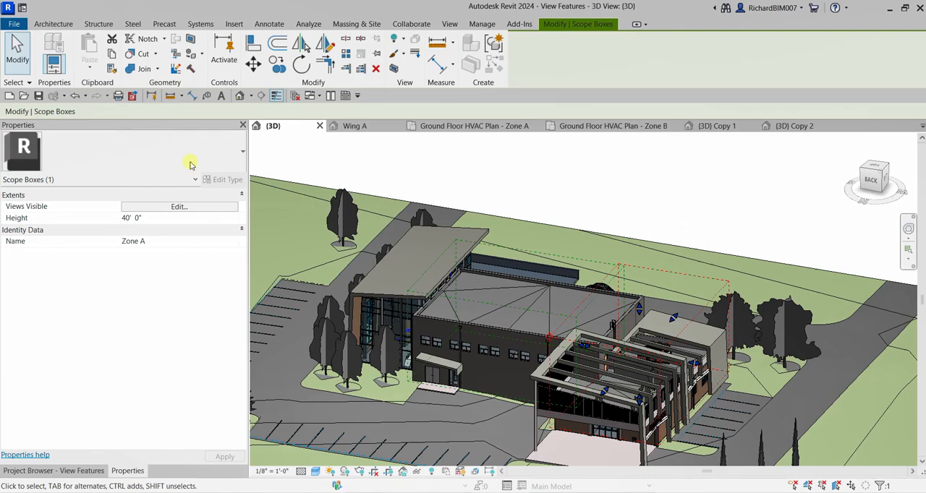
{"action": "key", "text": "ctrl"}
{"action": "key", "text": "ctrl"}
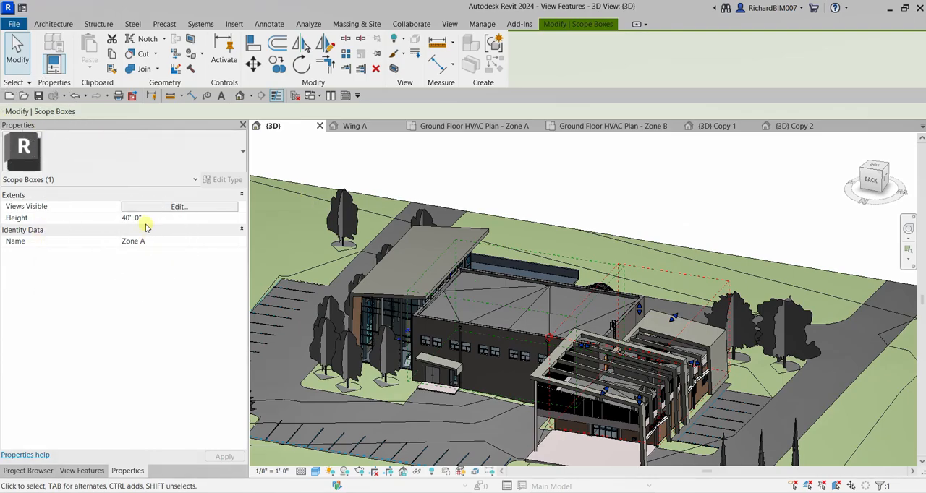
{"action": "key", "text": "ctrl"}
{"action": "key", "text": "ctrl"}
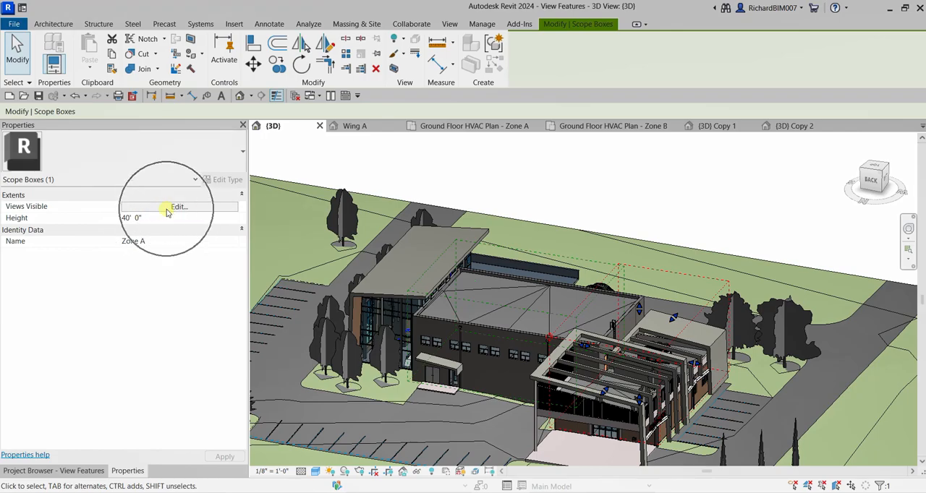
{"action": "key", "text": "ctrl"}
{"action": "left_click", "coordinate": [166, 208]}
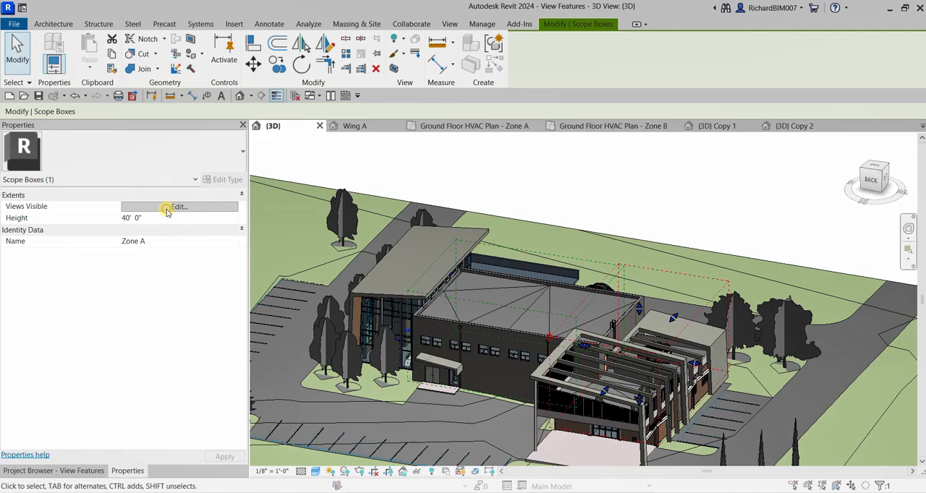
{"action": "key", "text": "ctrl"}
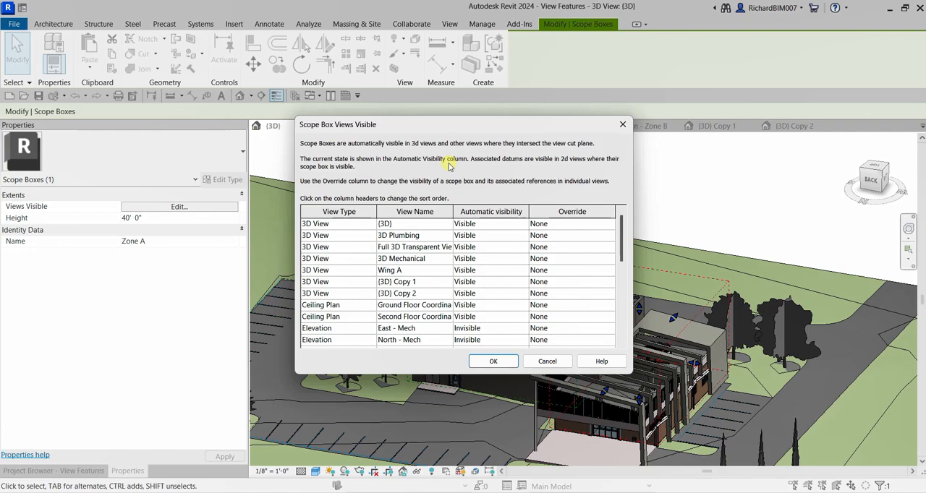
{"action": "left_click", "coordinate": [489, 215]}
{"action": "left_click", "coordinate": [484, 225]}
{"action": "left_click", "coordinate": [421, 235]}
{"action": "left_click", "coordinate": [558, 235]}
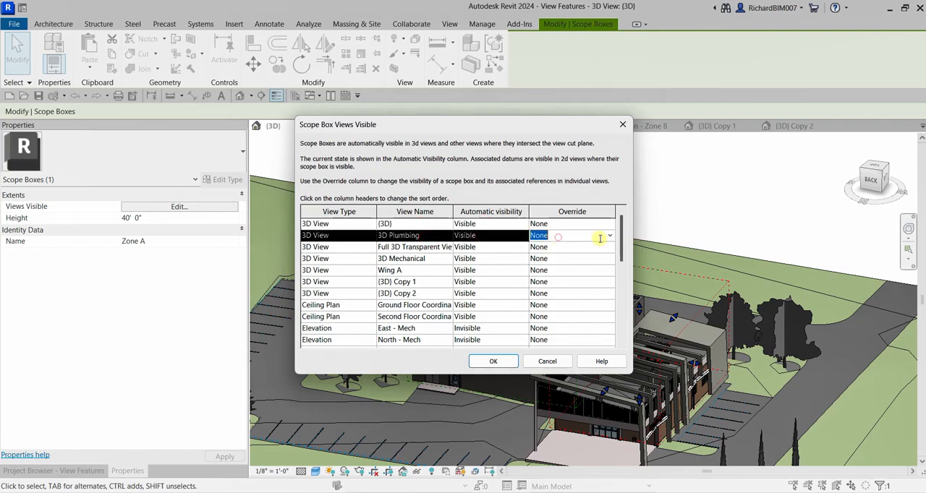
- Check the override choices for the 3D Plumbing and {3D} views and cancel the scope box visibility settings
{"action": "left_click", "coordinate": [611, 238]}
{"action": "left_click", "coordinate": [611, 238]}
{"action": "key", "text": "ctrl"}
{"action": "key", "text": "ctrl"}
{"action": "key", "text": "ctrl"}
{"action": "left_click", "coordinate": [476, 225]}
{"action": "key", "text": "ctrl"}
{"action": "left_click", "coordinate": [611, 225]}
{"action": "key", "text": "ctrl"}
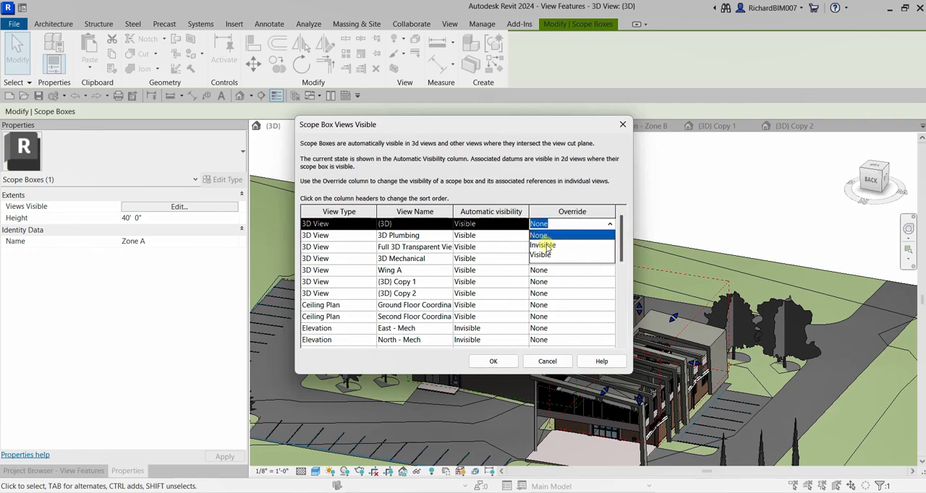
{"action": "left_click", "coordinate": [559, 197]}
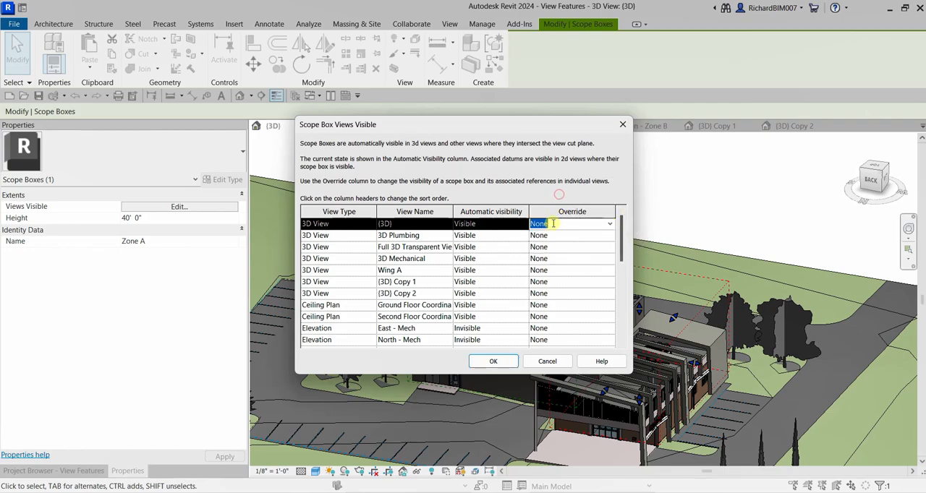
{"action": "key", "text": "ctrl"}
{"action": "left_click", "coordinate": [548, 361]}
- Deselect the scope box and open the Ground Floor HVAC Plan floor plan view
{"action": "left_click", "coordinate": [665, 186]}
{"action": "scroll", "coordinate": [641, 196], "scroll_direction": "down", "scroll_amount": 2}
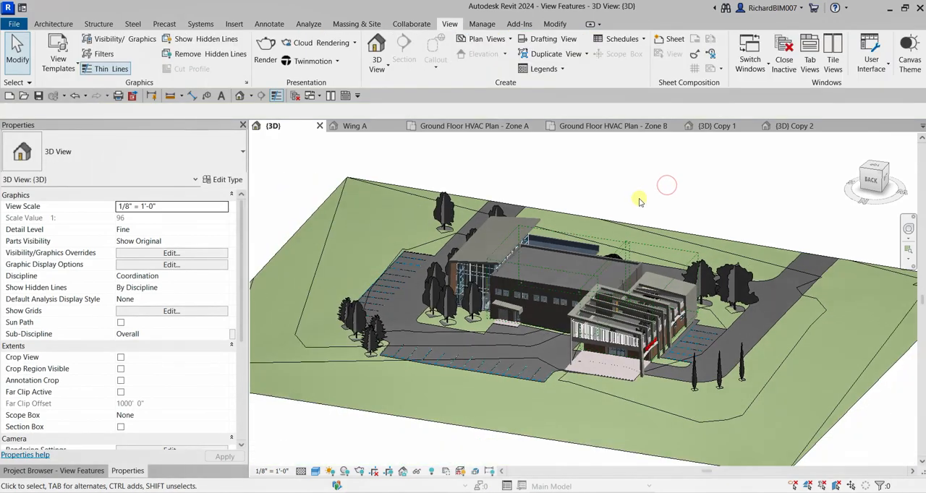
{"action": "middle_click_drag", "start_coordinate": [640, 202], "coordinate": [651, 217], "text": "shift"}
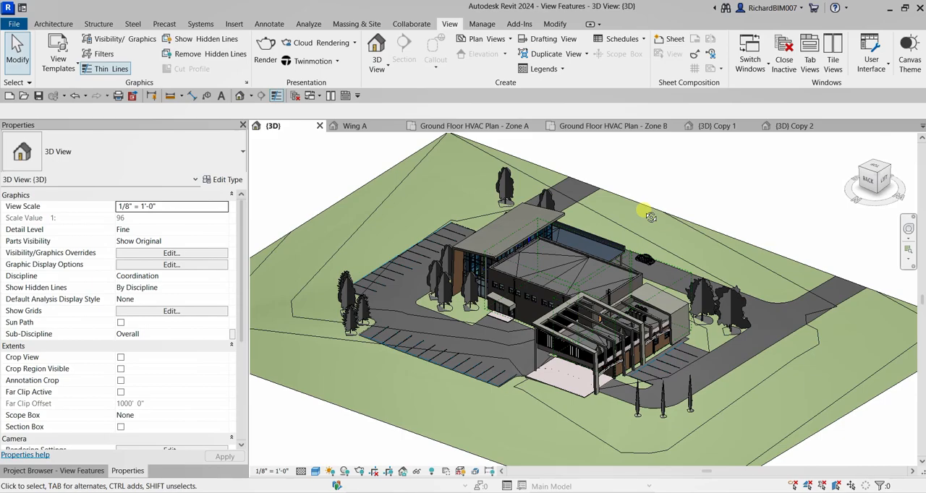
{"action": "left_click", "coordinate": [101, 471]}
{"action": "double_click", "coordinate": [124, 343]}
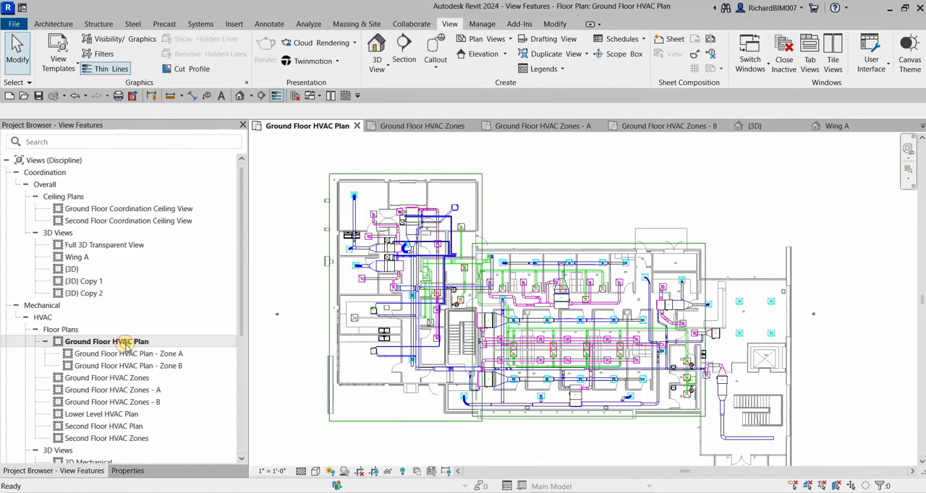
{"action": "middle_click_drag", "start_coordinate": [649, 244], "coordinate": [607, 247]}
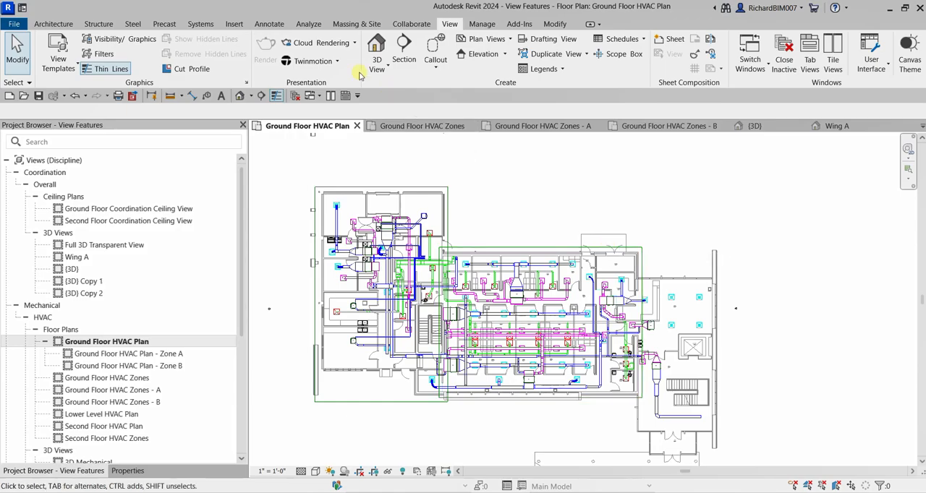
- Place a color fill legend in the empty area to the right of the ground floor plan
{"action": "left_click", "coordinate": [266, 26]}
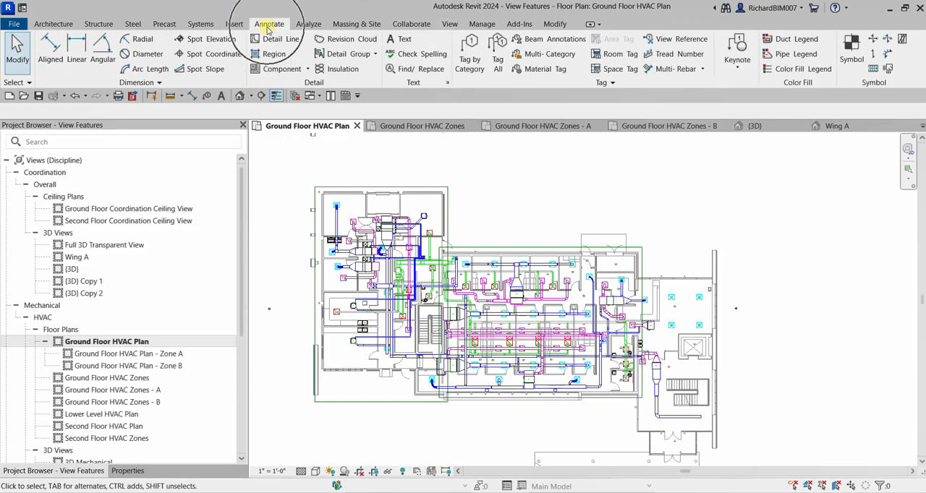
{"action": "left_click", "coordinate": [798, 71]}
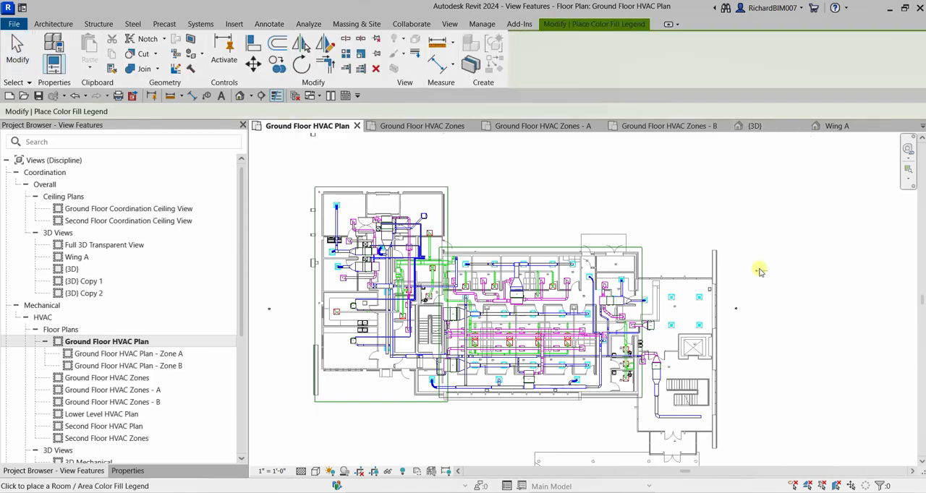
{"action": "scroll", "coordinate": [653, 217], "scroll_direction": "up", "scroll_amount": 8}
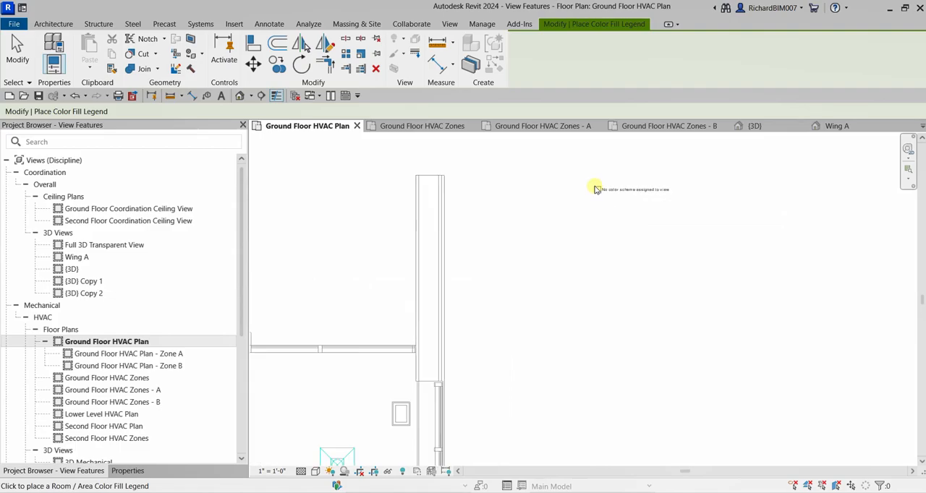
{"action": "left_click", "coordinate": [596, 188]}
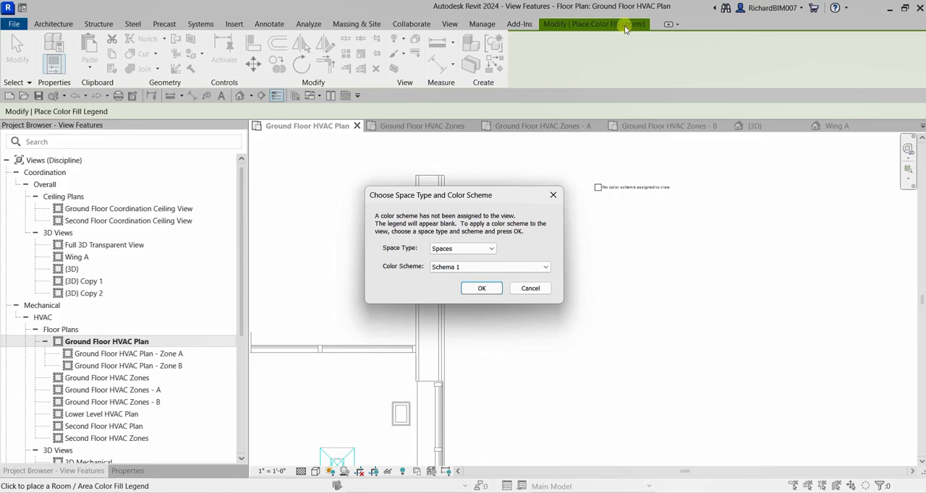
- Apply the Spaces space type with the Schema 1 color scheme to the plan view and finish placing the legend
{"action": "left_click", "coordinate": [460, 249]}
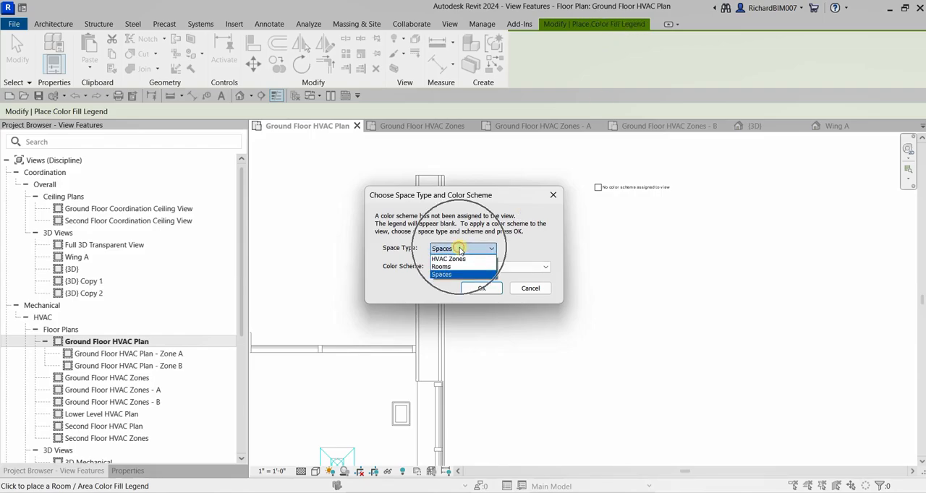
{"action": "left_click", "coordinate": [444, 275]}
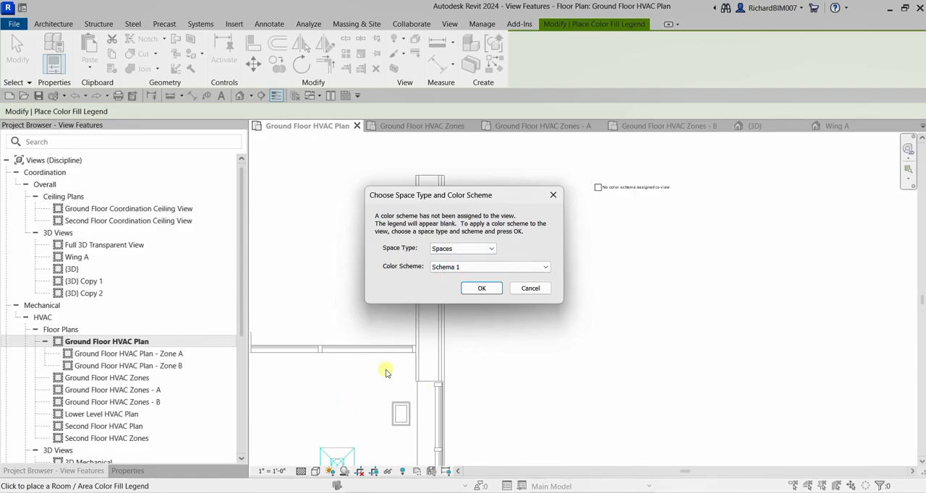
{"action": "left_click", "coordinate": [398, 267]}
{"action": "left_click", "coordinate": [457, 267]}
{"action": "left_click", "coordinate": [456, 268]}
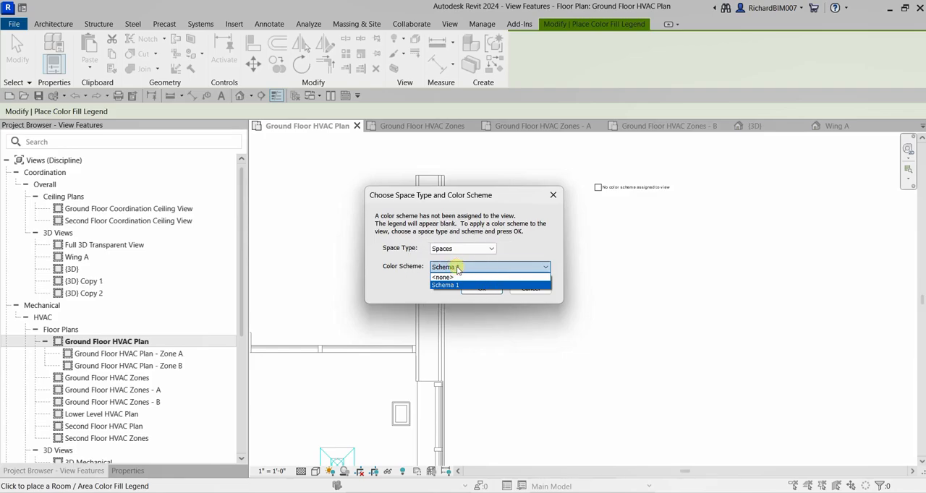
{"action": "left_click", "coordinate": [462, 268]}
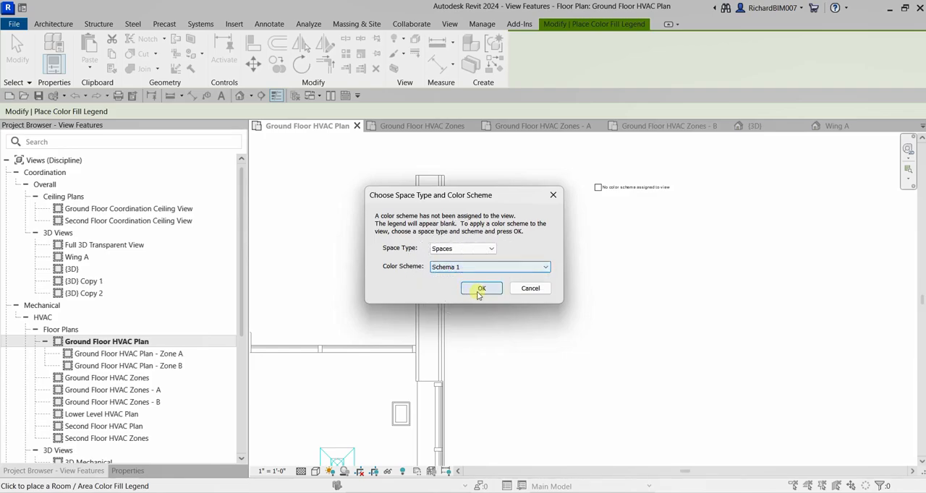
{"action": "left_click", "coordinate": [481, 290]}
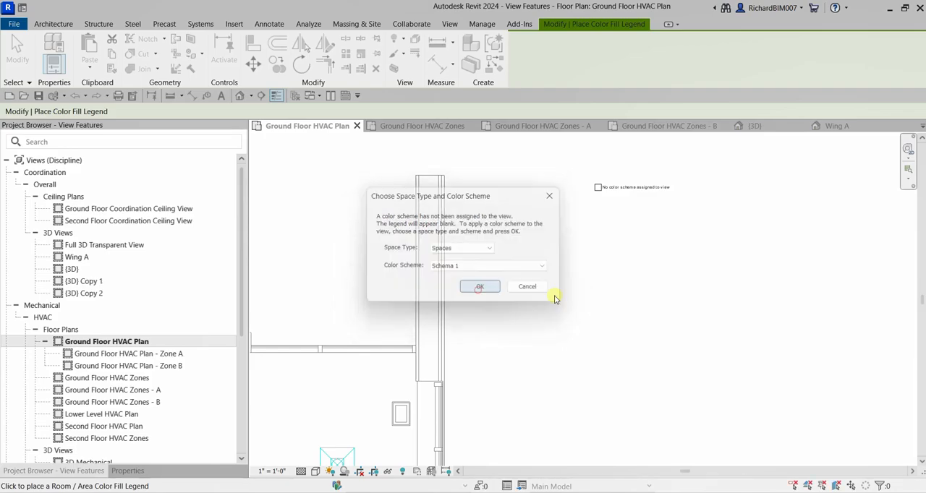
{"action": "scroll", "coordinate": [563, 296], "scroll_direction": "down", "scroll_amount": 3}
{"action": "scroll", "coordinate": [579, 292], "scroll_direction": "down", "scroll_amount": 4}
{"action": "middle_click_drag", "start_coordinate": [632, 323], "coordinate": [781, 225]}
{"action": "scroll", "coordinate": [602, 322], "scroll_direction": "down", "scroll_amount": 3}
{"action": "key", "text": "Escape"}
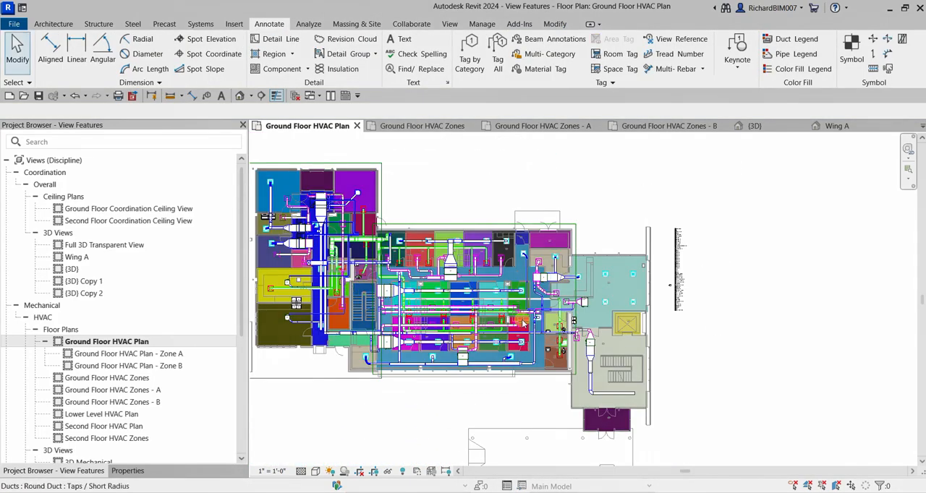
- Open the placed legend's color scheme for editing with the category kept as Spaces
{"action": "scroll", "coordinate": [695, 239], "scroll_direction": "up", "scroll_amount": 5}
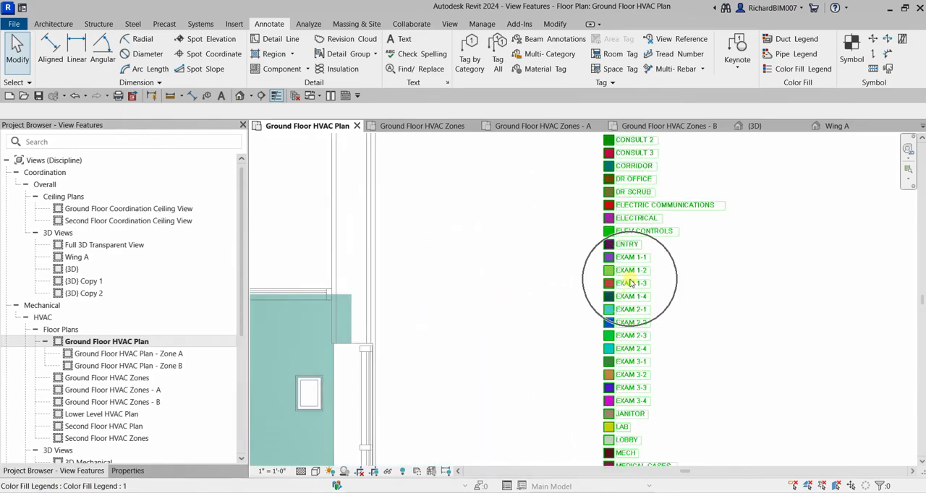
{"action": "scroll", "coordinate": [631, 283], "scroll_direction": "down", "scroll_amount": 5}
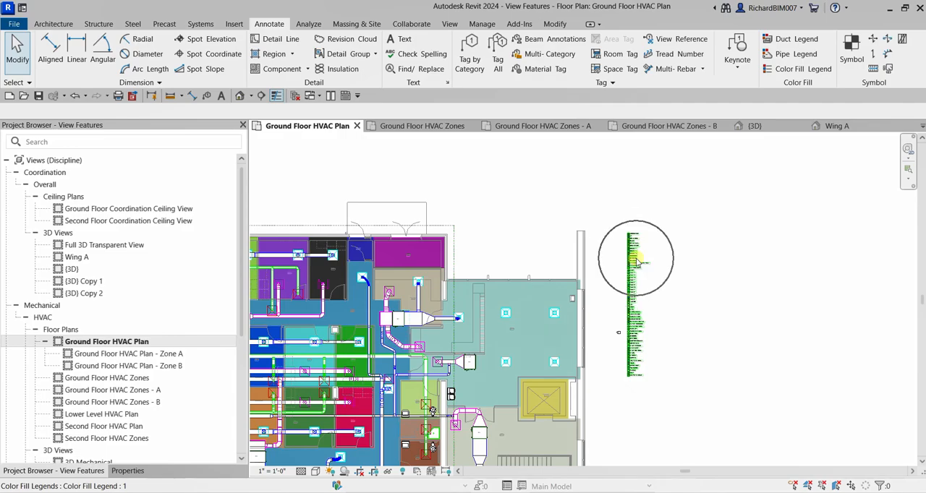
{"action": "left_click", "coordinate": [631, 265]}
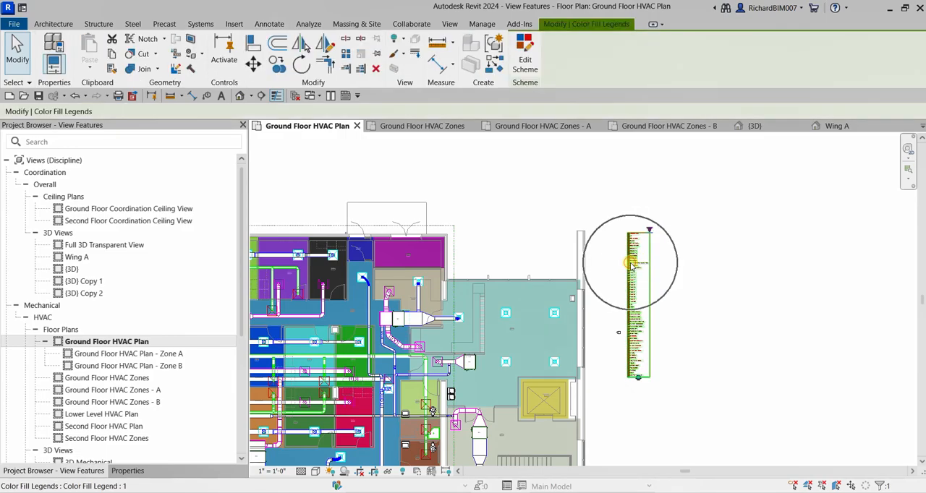
{"action": "left_click", "coordinate": [524, 53]}
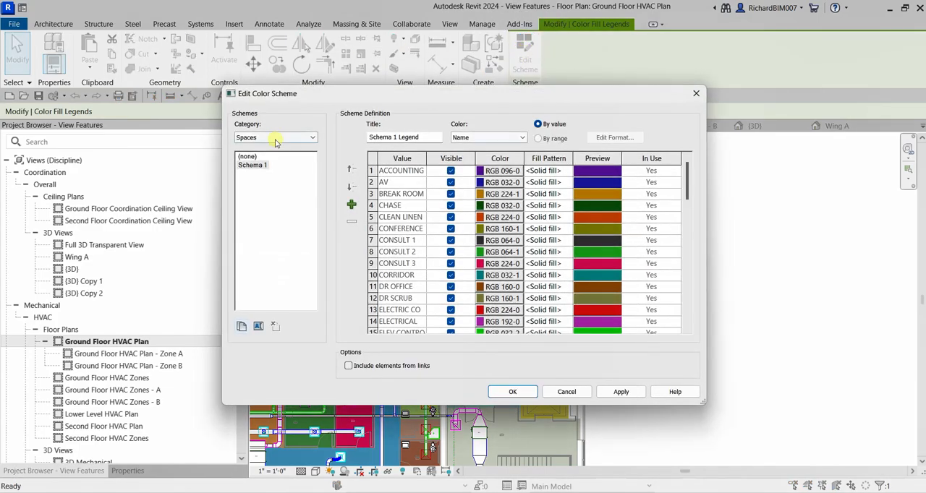
{"action": "left_click", "coordinate": [246, 139]}
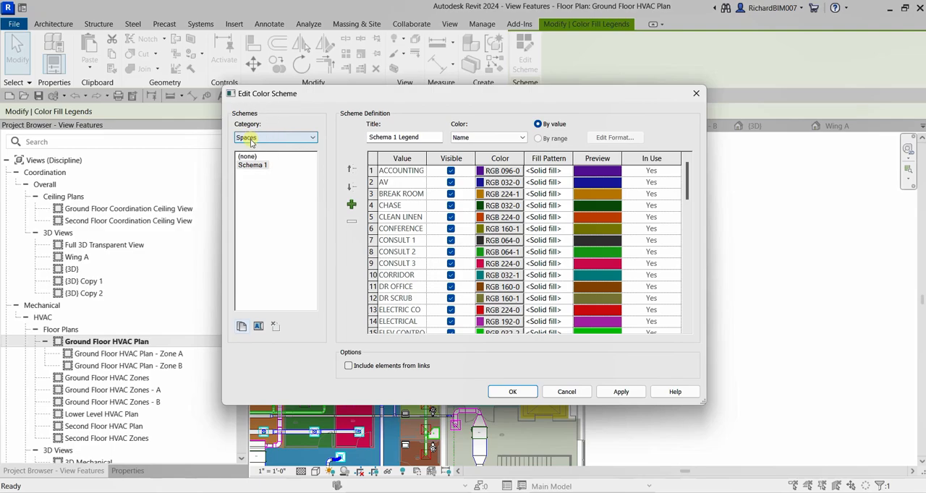
{"action": "left_click", "coordinate": [250, 141]}
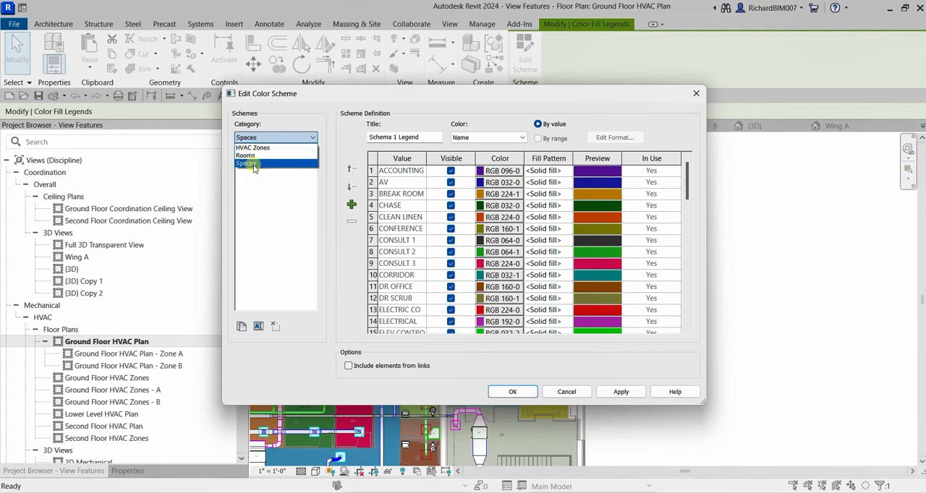
{"action": "left_click", "coordinate": [254, 165]}
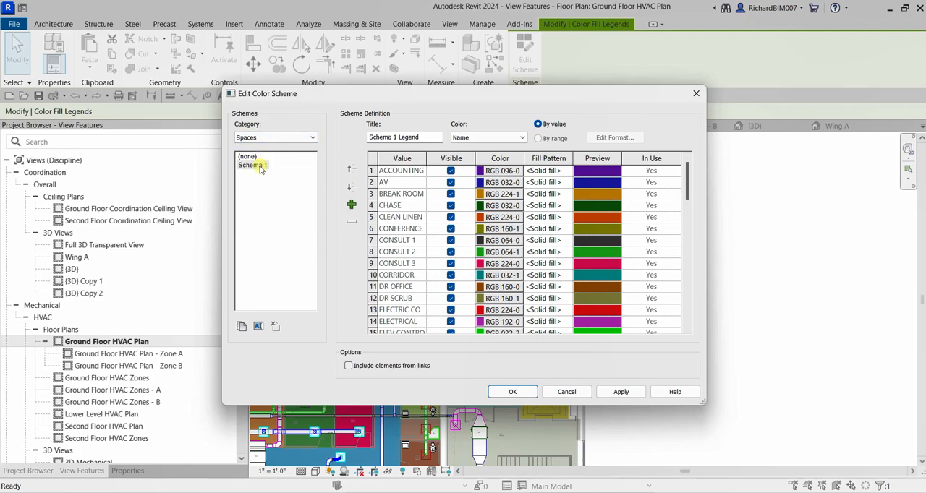
- Select Schema 1 and set its legend title to Space Color Legend
{"action": "key", "text": "ctrl"}
{"action": "left_click", "coordinate": [260, 167]}
{"action": "key", "text": "ctrl"}
{"action": "key", "text": "ctrl"}
{"action": "key", "text": "ctrl"}
{"action": "key", "text": "ctrl"}
{"action": "triple_click", "coordinate": [409, 138]}
{"action": "type", "text": "Spa"}
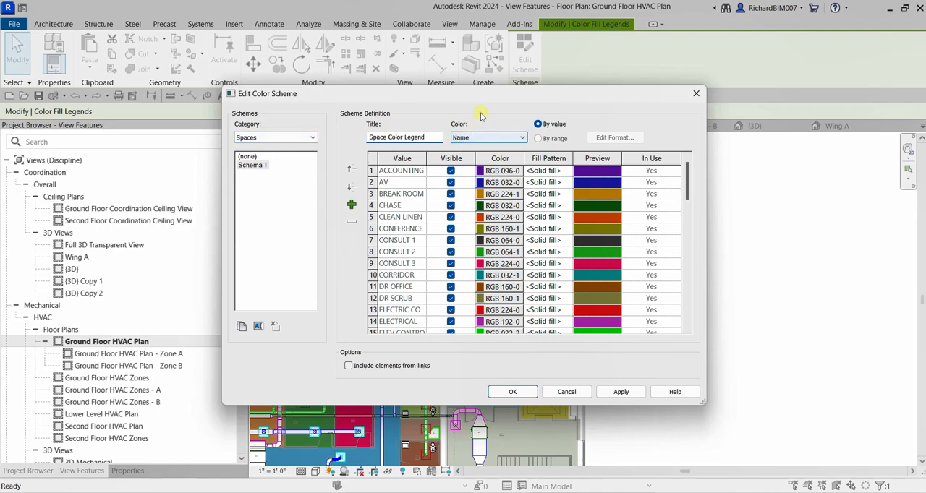
- Review the space parameters available for color coding the scheme and keep Name
{"action": "left_click", "coordinate": [483, 138]}
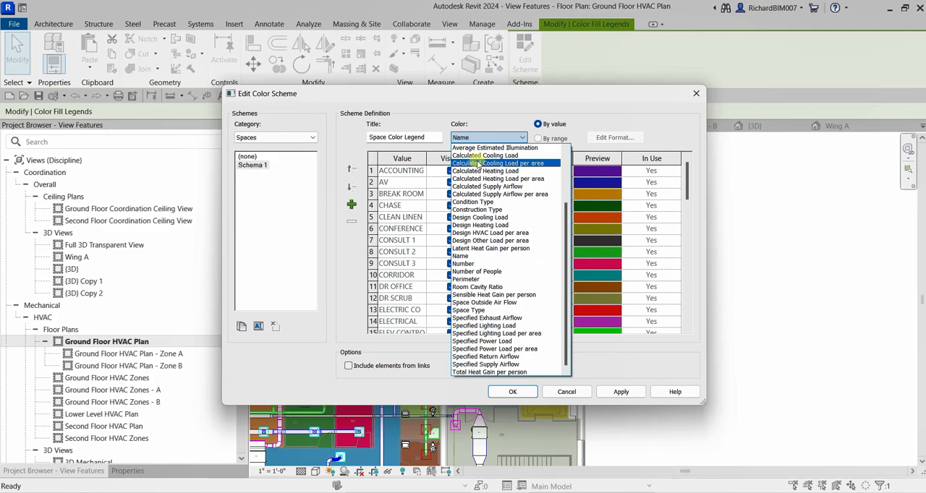
{"action": "key", "text": "ctrl"}
{"action": "key", "text": "ctrl"}
{"action": "key", "text": "ctrl"}
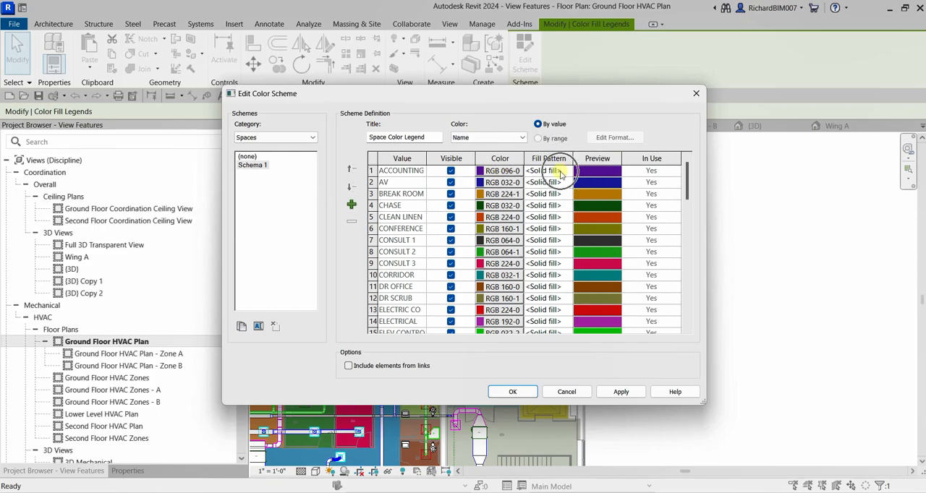
- Set the fill pattern of ACCOUNTING to Concrete and of AV to Crosshatch-small in the color scheme
{"action": "left_click", "coordinate": [553, 172]}
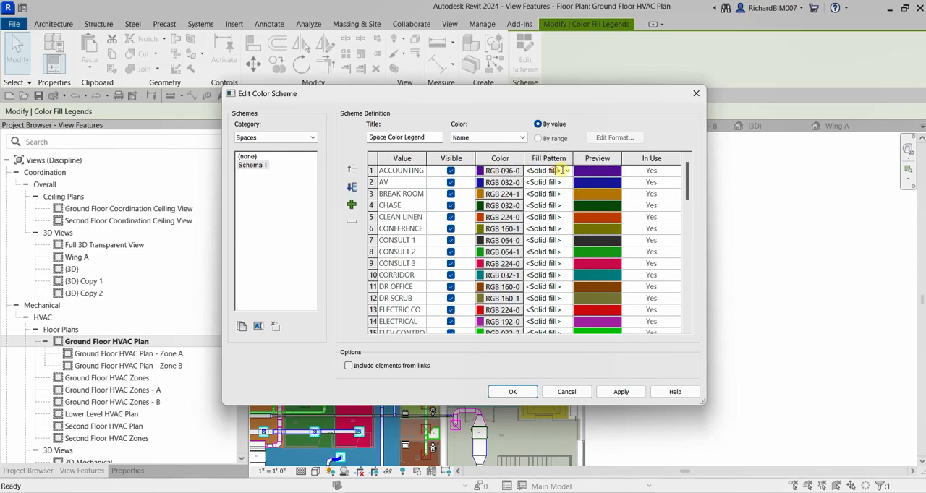
{"action": "left_click", "coordinate": [550, 172]}
{"action": "key", "text": "ctrl"}
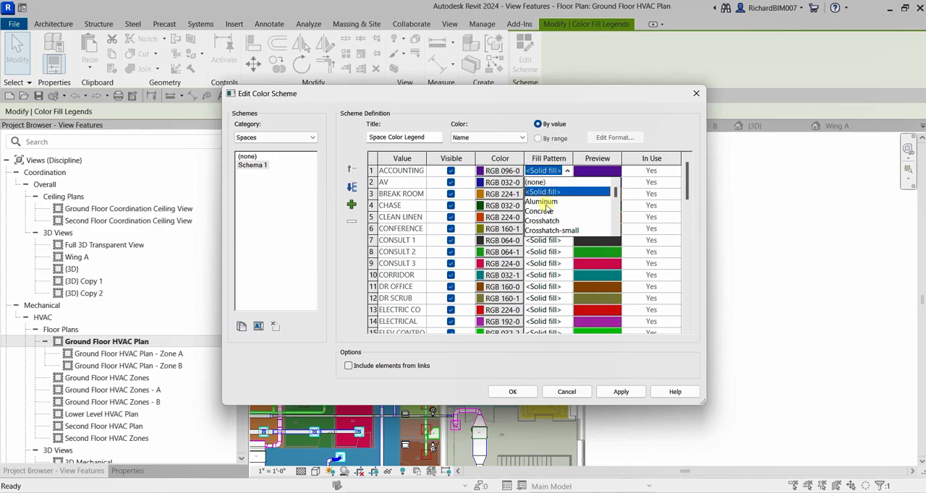
{"action": "key", "text": "ctrl"}
{"action": "left_click", "coordinate": [541, 211]}
{"action": "left_click", "coordinate": [563, 184]}
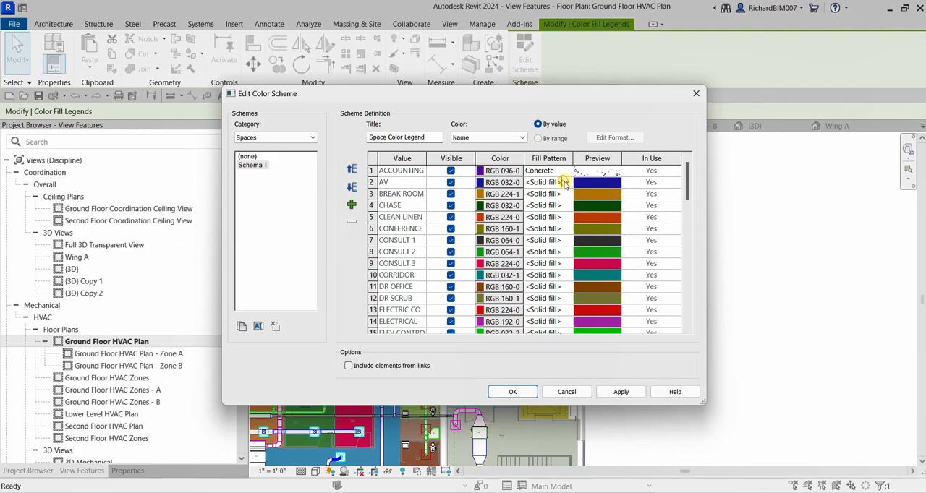
{"action": "left_click", "coordinate": [566, 182]}
{"action": "left_click", "coordinate": [551, 243]}
- Set the BREAK ROOM fill pattern to Diagonal down and accept the color scheme changes
{"action": "left_click", "coordinate": [561, 194]}
{"action": "left_click", "coordinate": [567, 194]}
{"action": "scroll", "coordinate": [557, 235], "scroll_direction": "down", "scroll_amount": 1}
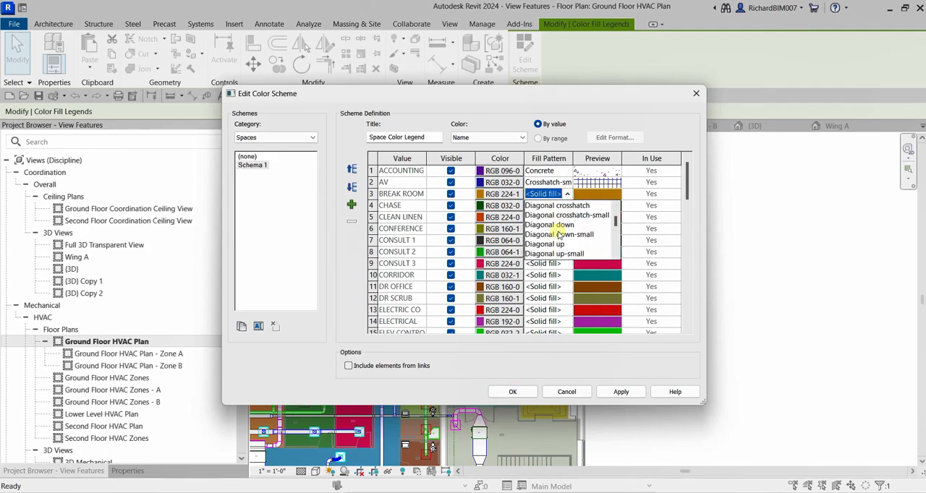
{"action": "left_click", "coordinate": [557, 226]}
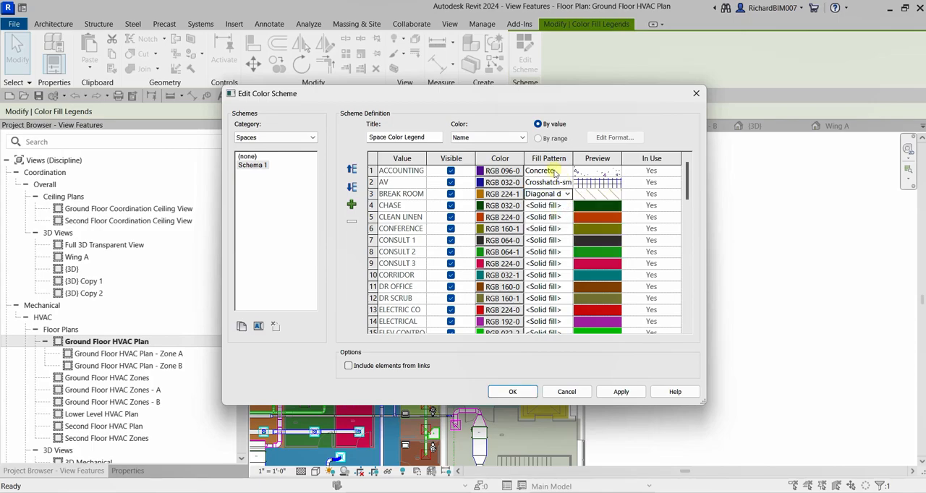
{"action": "left_click", "coordinate": [568, 194]}
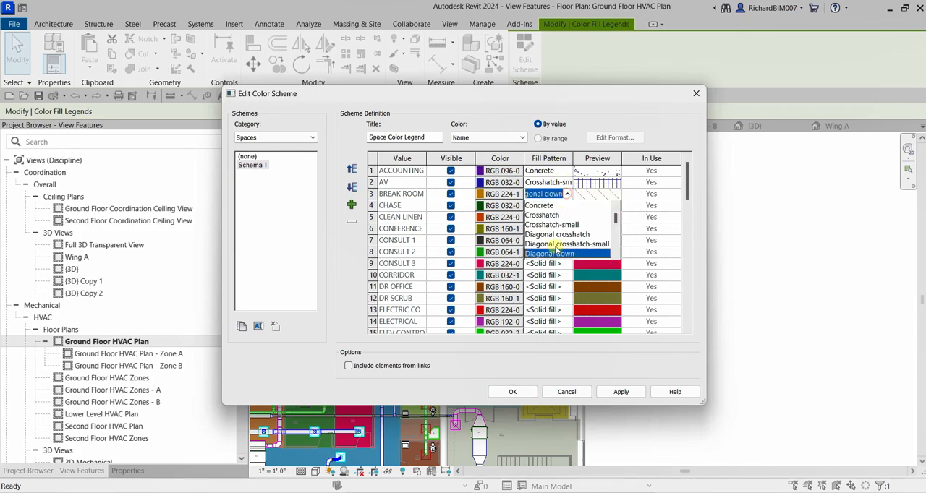
{"action": "left_click", "coordinate": [567, 109]}
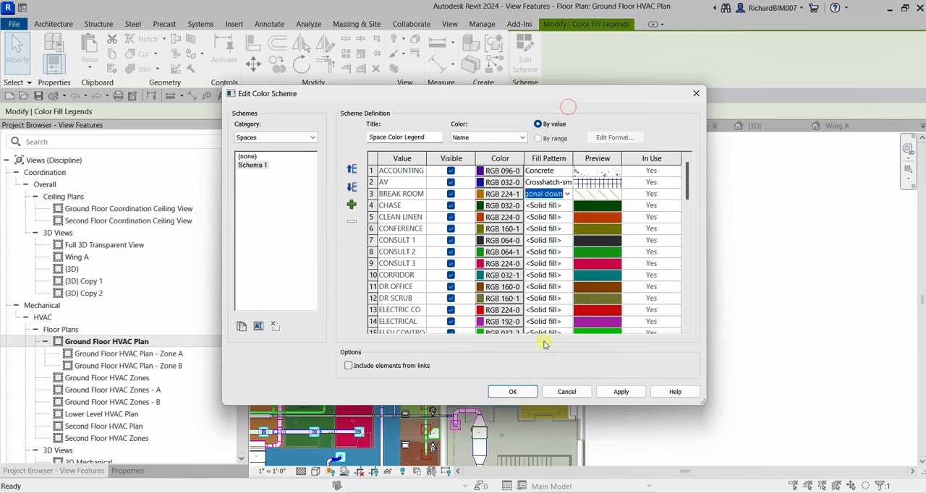
{"action": "left_click", "coordinate": [512, 391]}
- Inspect the color-filled spaces and the legend across the Ground Floor HVAC Plan, then deselect the legend
{"action": "middle_click_drag", "start_coordinate": [547, 237], "coordinate": [806, 178]}
{"action": "scroll", "coordinate": [498, 257], "scroll_direction": "down", "scroll_amount": 2}
{"action": "middle_click_drag", "start_coordinate": [397, 283], "coordinate": [439, 299]}
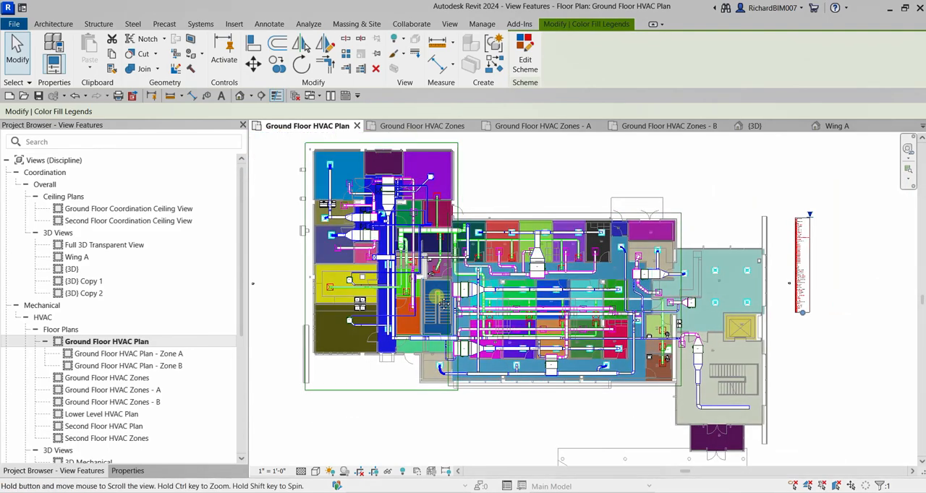
{"action": "scroll", "coordinate": [371, 224], "scroll_direction": "up", "scroll_amount": 6}
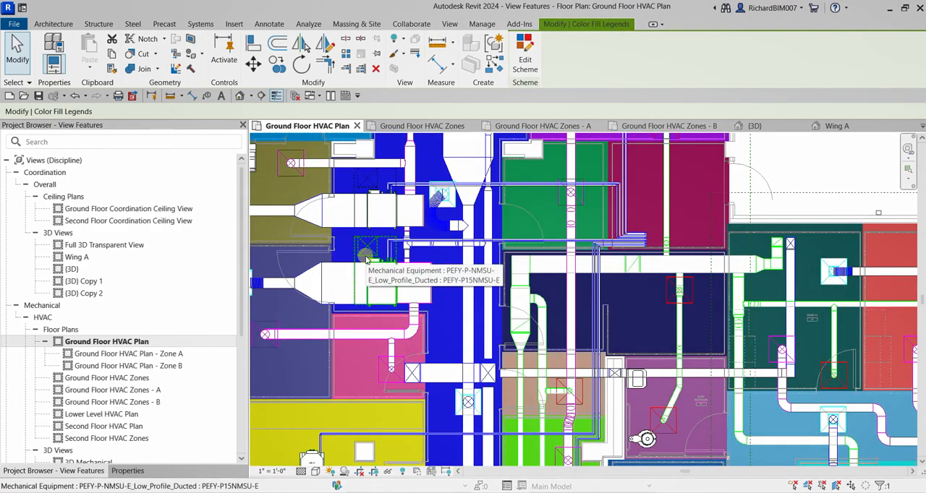
{"action": "scroll", "coordinate": [362, 260], "scroll_direction": "down", "scroll_amount": 5}
{"action": "scroll", "coordinate": [481, 270], "scroll_direction": "down", "scroll_amount": 3}
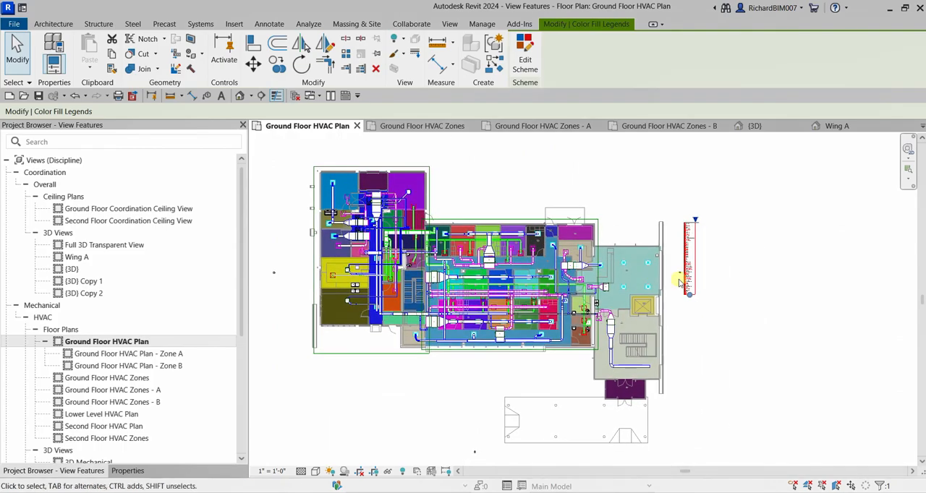
{"action": "middle_click_drag", "start_coordinate": [638, 237], "coordinate": [724, 264]}
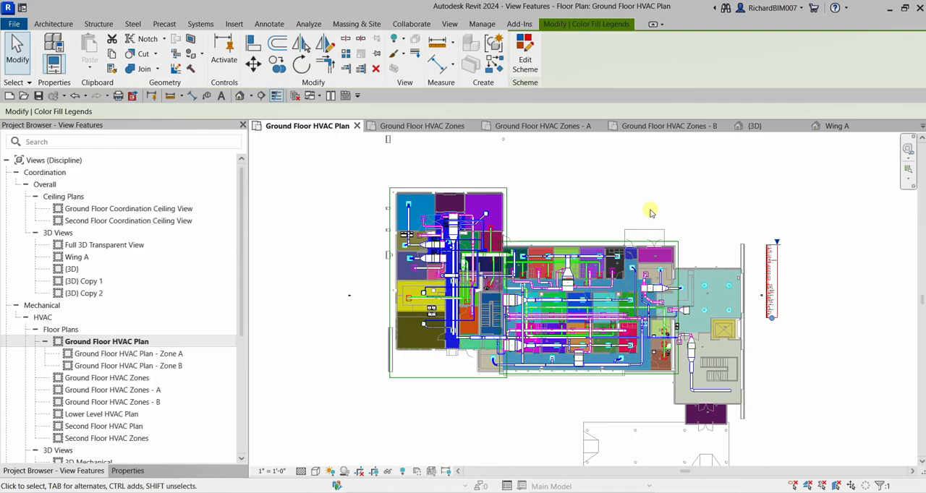
{"action": "left_click", "coordinate": [577, 185]}
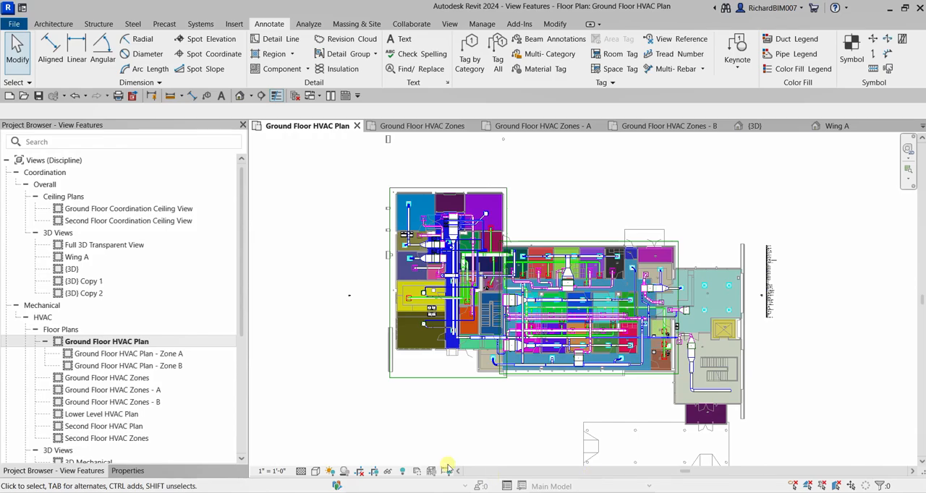
{"action": "key", "text": "ctrl"}
{"action": "key", "text": "ctrl"}
{"action": "key", "text": "ctrl"}
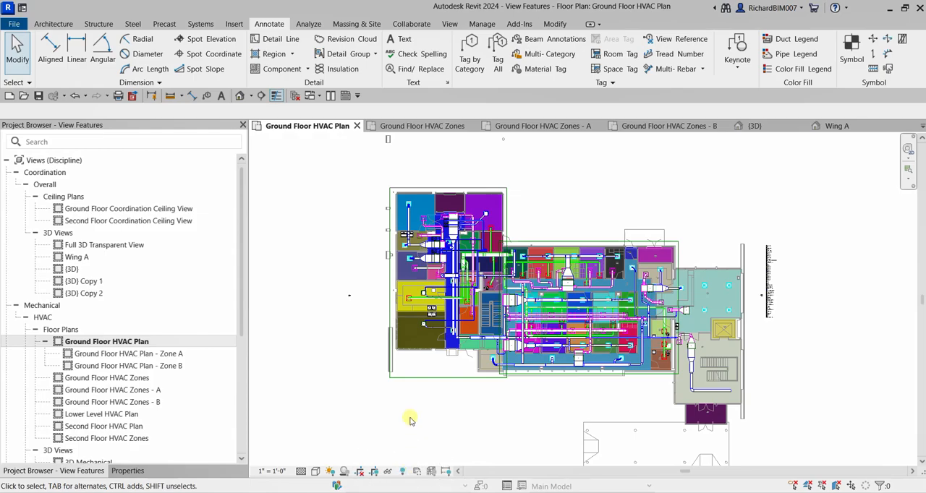